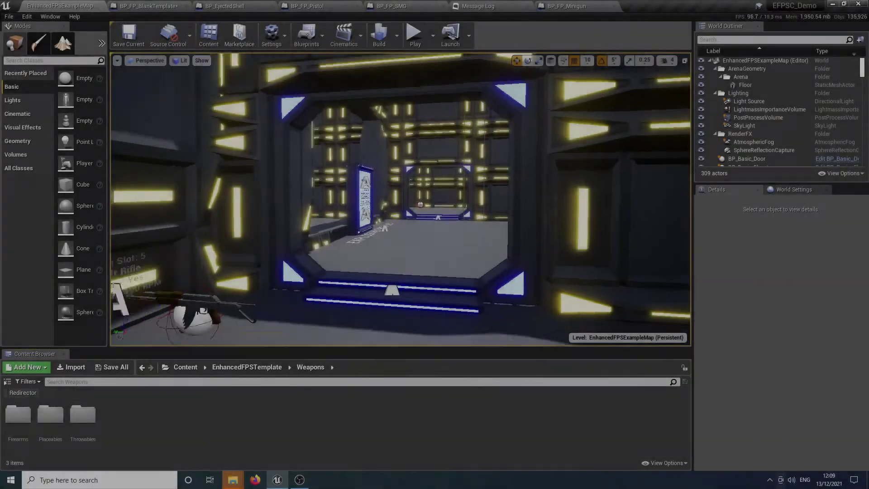
- Open the AnimatedMeshes folder inside Weapons > Firearms in the project content
{"action": "right_click_drag", "start_coordinate": [121, 123], "coordinate": [121, 123]}
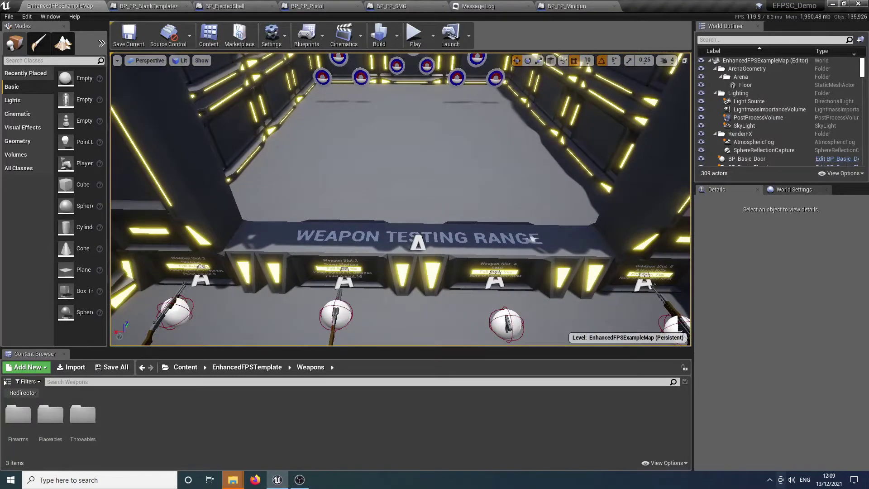
{"action": "right_click_drag", "start_coordinate": [121, 123], "coordinate": [121, 123]}
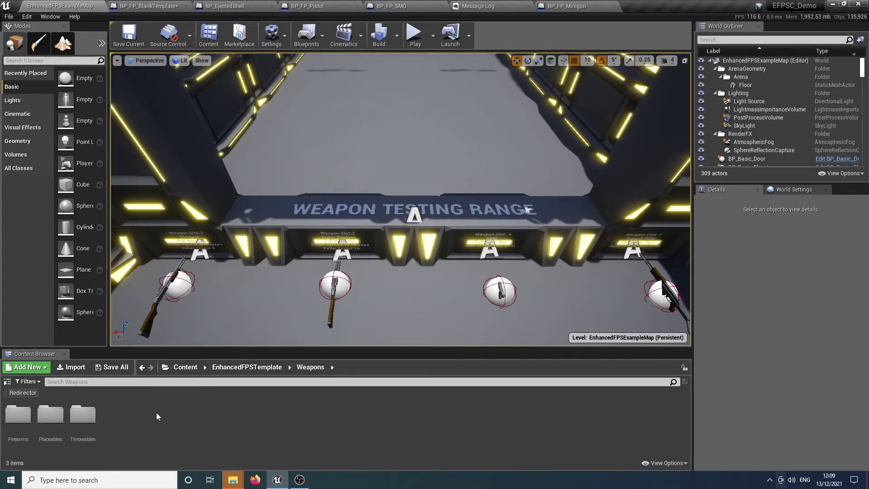
{"action": "double_click", "coordinate": [27, 418]}
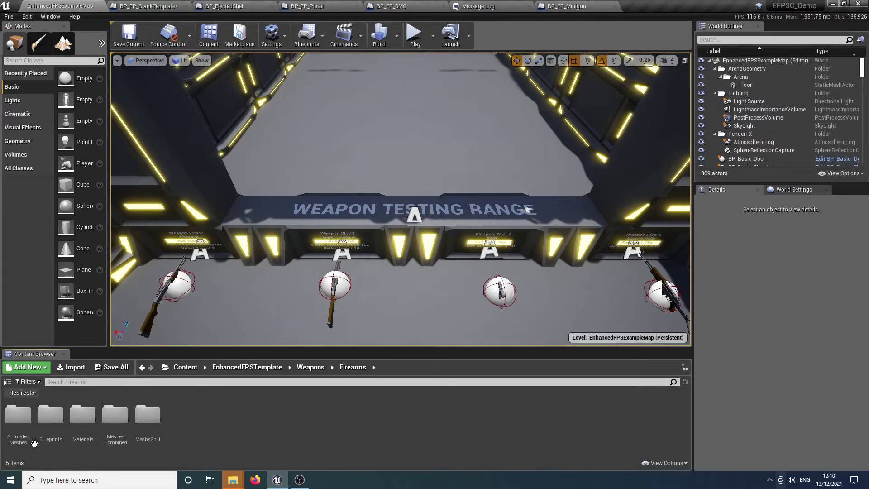
{"action": "double_click", "coordinate": [21, 415]}
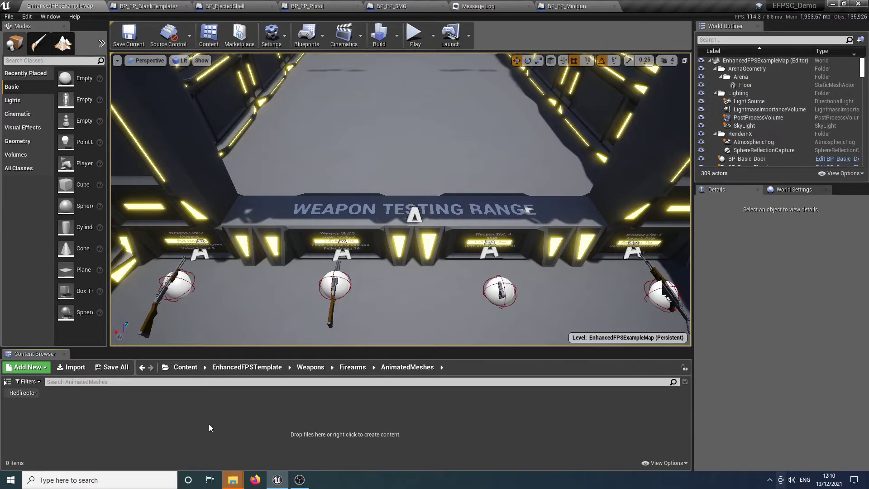
- Switch to File Explorer and rename the ProjectGun(SketchFab) FBX file in the drabadan source folder to SKM_DblBarrel
{"action": "mouse_move", "coordinate": [231, 485]}
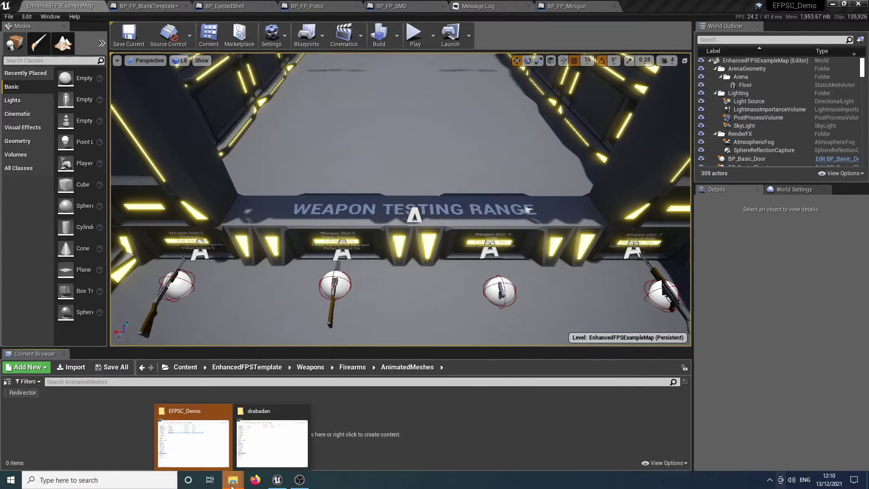
{"action": "left_click", "coordinate": [259, 453]}
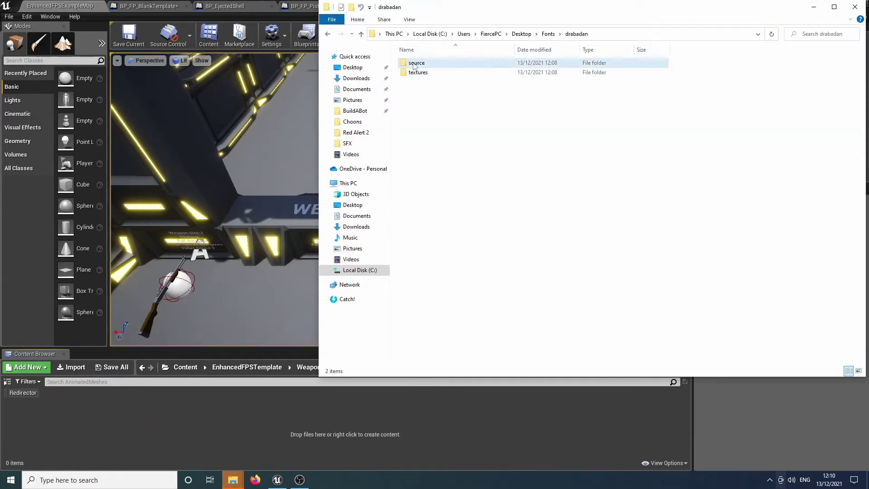
{"action": "double_click", "coordinate": [414, 67]}
{"action": "left_click_drag", "start_coordinate": [476, 97], "coordinate": [421, 68]}
{"action": "right_click", "coordinate": [416, 67]}
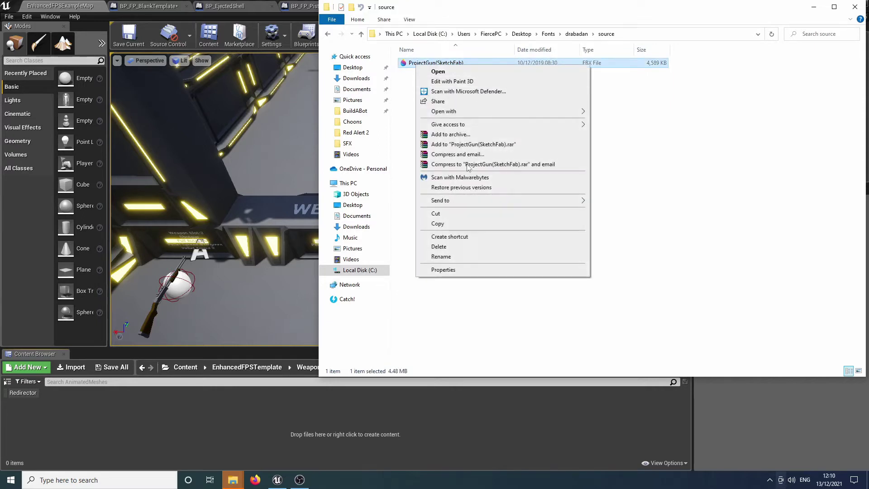
{"action": "left_click", "coordinate": [470, 257]}
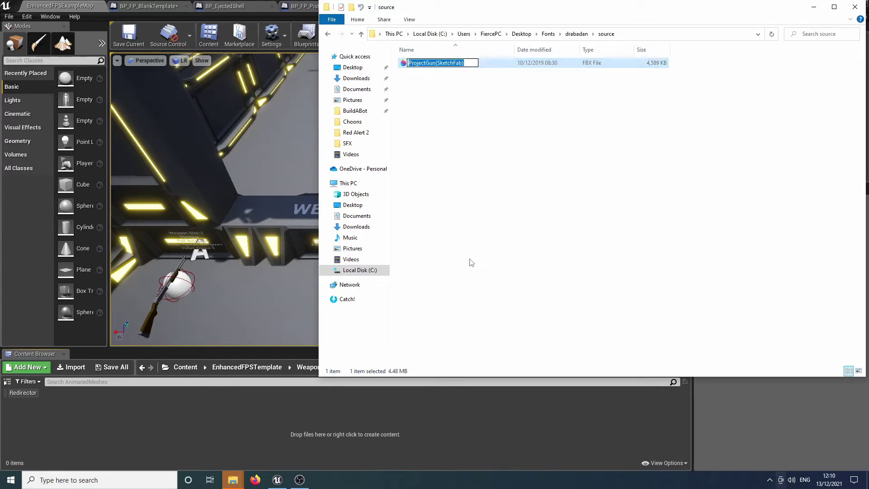
{"action": "type", "text": "SKM_DblBarrel"}
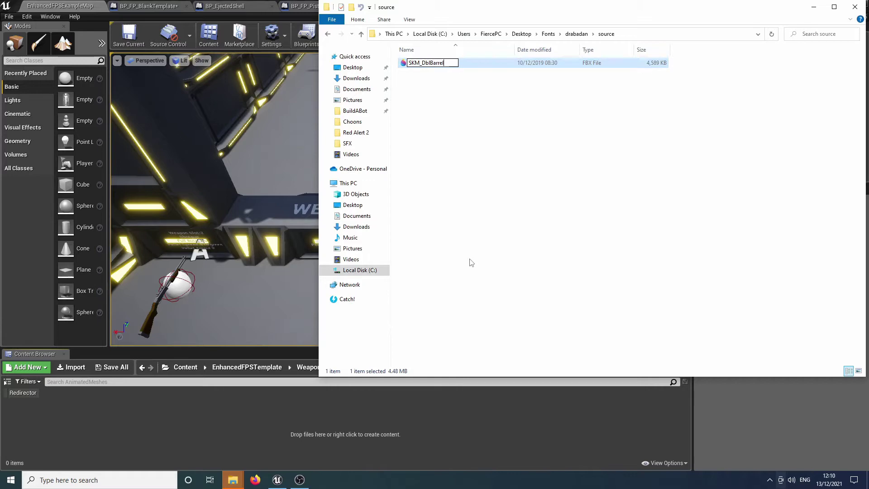
{"action": "key", "text": "Return"}
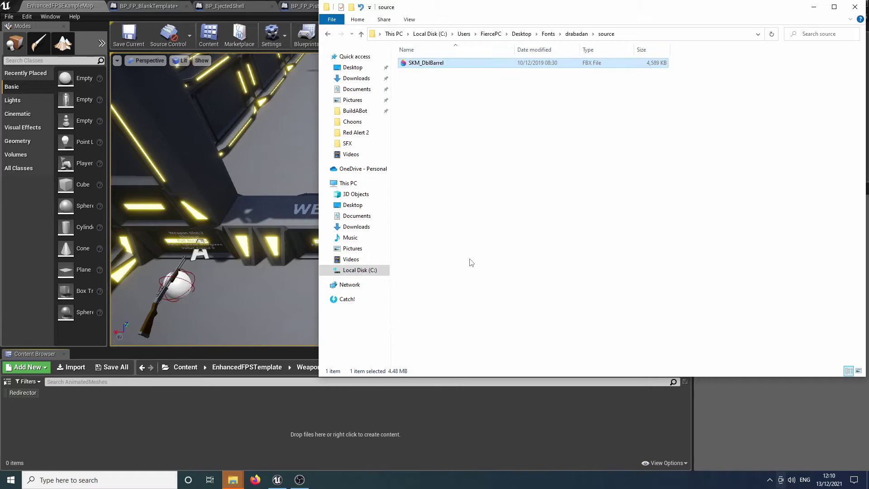
- Import the SKM_DblBarrel FBX into Unreal's AnimatedMeshes folder as a skeletal mesh with Import Animations enabled, and return to the level editor
{"action": "left_click_drag", "start_coordinate": [438, 65], "coordinate": [193, 386]}
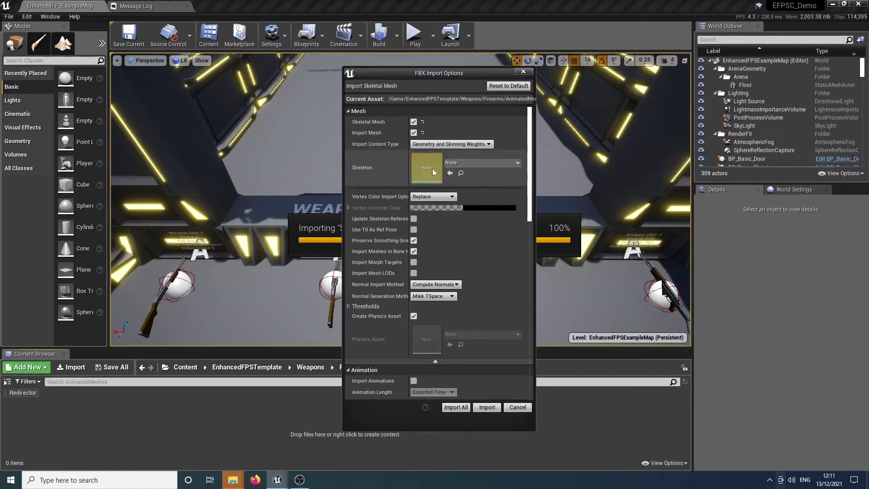
{"action": "left_click", "coordinate": [414, 382]}
{"action": "left_click", "coordinate": [456, 407]}
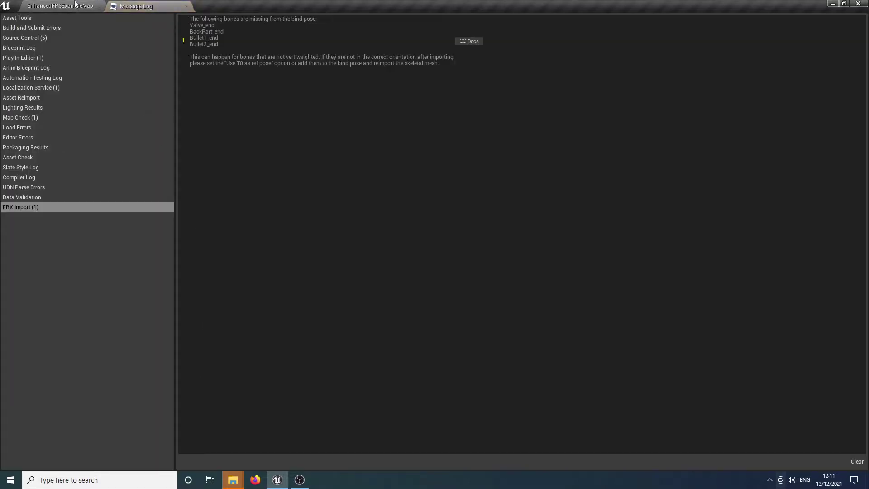
{"action": "left_click", "coordinate": [56, 7]}
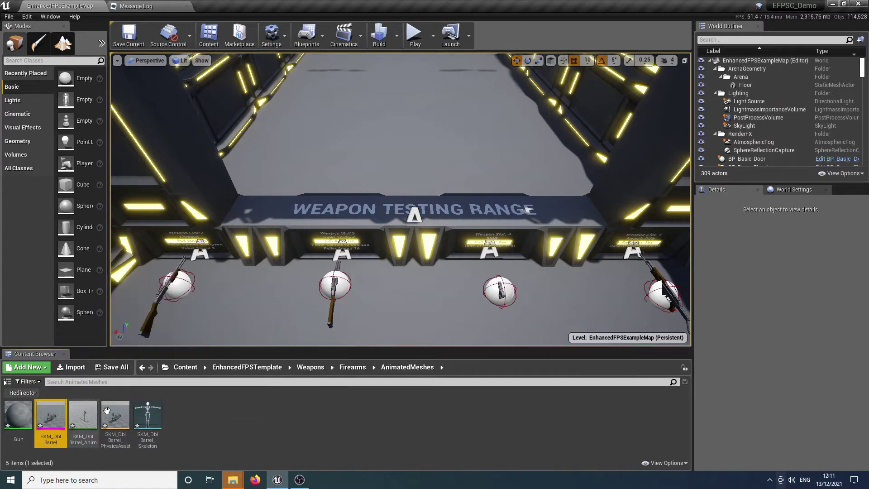
- Set the rate scale of the SKM_DblBarrel_Anim animation to 2.0, save the asset and close it
{"action": "double_click", "coordinate": [71, 419]}
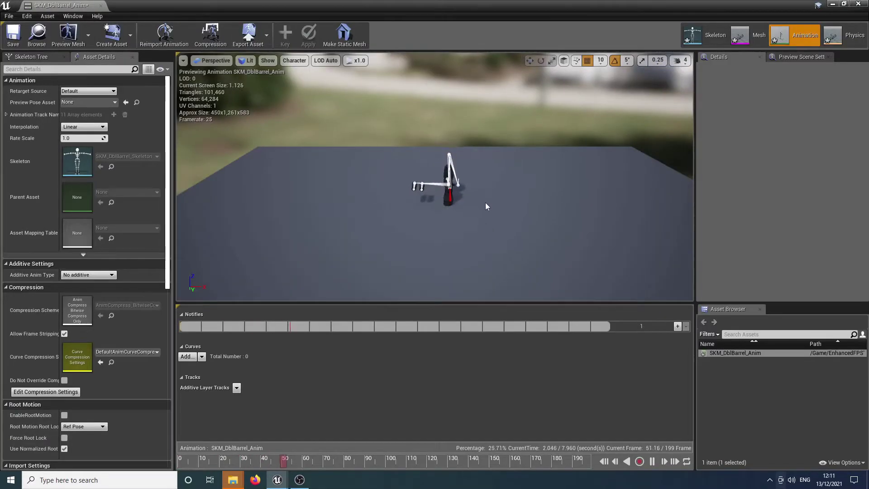
{"action": "left_click_drag", "start_coordinate": [486, 204], "coordinate": [524, 181]}
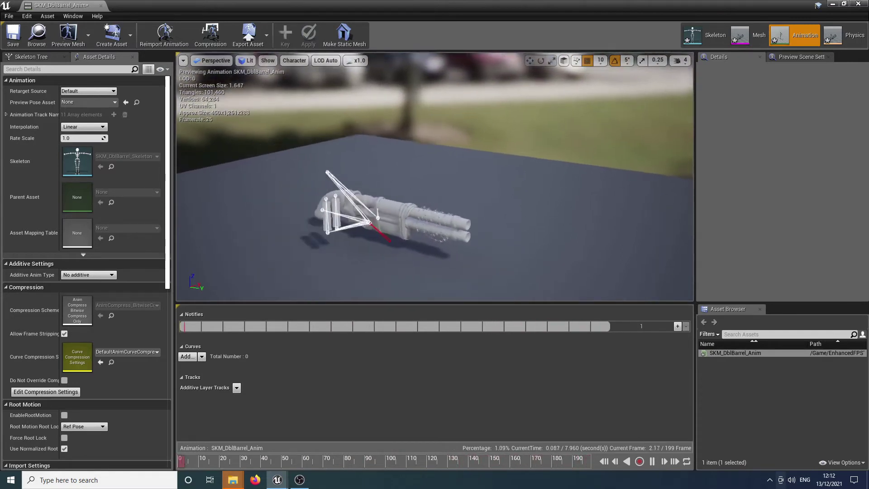
{"action": "left_click_drag", "start_coordinate": [525, 181], "coordinate": [485, 202]}
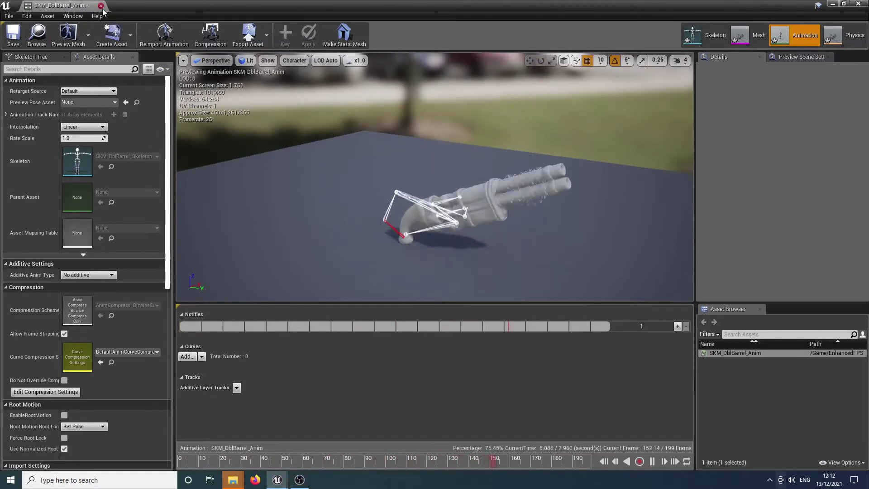
{"action": "left_click", "coordinate": [73, 138]}
{"action": "type", "text": "2"}
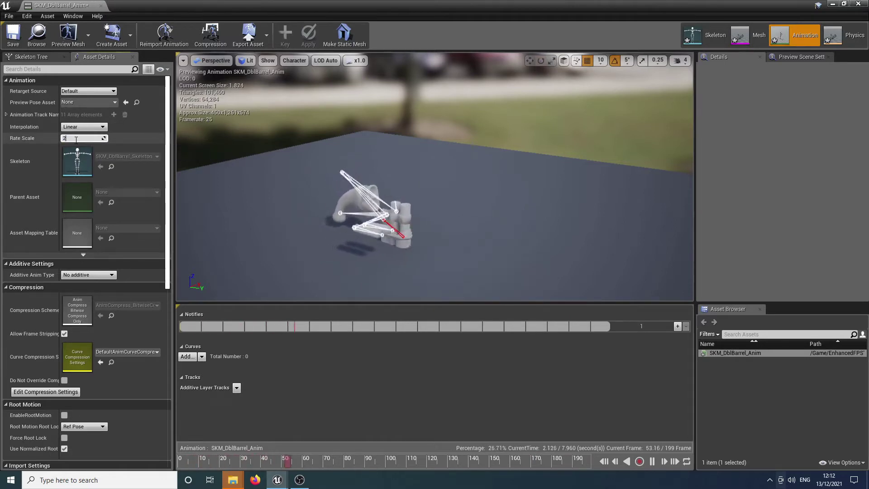
{"action": "key", "text": "Return"}
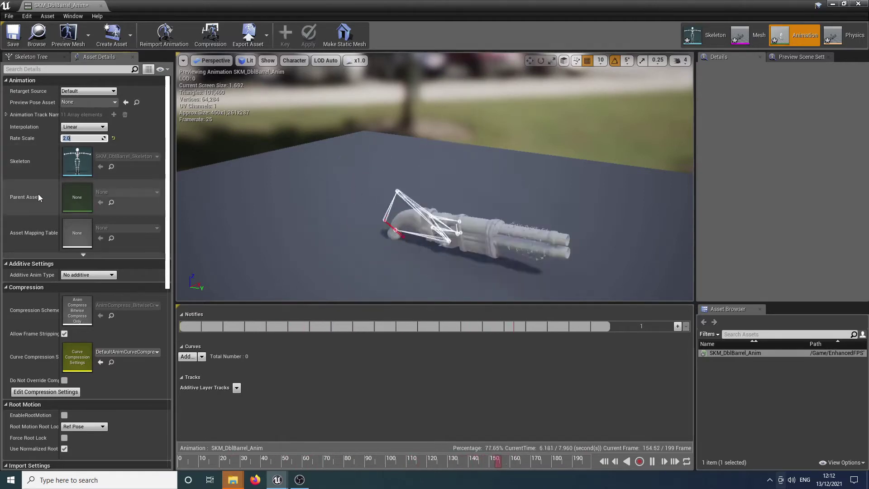
{"action": "left_click", "coordinate": [13, 34]}
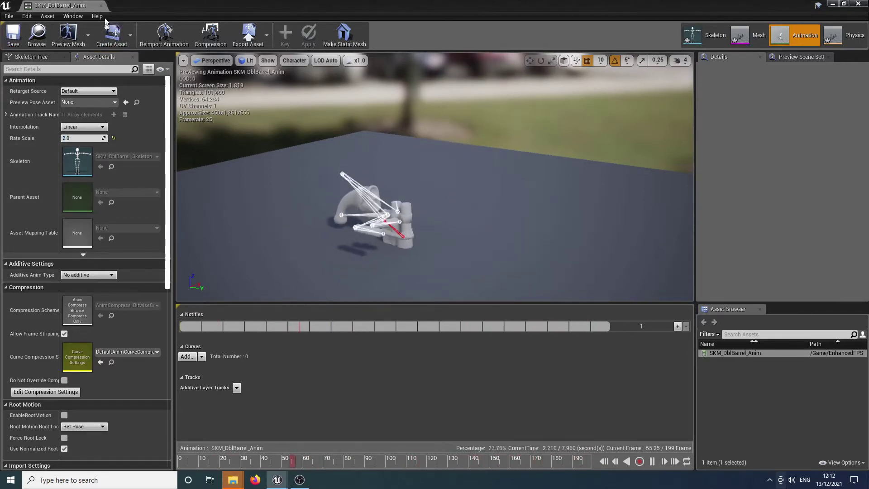
{"action": "left_click", "coordinate": [101, 5]}
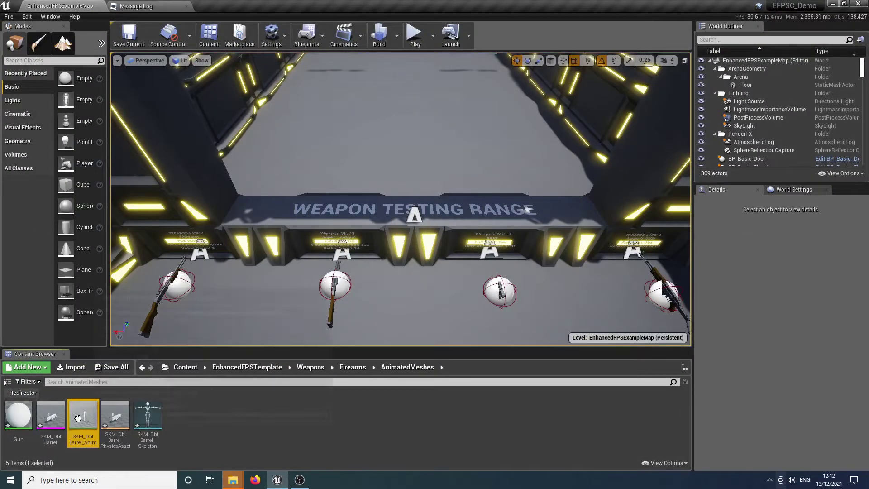
- Create a new folder named Materials inside AnimatedMeshes
{"action": "left_click", "coordinate": [27, 366]}
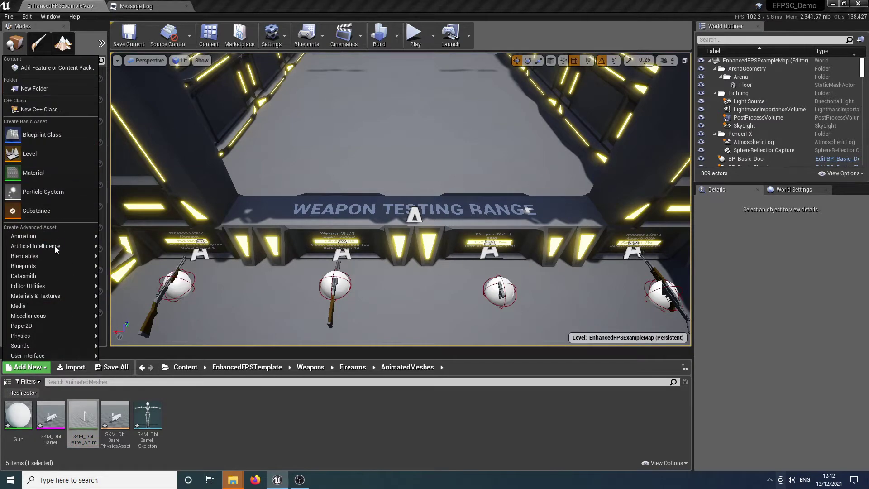
{"action": "left_click", "coordinate": [34, 88]}
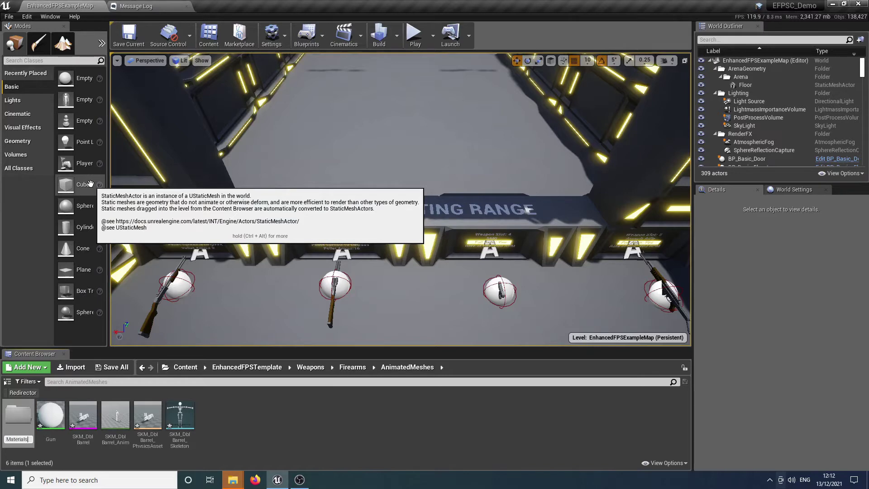
{"action": "type", "text": "Materials"}
{"action": "key", "text": "Return"}
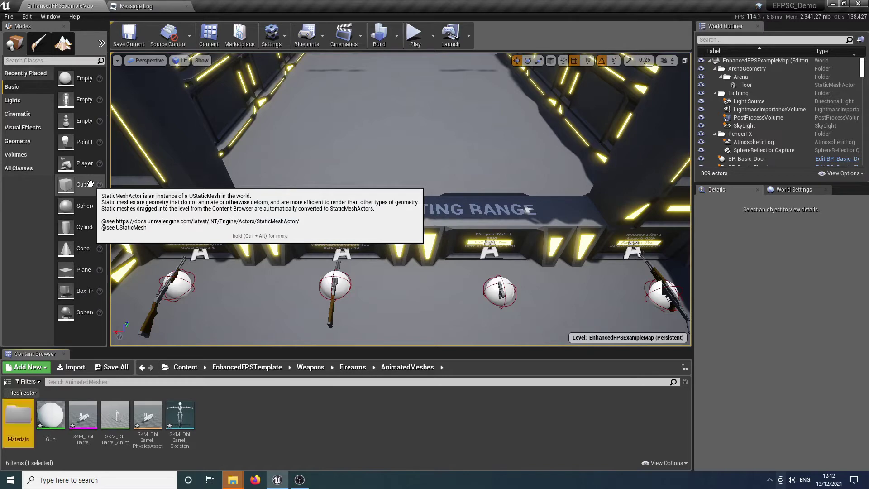
- Rename the Gun material to Mat_DblBarrel, open it for editing and return to the level editor
{"action": "right_click", "coordinate": [51, 418]}
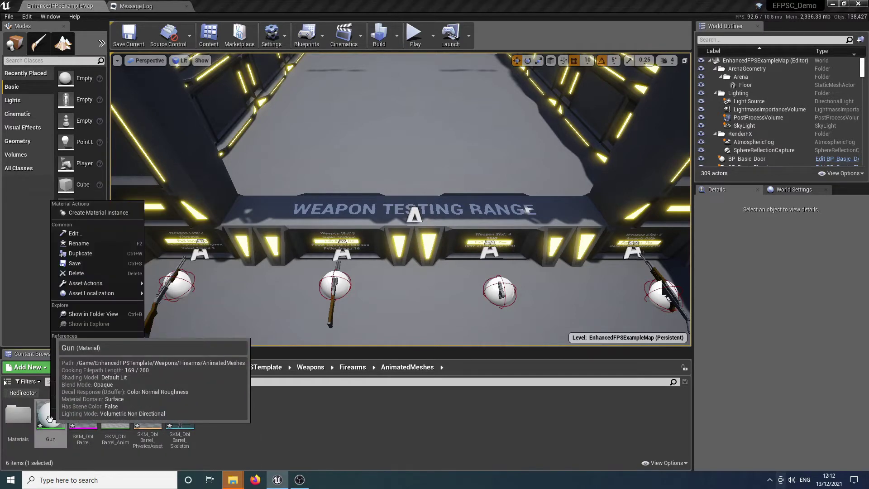
{"action": "left_click", "coordinate": [115, 243]}
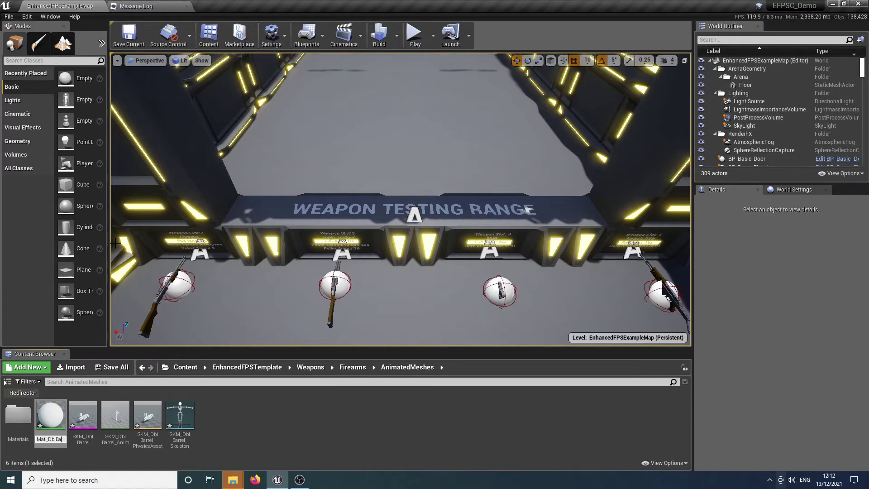
{"action": "key", "text": "Return"}
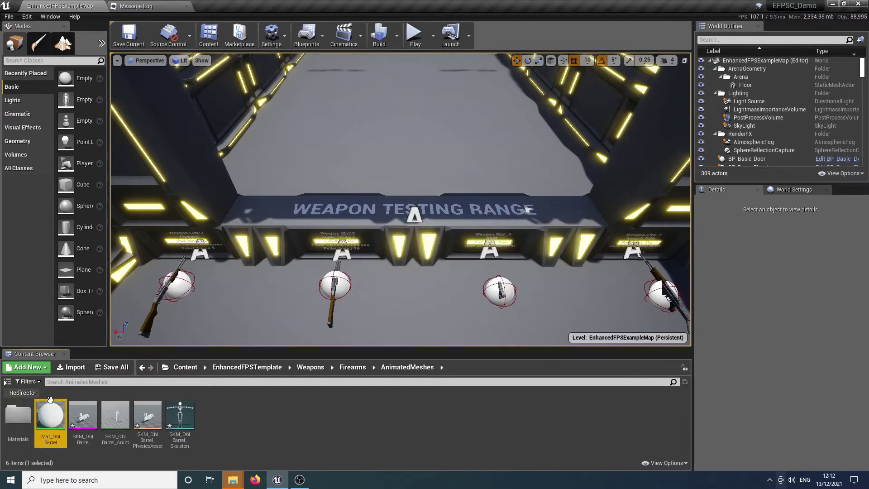
{"action": "double_click", "coordinate": [47, 420]}
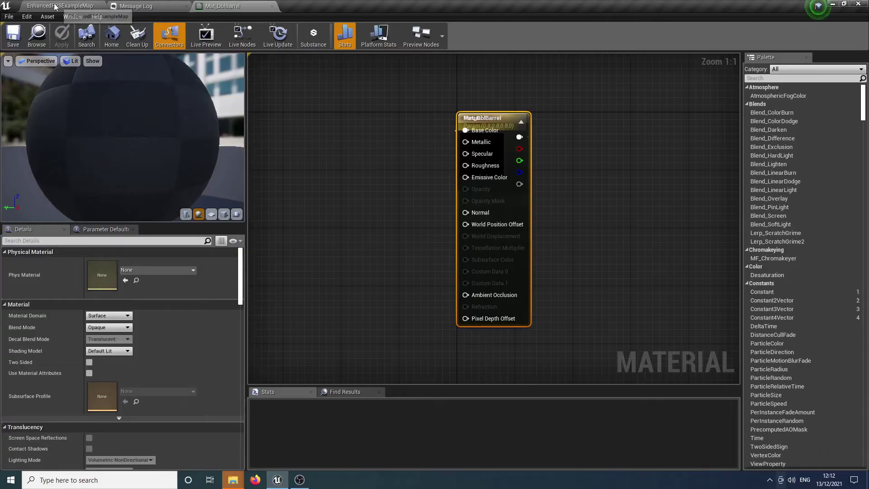
{"action": "left_click", "coordinate": [56, 6]}
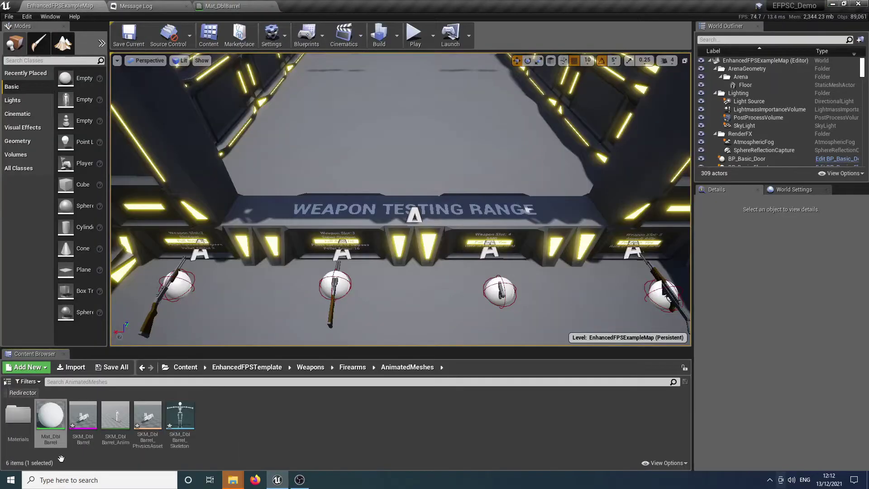
- Create a new folder named Textures inside the Materials folder
{"action": "double_click", "coordinate": [18, 421]}
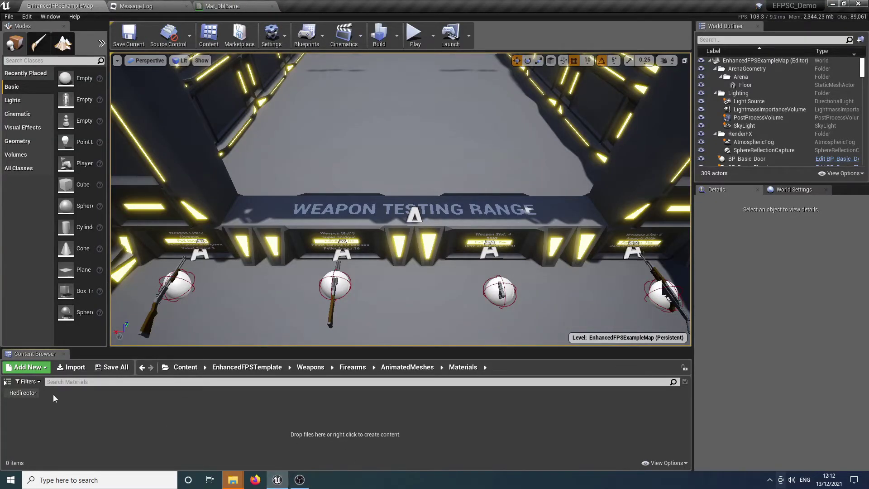
{"action": "left_click", "coordinate": [25, 367]}
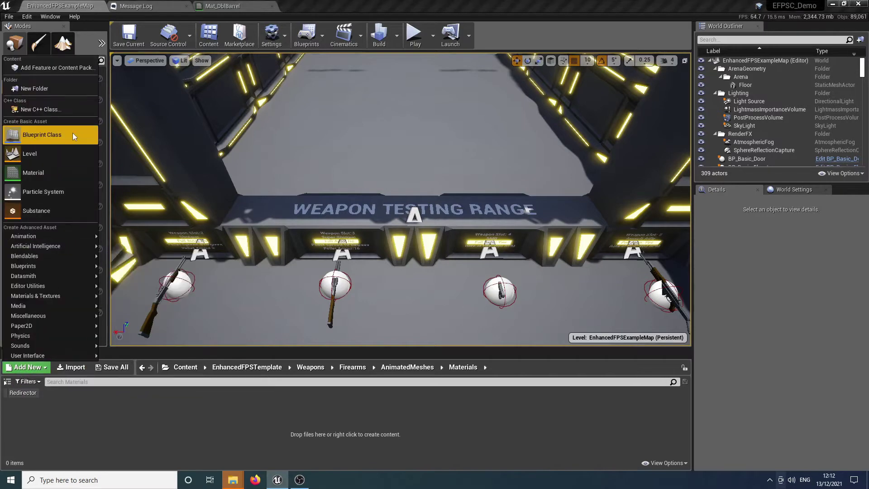
{"action": "left_click", "coordinate": [34, 88]}
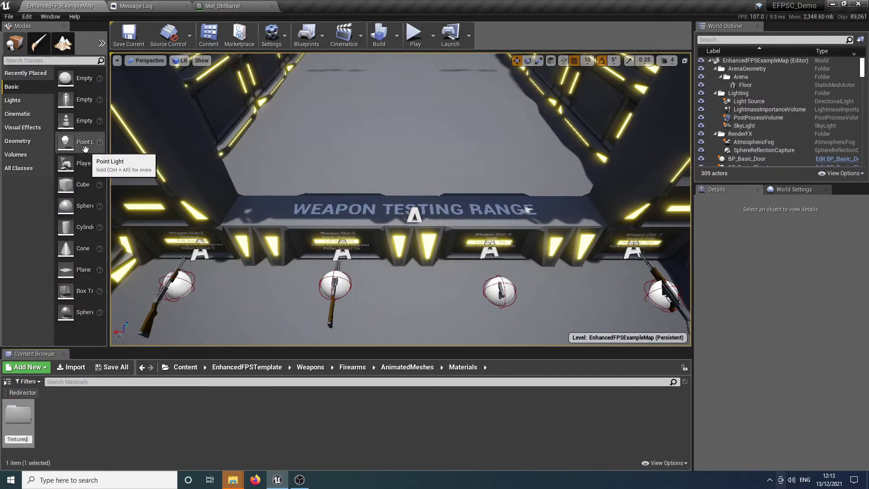
{"action": "key", "text": "Return"}
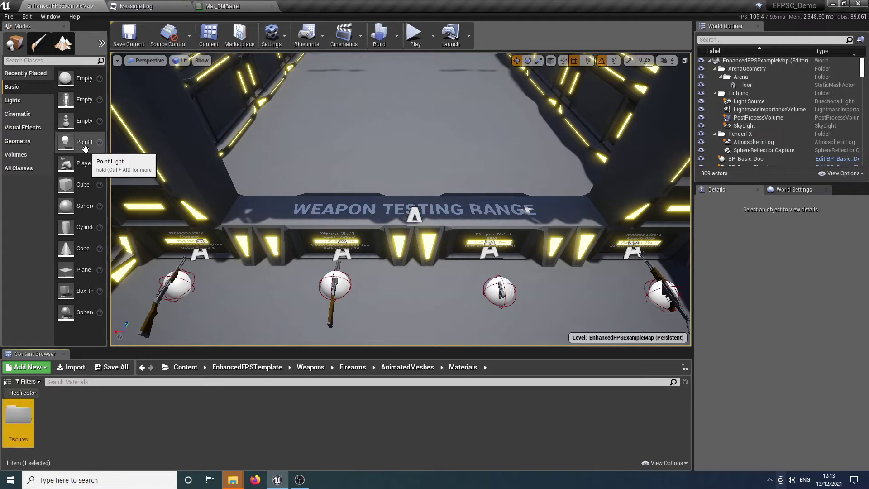
- Import the five ColdGun_low AO, BaseColor, Metallic, Normal and Roughness images from the drabadan textures folder into the Textures folder
{"action": "double_click", "coordinate": [9, 408]}
{"action": "mouse_move", "coordinate": [236, 481]}
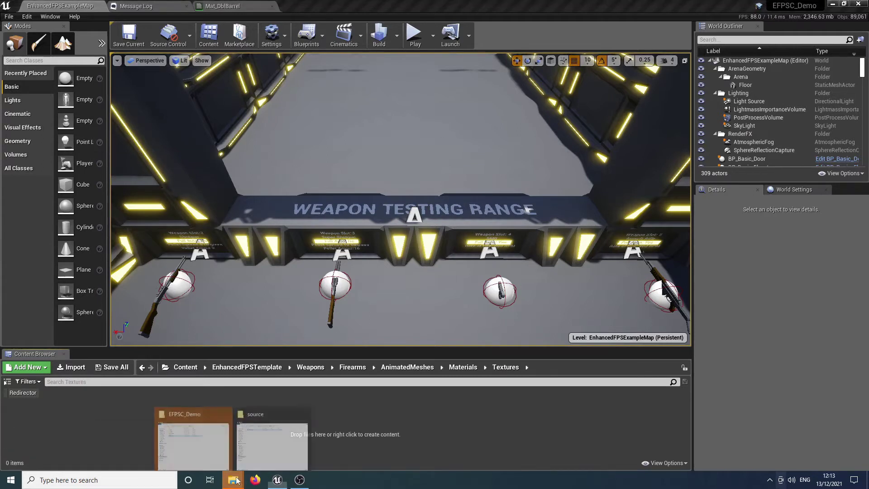
{"action": "left_click", "coordinate": [267, 441]}
{"action": "left_click", "coordinate": [576, 34]}
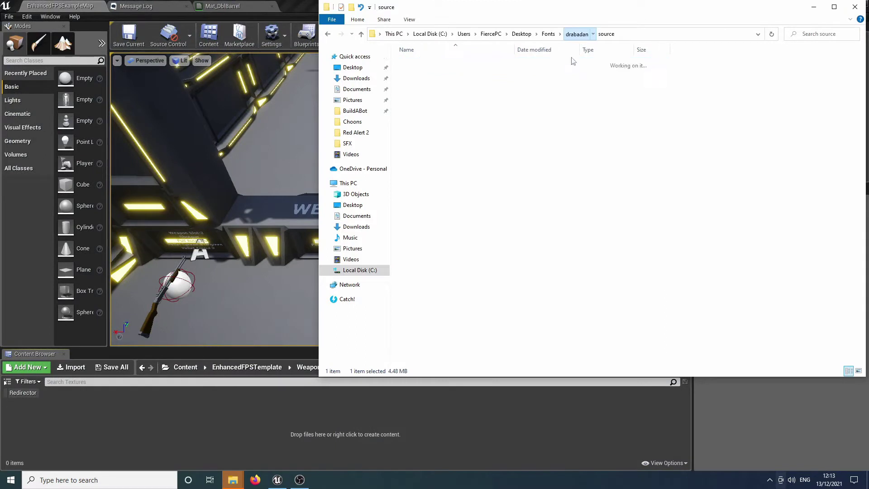
{"action": "double_click", "coordinate": [416, 73]}
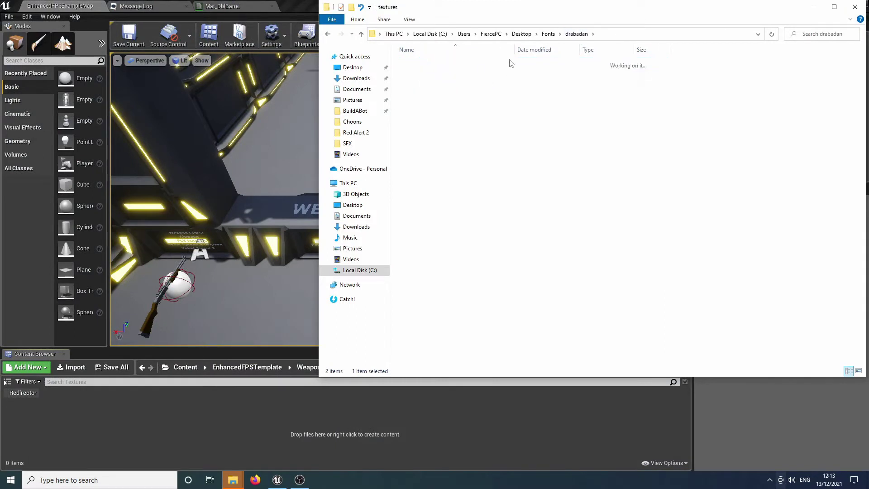
{"action": "left_click_drag", "start_coordinate": [664, 157], "coordinate": [395, 71]}
{"action": "left_click_drag", "start_coordinate": [438, 89], "coordinate": [81, 429]}
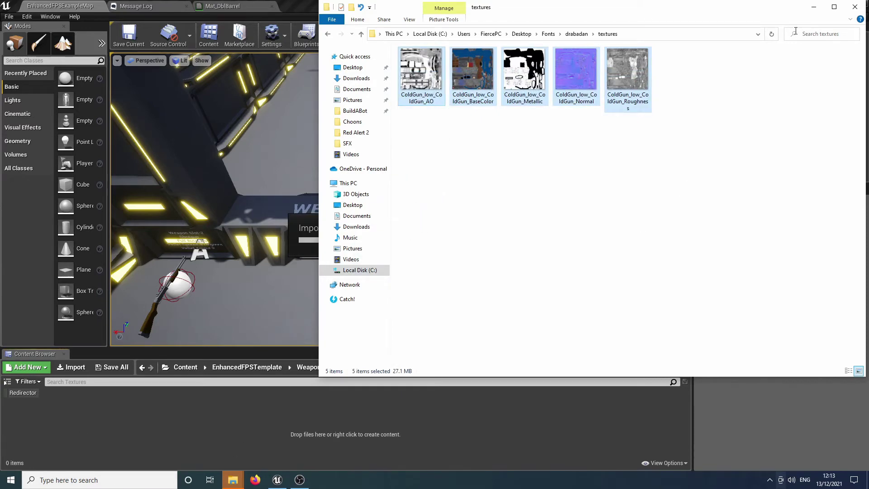
{"action": "left_click", "coordinate": [812, 11]}
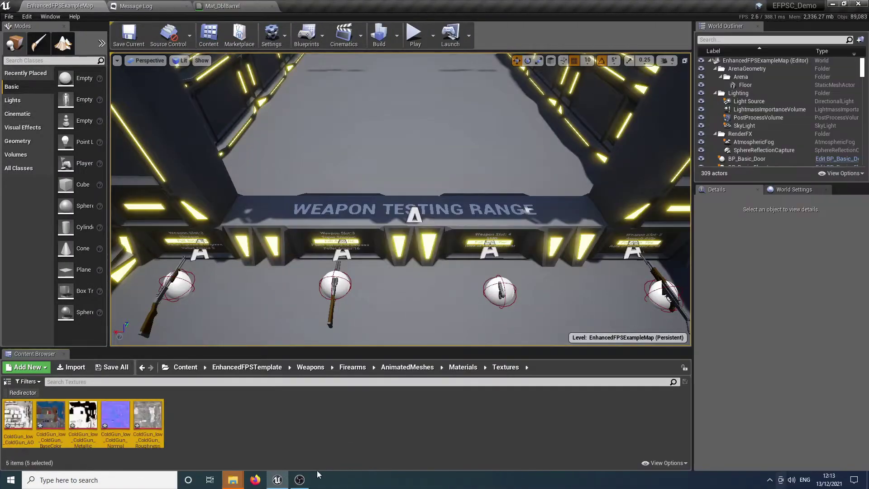
{"action": "left_click", "coordinate": [233, 408]}
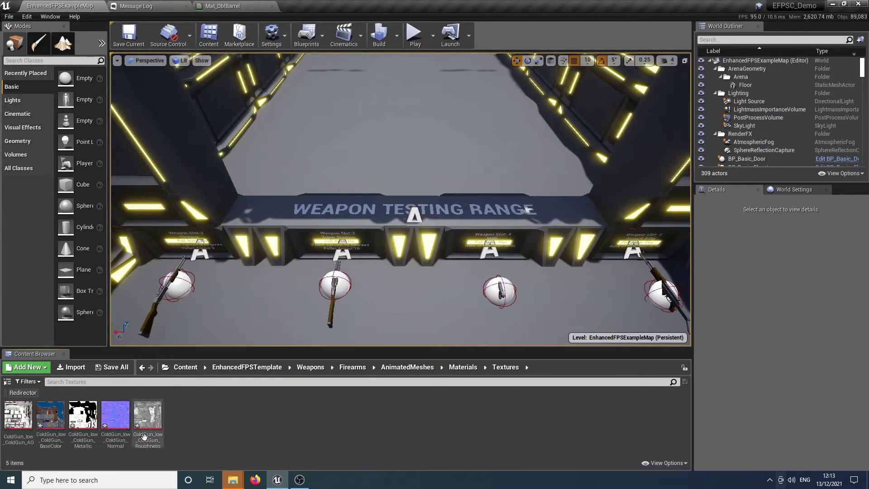
- Rename the imported textures Tex_DblBarrel_AO, Tex_DblBarrel_Base, Tex_DblBarrel_Metallic, Tex_DblBarrel_N and Tex_DblBarrel_Roughness
{"action": "right_click", "coordinate": [33, 422]}
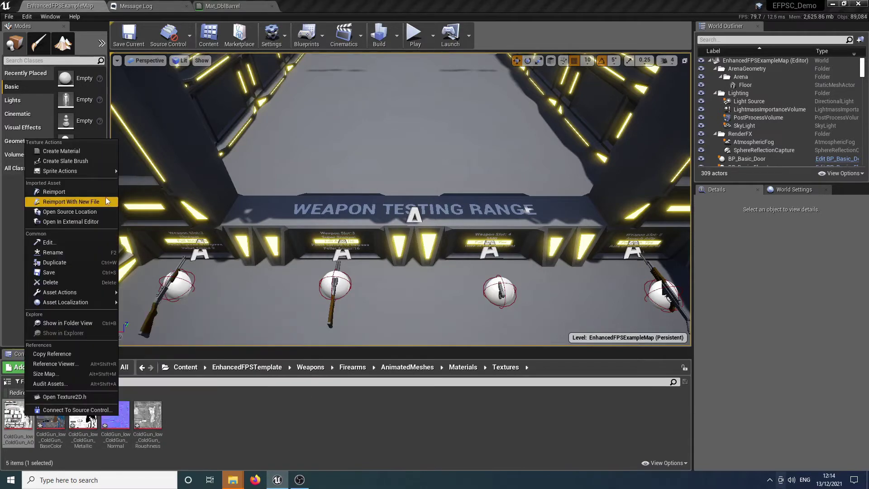
{"action": "left_click", "coordinate": [76, 249]}
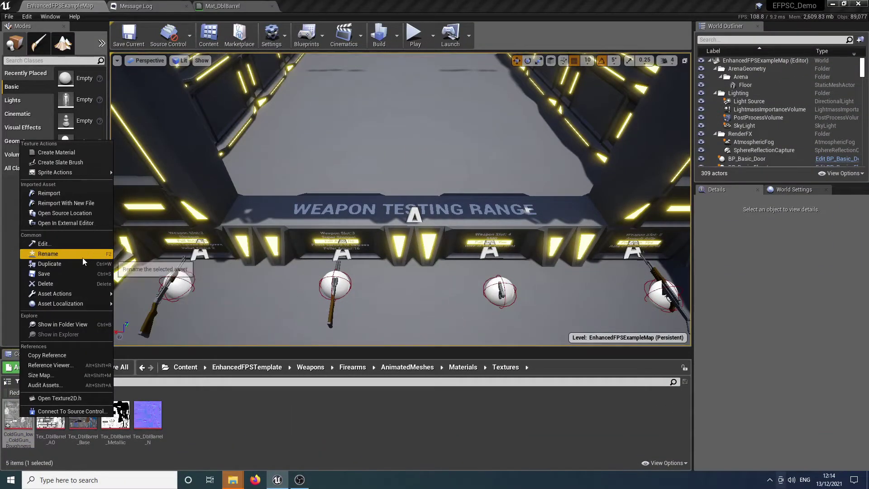
{"action": "left_click", "coordinate": [67, 254]}
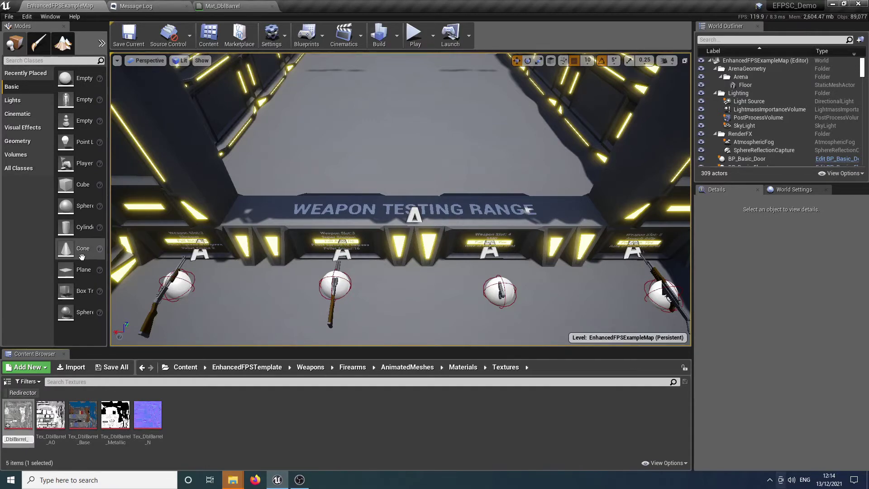
{"action": "key", "text": "Return"}
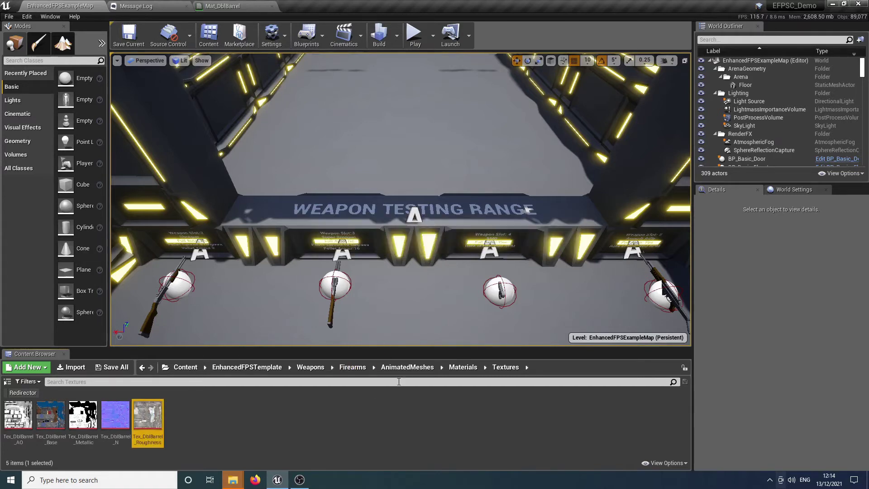
- Move the Mat_DblBarrel material from AnimatedMeshes into its Materials folder and open it for editing
{"action": "left_click", "coordinate": [456, 367]}
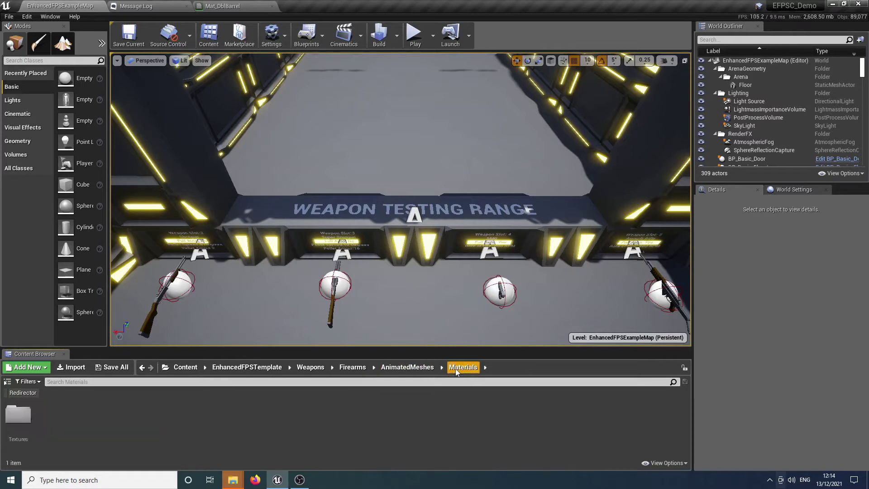
{"action": "left_click", "coordinate": [407, 367]}
{"action": "left_click_drag", "start_coordinate": [51, 415], "coordinate": [28, 421]}
{"action": "left_click", "coordinate": [44, 430]}
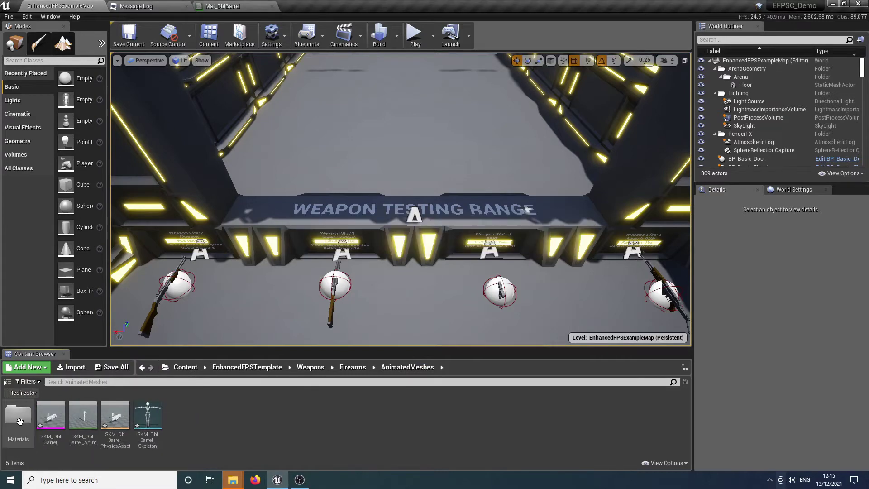
{"action": "double_click", "coordinate": [18, 414]}
{"action": "double_click", "coordinate": [63, 426]}
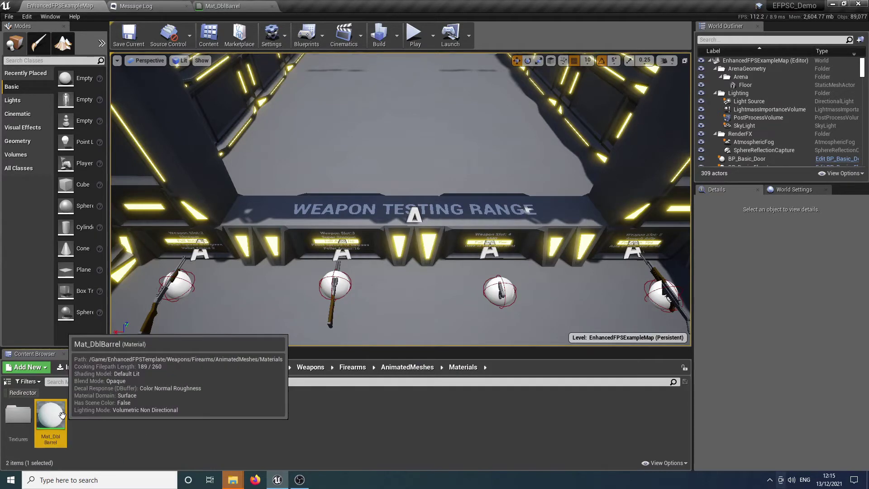
- Delete the imported input node from the Mat_DblBarrel graph, leaving only the material result node
{"action": "left_click_drag", "start_coordinate": [533, 207], "coordinate": [691, 208]}
{"action": "left_click", "coordinate": [489, 188]}
{"action": "key", "text": "Delete"}
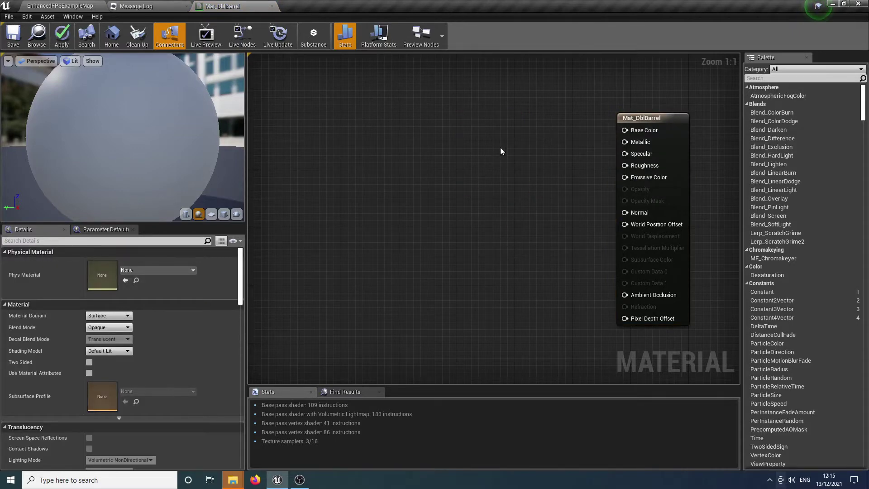
{"action": "type", "text": "3333333333"}
{"action": "key", "text": "Escape"}
{"action": "left_click", "coordinate": [471, 142]}
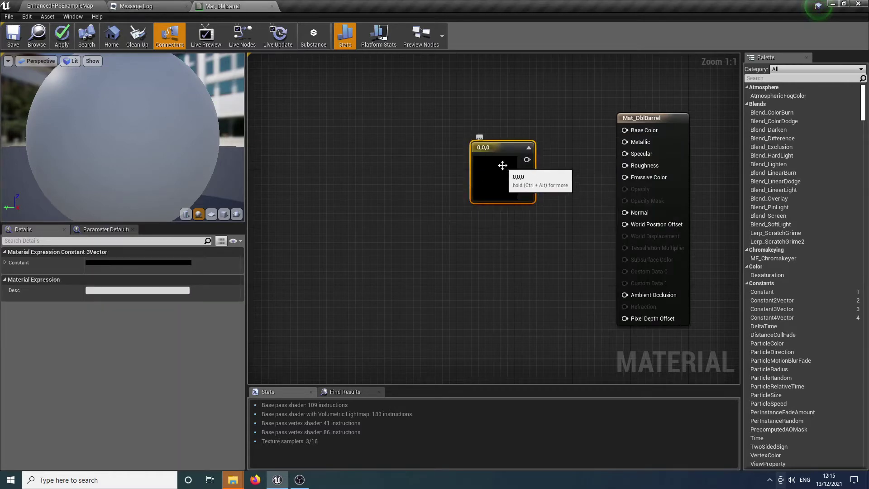
{"action": "key", "text": "Delete"}
- Add a Texture Sample node to the material graph and place a duplicate directly below it
{"action": "right_click_drag", "start_coordinate": [452, 199], "coordinate": [446, 205]}
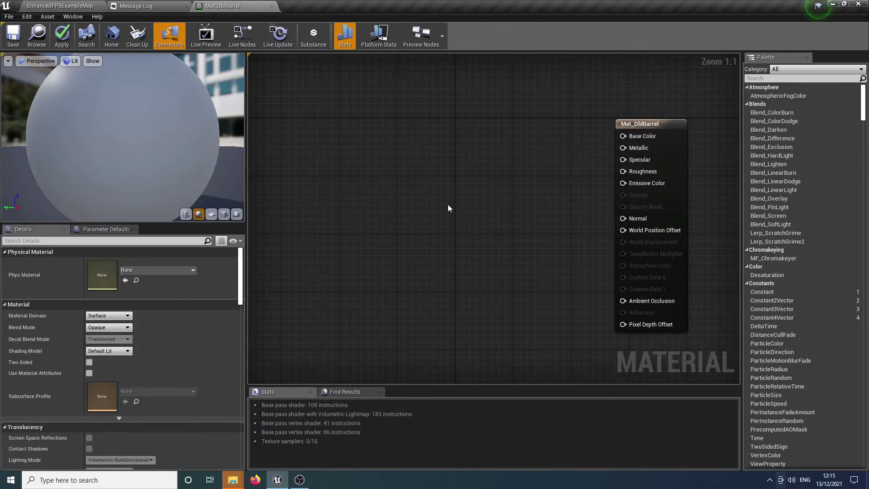
{"action": "right_click", "coordinate": [454, 198]}
{"action": "type", "text": "text"}
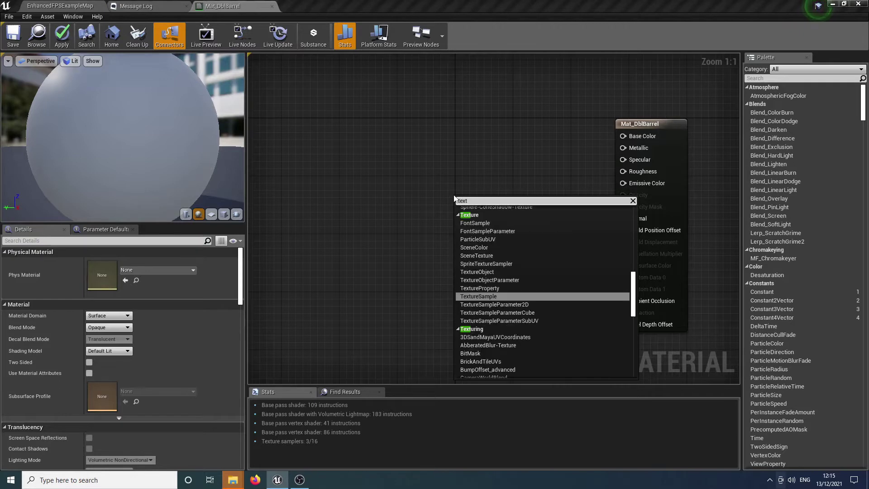
{"action": "key", "text": "Return"}
{"action": "left_click_drag", "start_coordinate": [472, 202], "coordinate": [402, 121]}
{"action": "key", "text": "ctrl+w"}
{"action": "left_click_drag", "start_coordinate": [464, 157], "coordinate": [435, 230]}
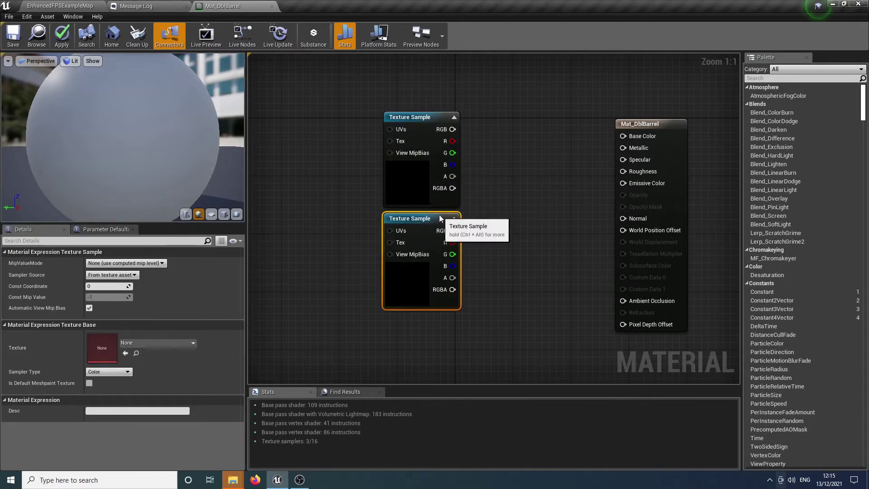
- Duplicate the Texture Sample node three more times, stacking the copies to form a column of five
{"action": "right_click_drag", "start_coordinate": [435, 230], "coordinate": [464, 181]}
{"action": "key", "text": "ctrl+w"}
{"action": "left_click_drag", "start_coordinate": [463, 232], "coordinate": [440, 279]}
{"action": "right_click_drag", "start_coordinate": [512, 270], "coordinate": [520, 203]}
{"action": "key", "text": "ctrl+w"}
{"action": "left_click_drag", "start_coordinate": [562, 220], "coordinate": [471, 289]}
{"action": "right_click_drag", "start_coordinate": [520, 305], "coordinate": [536, 223]}
{"action": "key", "text": "ctrl+w"}
{"action": "left_click_drag", "start_coordinate": [565, 213], "coordinate": [461, 302]}
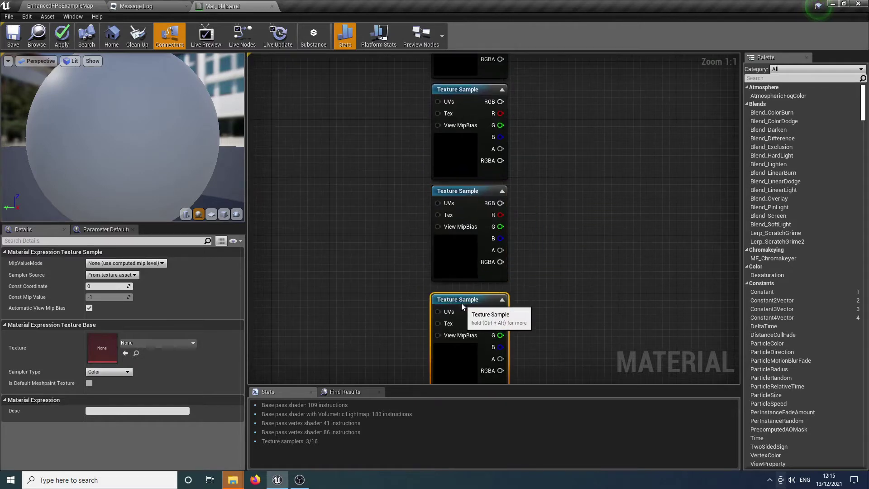
- Assign Tex_DblBarrel_Base to the first Texture Sample and connect its RGB output to the material's Base Color
{"action": "right_click_drag", "start_coordinate": [587, 182], "coordinate": [552, 254]}
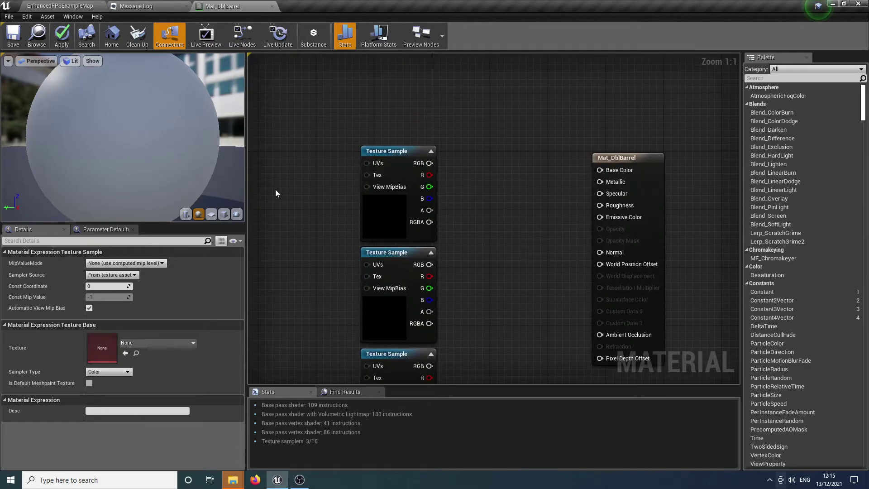
{"action": "left_click", "coordinate": [377, 205]}
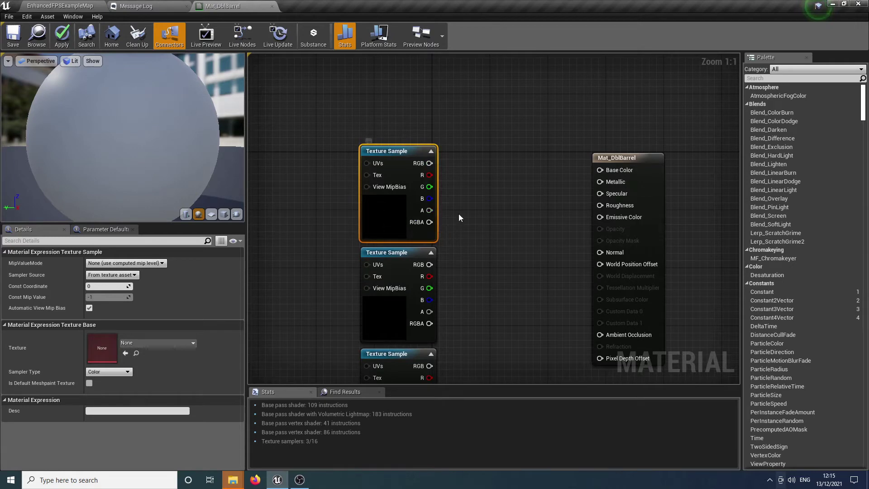
{"action": "left_click", "coordinate": [140, 344]}
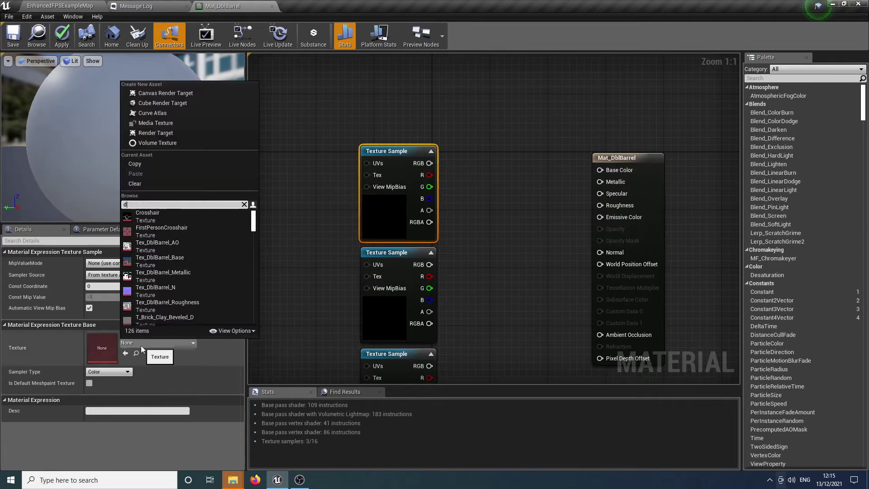
{"action": "type", "text": "dbl"}
{"action": "key", "text": "Down"}
{"action": "key", "text": "Down"}
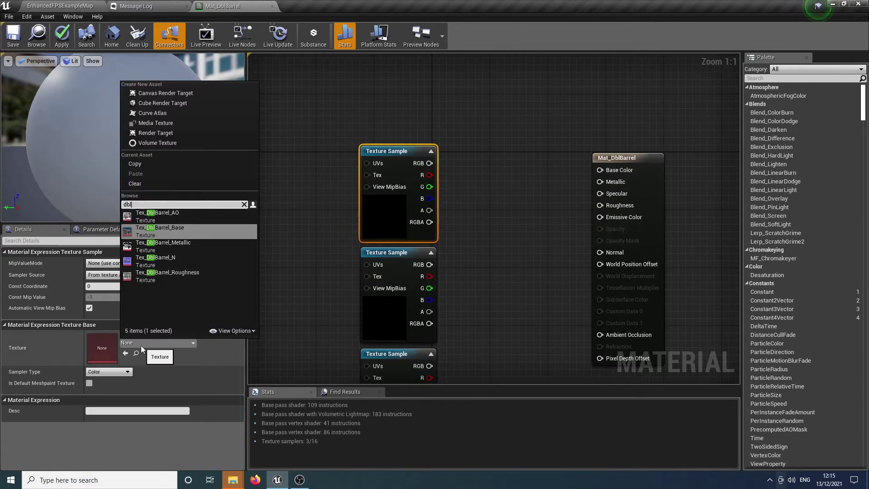
{"action": "key", "text": "Return"}
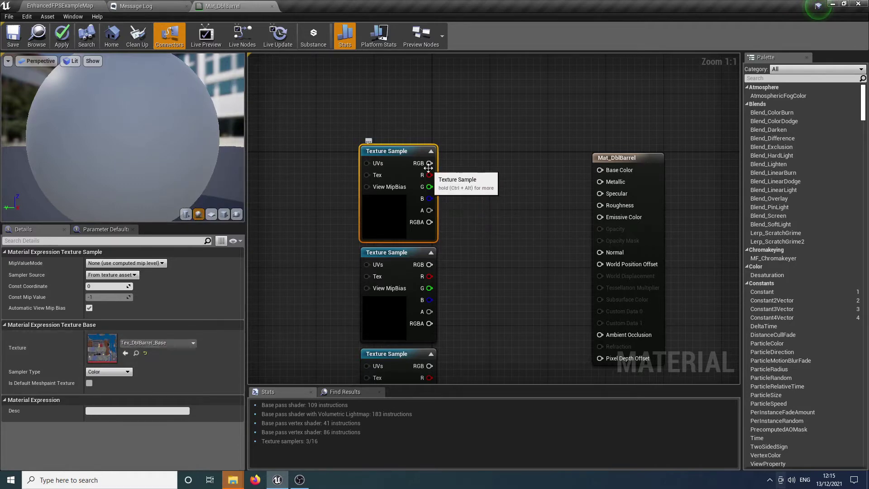
{"action": "left_click_drag", "start_coordinate": [429, 163], "coordinate": [428, 168]}
{"action": "left_click_drag", "start_coordinate": [555, 177], "coordinate": [600, 170]}
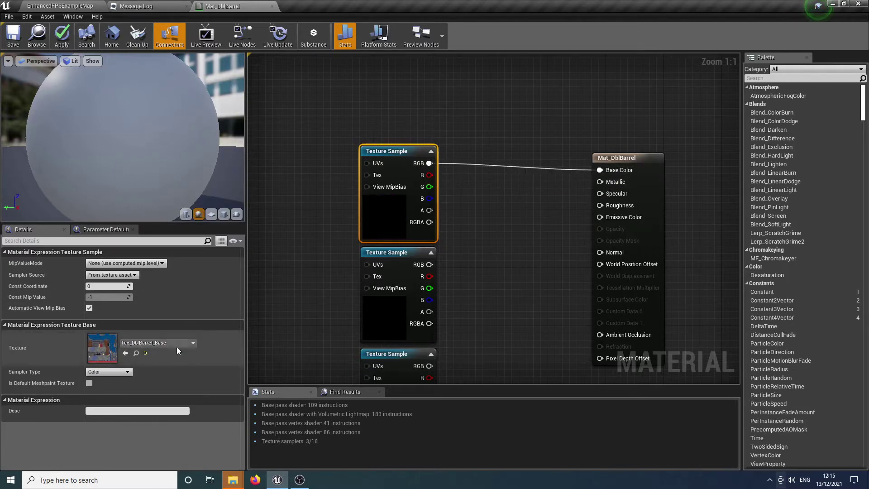
- Assign Tex_DblBarrel_Metallic to the second Texture Sample and connect its RGB output to the material's Metallic input
{"action": "left_click", "coordinate": [403, 305]}
{"action": "left_click", "coordinate": [170, 344]}
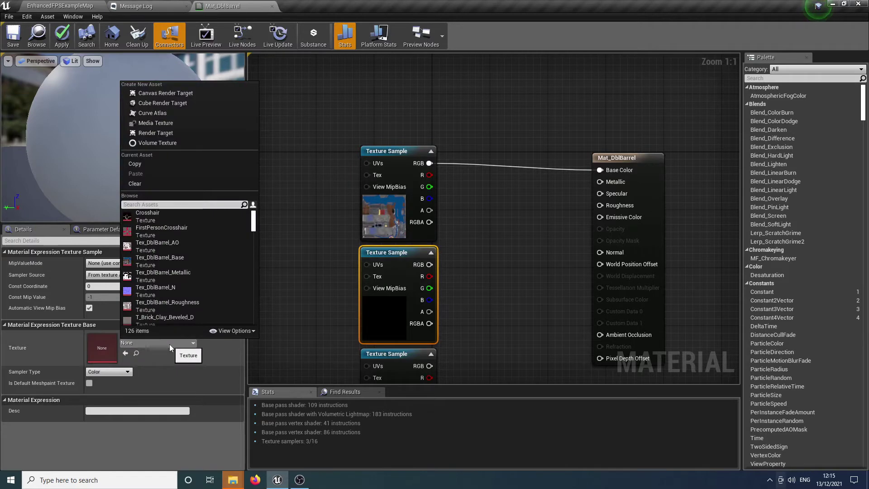
{"action": "type", "text": "metallic"}
{"action": "key", "text": "Down"}
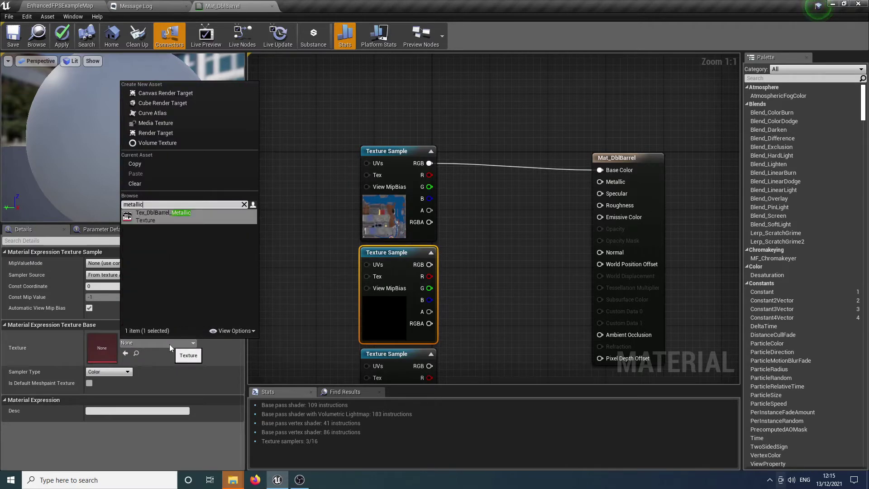
{"action": "key", "text": "Return"}
{"action": "left_click_drag", "start_coordinate": [430, 264], "coordinate": [600, 182]}
- Assign Tex_DblBarrel_Roughness to the third Texture Sample and connect its RGB output to the material's Roughness input
{"action": "right_click_drag", "start_coordinate": [506, 267], "coordinate": [527, 149]}
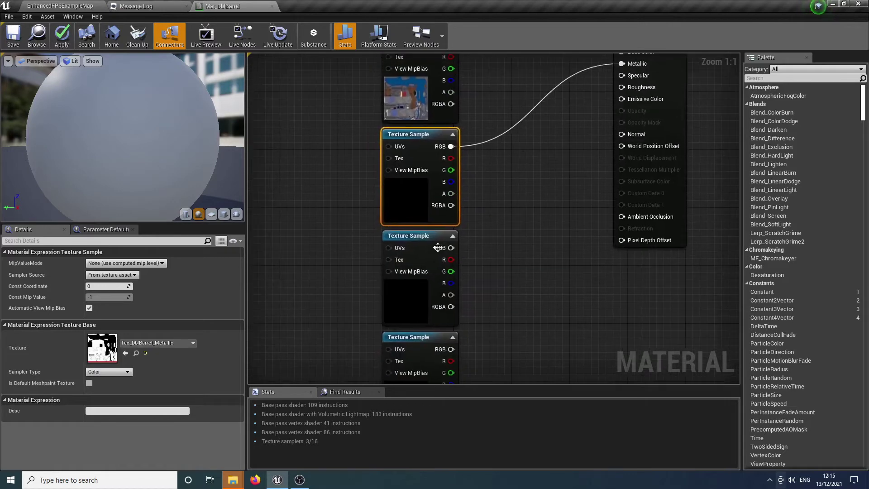
{"action": "left_click", "coordinate": [418, 301]}
{"action": "left_click", "coordinate": [169, 347]}
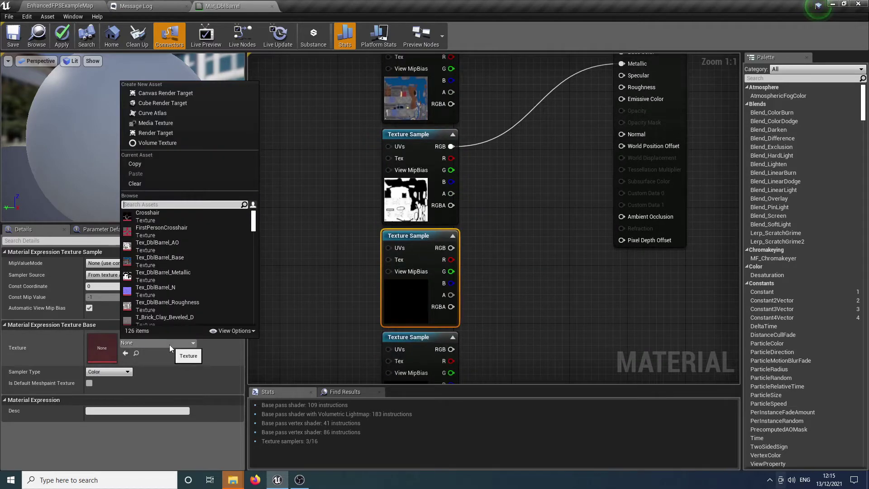
{"action": "type", "text": "rough"}
{"action": "key", "text": "Down"}
{"action": "key", "text": "Return"}
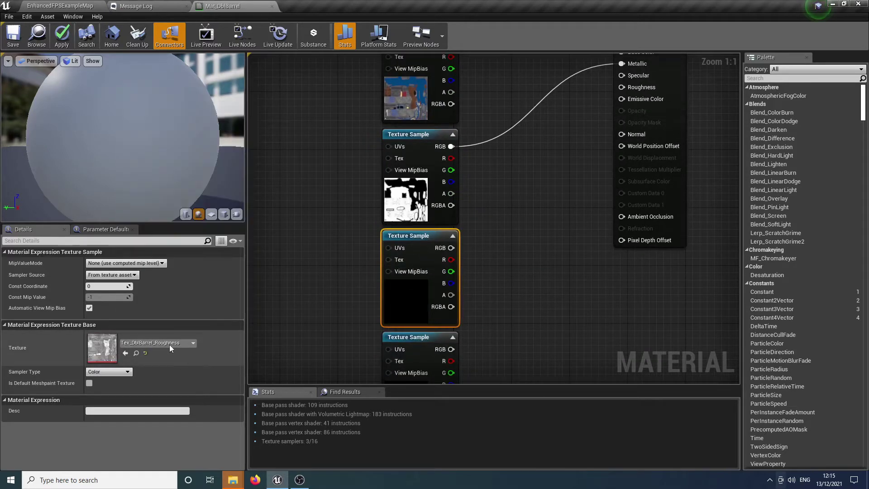
{"action": "right_click_drag", "start_coordinate": [549, 268], "coordinate": [514, 289]}
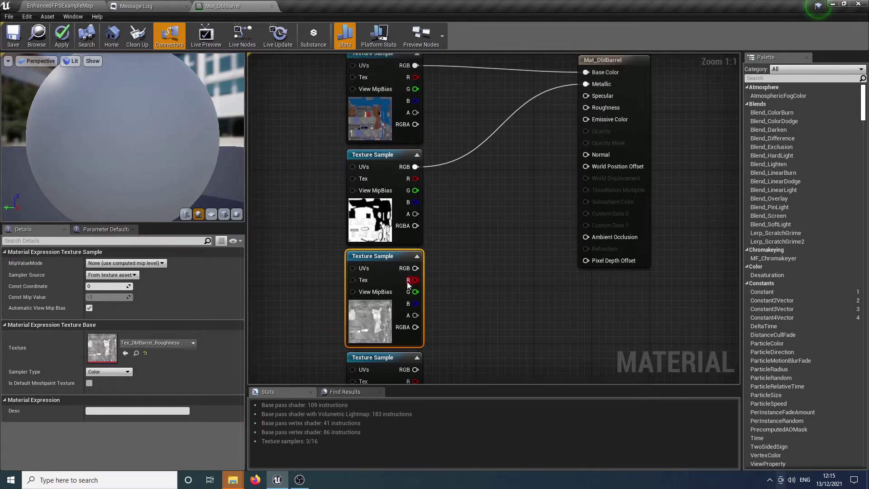
{"action": "left_click_drag", "start_coordinate": [415, 268], "coordinate": [588, 119]}
- Assign the Tex_DblBarrel_N texture to the fourth Texture Sample node
{"action": "right_click_drag", "start_coordinate": [342, 345], "coordinate": [356, 226]}
{"action": "left_click", "coordinate": [386, 309]}
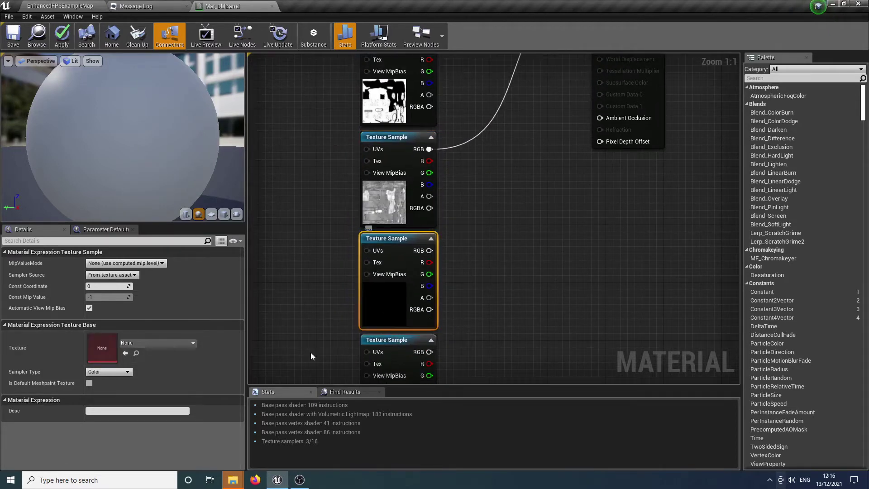
{"action": "left_click", "coordinate": [134, 343]}
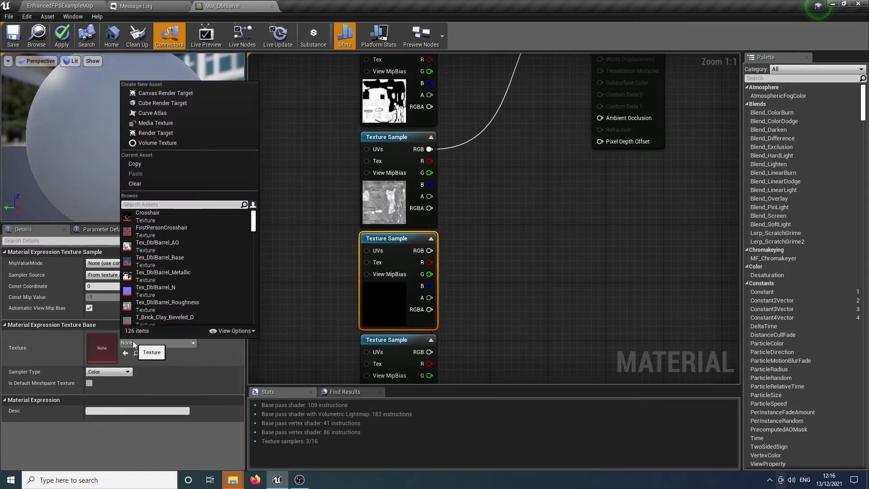
{"action": "key", "text": "Down"}
{"action": "key", "text": "Down"}
{"action": "key", "text": "Down"}
{"action": "key", "text": "Down"}
{"action": "key", "text": "Down"}
{"action": "key", "text": "Down"}
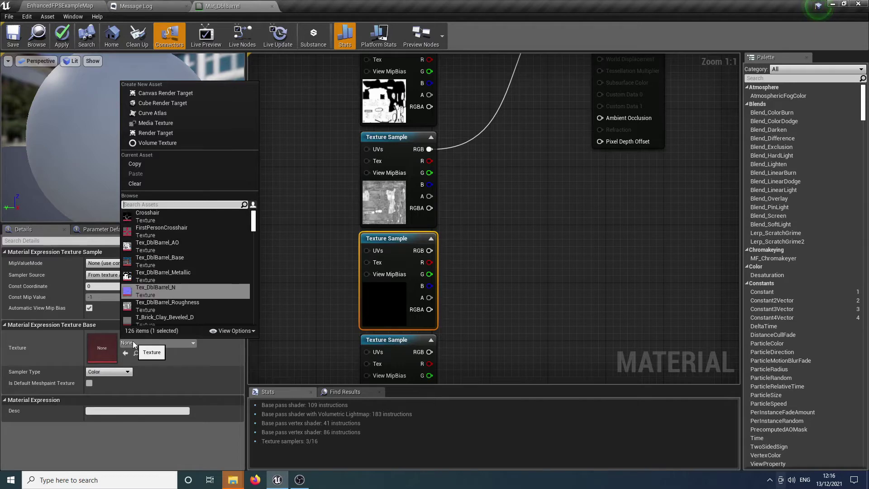
{"action": "key", "text": "Return"}
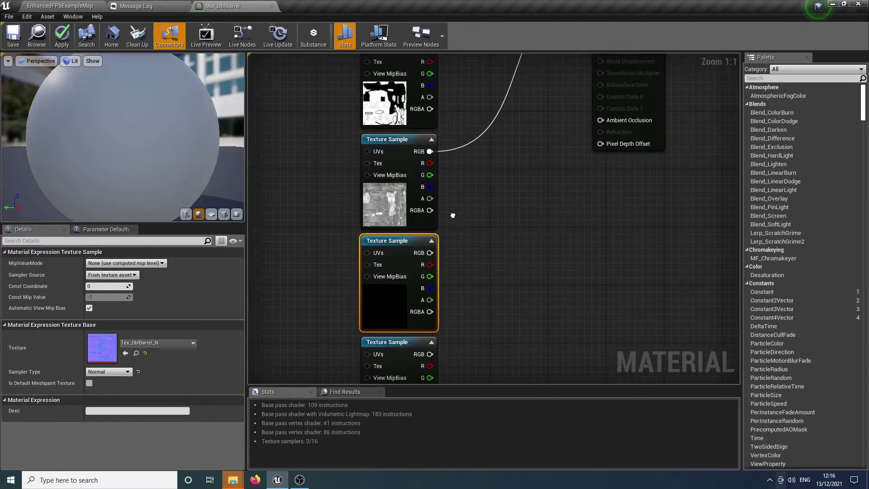
- Connect the fourth Texture Sample's RGB output to the material's Normal input and move the Mat_DblBarrel result node lower in the graph
{"action": "right_click_drag", "start_coordinate": [442, 245], "coordinate": [425, 295]}
{"action": "left_click_drag", "start_coordinate": [411, 299], "coordinate": [590, 86]}
{"action": "left_click_drag", "start_coordinate": [620, 116], "coordinate": [619, 194]}
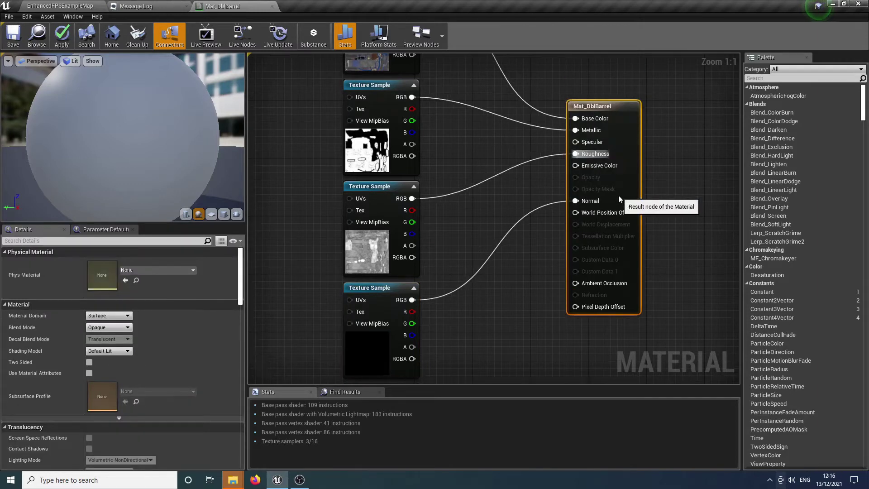
- Connect the fifth Texture Sample's RGB output to the material's Ambient Occlusion input and assign Tex_DblBarrel_AO to that node
{"action": "right_click_drag", "start_coordinate": [523, 281], "coordinate": [524, 186]}
{"action": "left_click_drag", "start_coordinate": [416, 305], "coordinate": [585, 188]}
{"action": "right_click_drag", "start_coordinate": [379, 364], "coordinate": [398, 291]}
{"action": "left_click", "coordinate": [398, 291]}
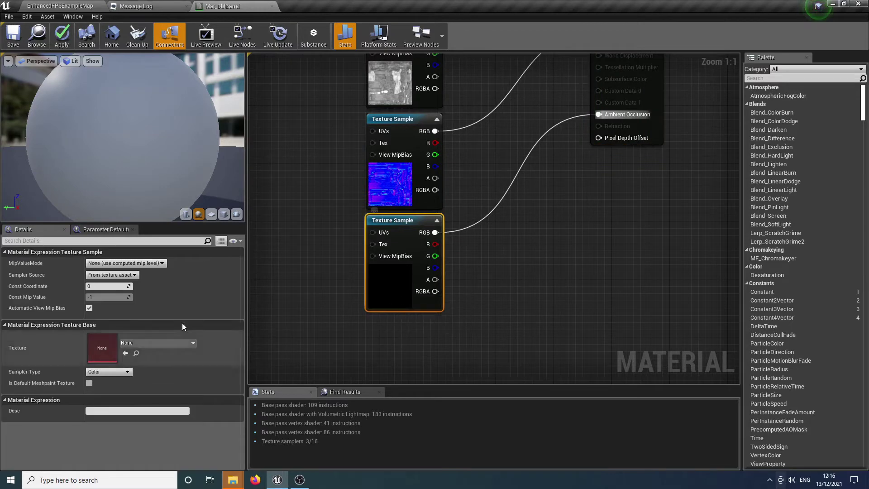
{"action": "left_click", "coordinate": [179, 339]}
{"action": "type", "text": "ao"}
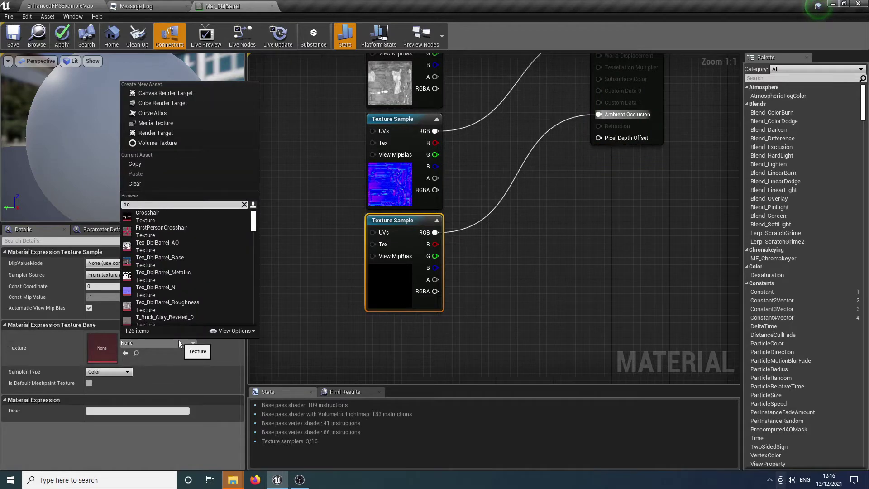
{"action": "key", "text": "Return"}
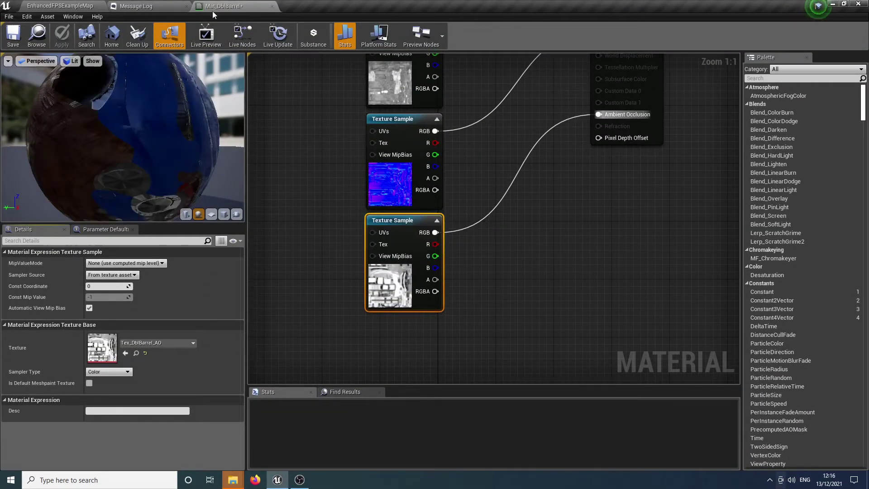
- Close the Mat_DblBarrel material editor, return to the level editor and save the unsaved changes
{"action": "left_click", "coordinate": [271, 6]}
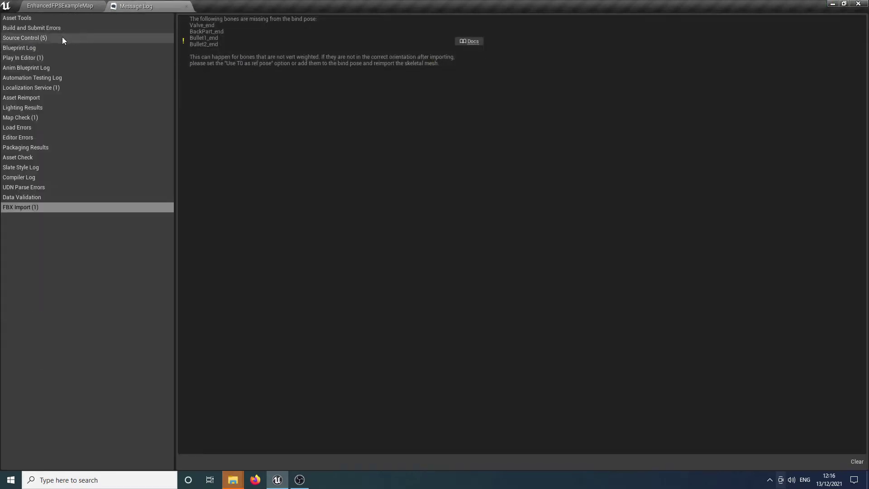
{"action": "left_click", "coordinate": [44, 9]}
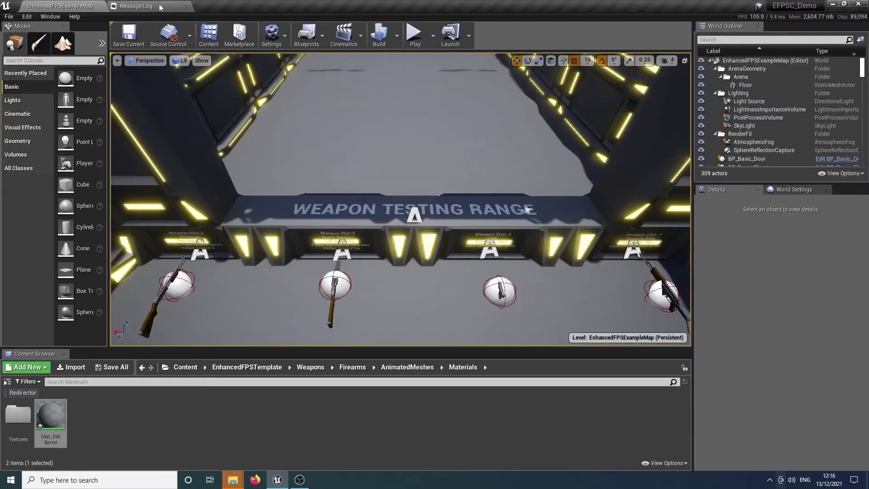
{"action": "left_click", "coordinate": [10, 18]}
{"action": "left_click", "coordinate": [27, 94]}
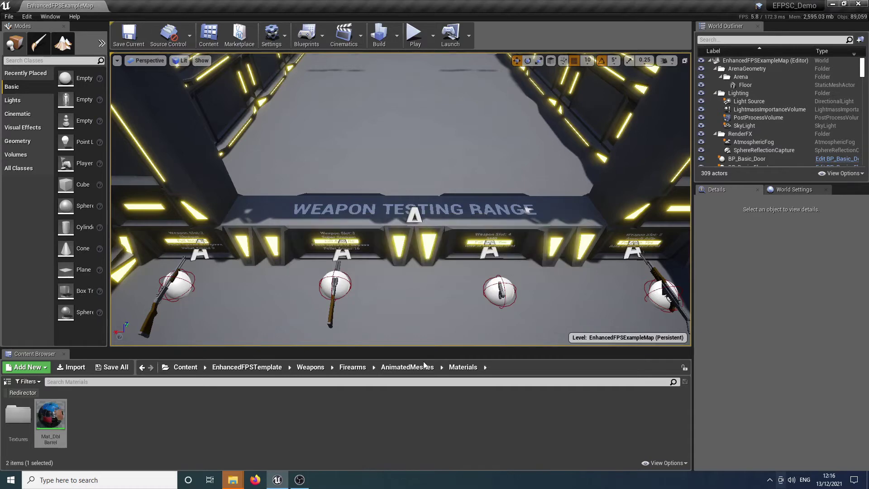
- Open SKM_DblBarrel_Anim from the AnimatedMeshes folder and view the weapon's animation from closer up
{"action": "left_click", "coordinate": [408, 367]}
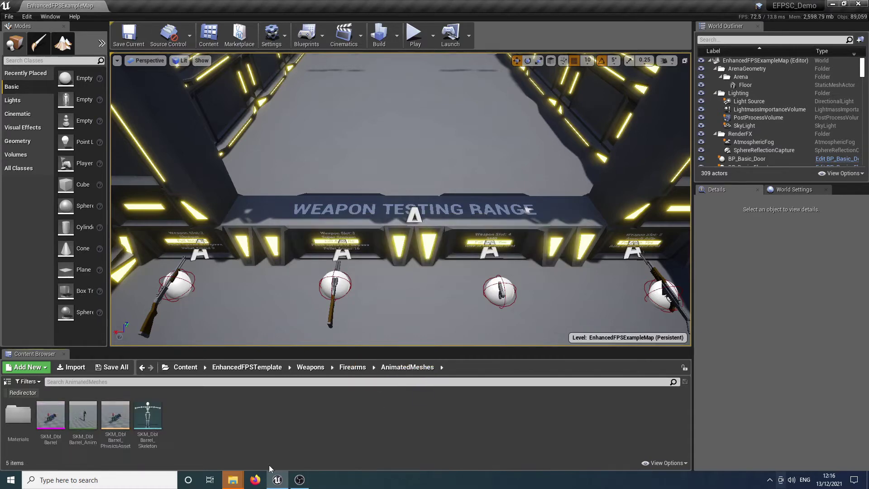
{"action": "double_click", "coordinate": [92, 428]}
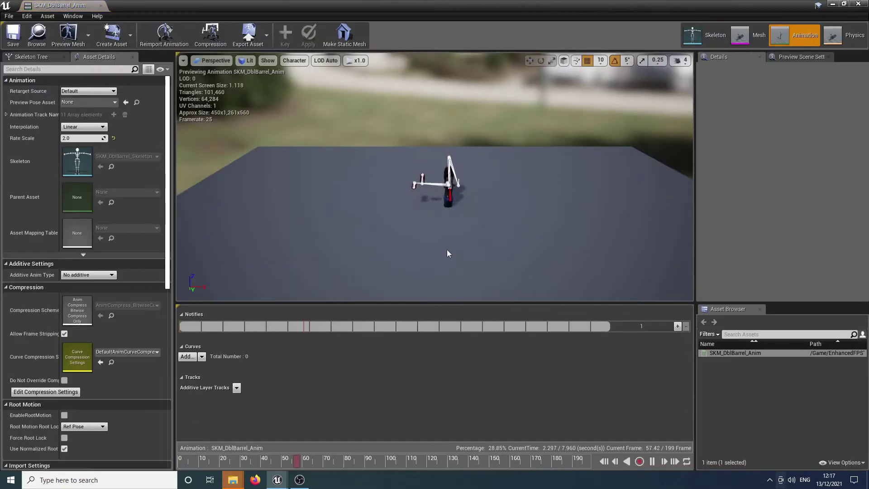
{"action": "right_click_drag", "start_coordinate": [447, 253], "coordinate": [447, 253]}
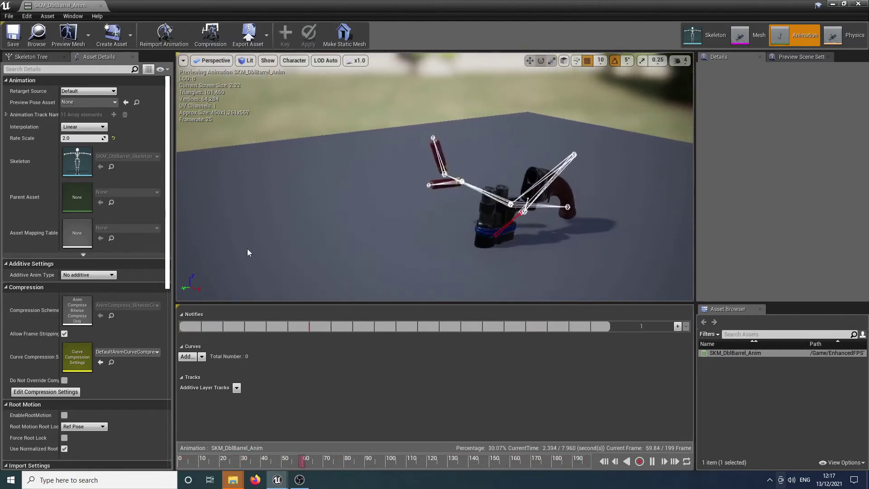
- Try a Rate Scale of 3.0 for the double-barrel animation
{"action": "left_click", "coordinate": [97, 138]}
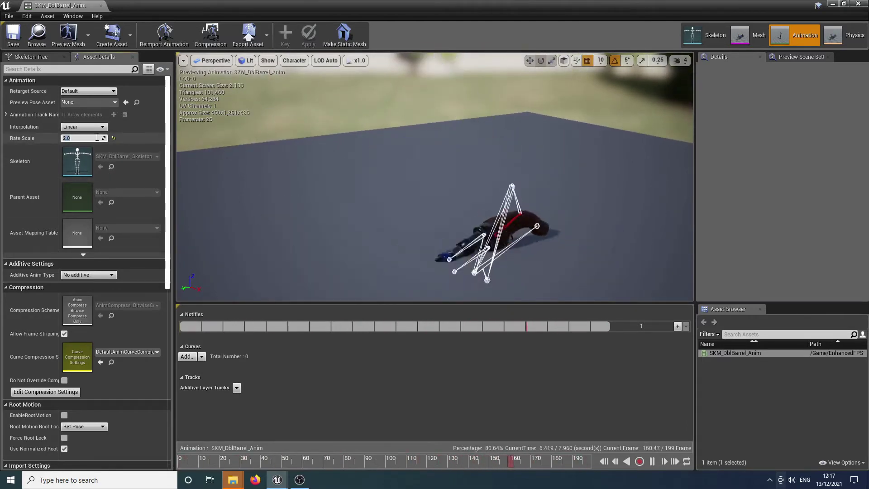
{"action": "type", "text": "3"}
{"action": "key", "text": "Return"}
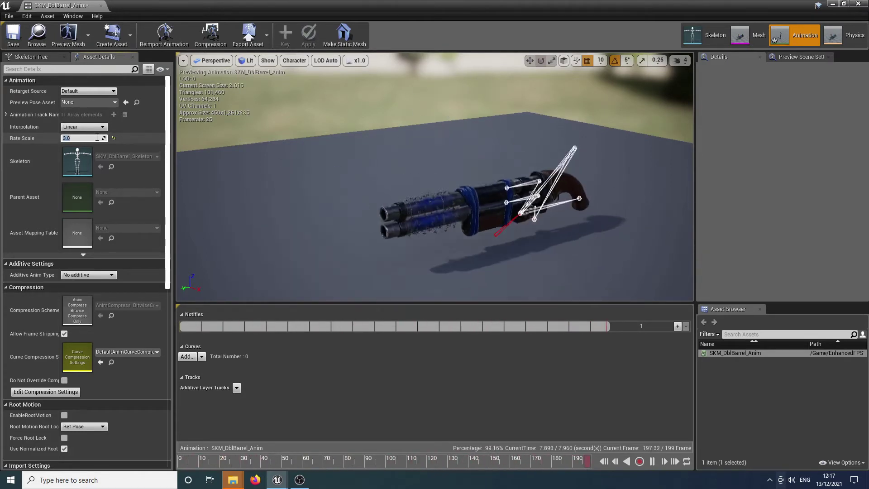
- Set the animation's Rate Scale to 2.5, save the asset and close its editor
{"action": "type", "text": "2.5"}
{"action": "key", "text": "Return"}
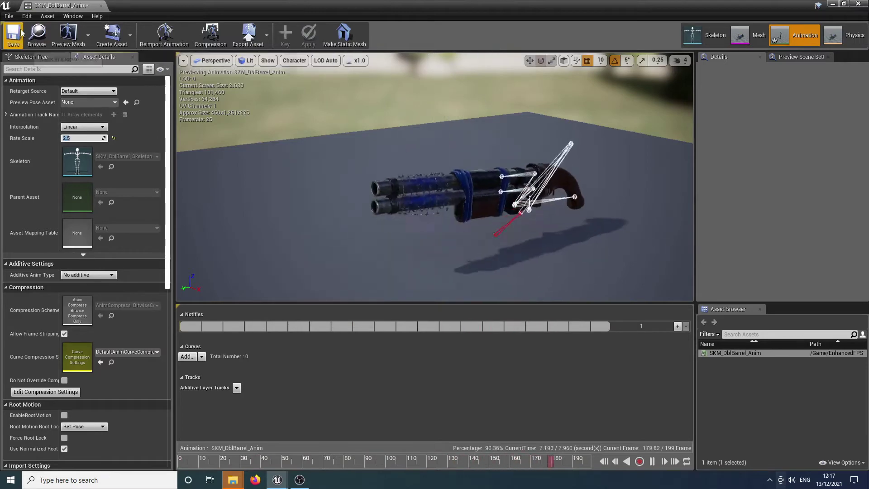
{"action": "key", "text": "ctrl+s"}
{"action": "left_click", "coordinate": [100, 5]}
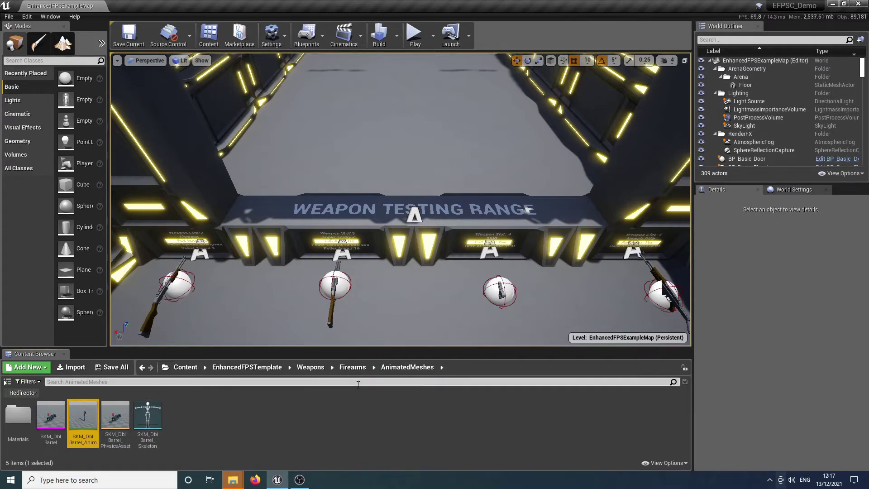
- Go to the Firearms Blueprints folder and open BP_FP_DoubleBarrel to view its Event Graph
{"action": "left_click", "coordinate": [353, 367]}
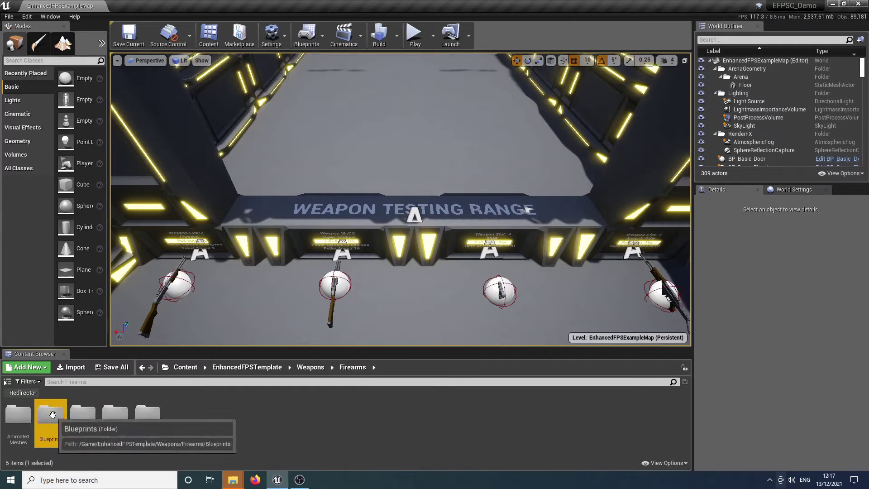
{"action": "double_click", "coordinate": [49, 434]}
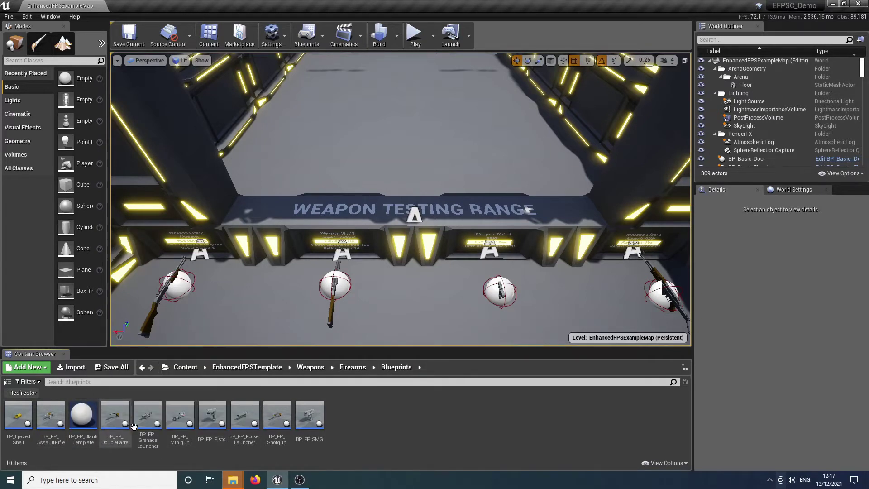
{"action": "mouse_move", "coordinate": [126, 417]}
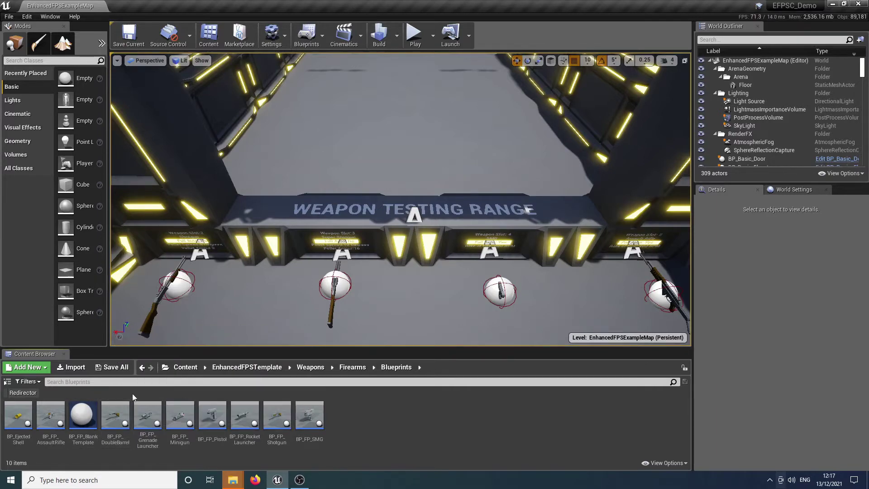
{"action": "left_click", "coordinate": [116, 415]}
{"action": "right_click", "coordinate": [115, 416]}
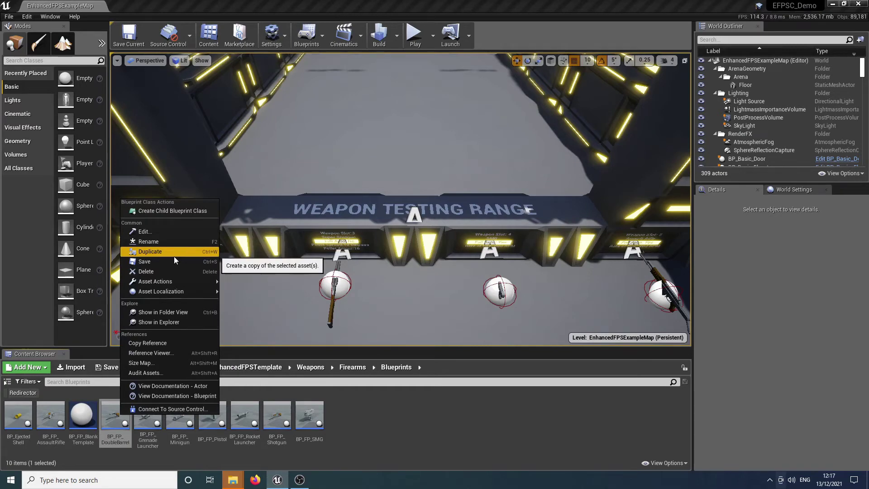
{"action": "left_click", "coordinate": [113, 428]}
{"action": "double_click", "coordinate": [113, 427]}
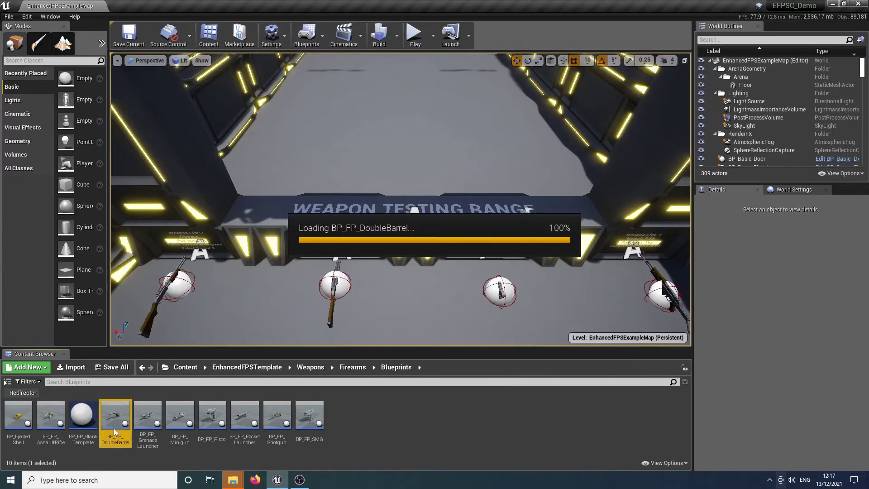
{"action": "scroll", "coordinate": [278, 270], "scroll_direction": "down", "scroll_amount": 3}
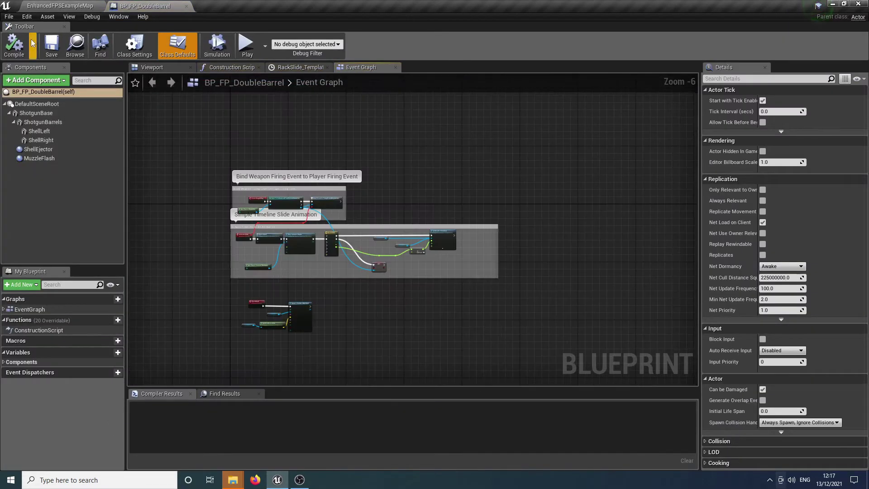
- Open BP_FP_BlankTemplate from the Blueprints folder and examine the EjectShell event in its Event Graph
{"action": "left_click", "coordinate": [60, 6]}
{"action": "double_click", "coordinate": [78, 422]}
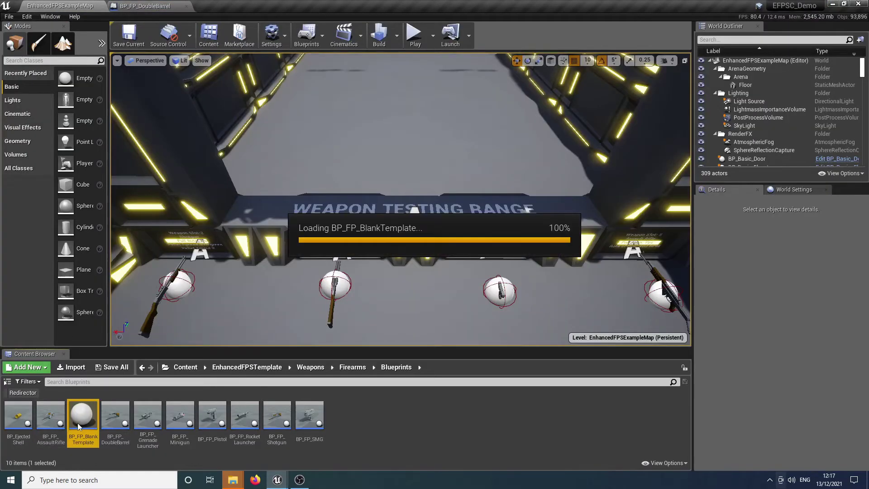
{"action": "scroll", "coordinate": [308, 260], "scroll_direction": "down", "scroll_amount": 4}
{"action": "right_click_drag", "start_coordinate": [343, 269], "coordinate": [367, 249]}
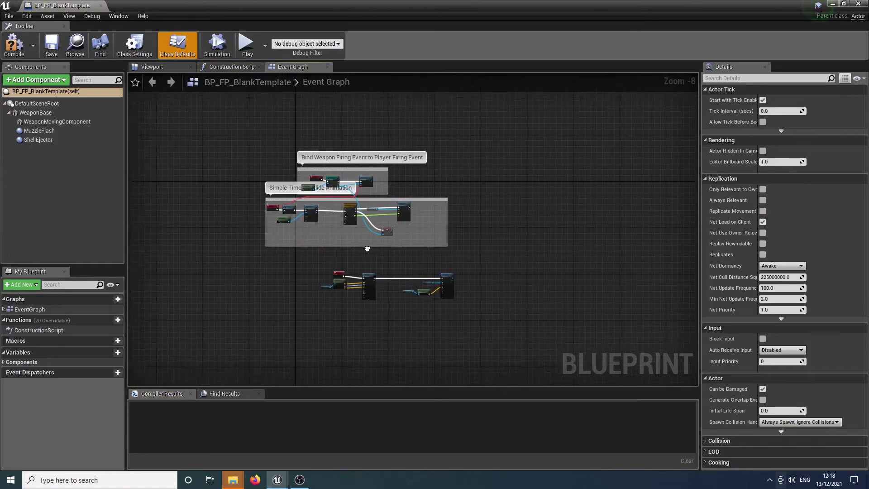
{"action": "scroll", "coordinate": [367, 257], "scroll_direction": "up", "scroll_amount": 4}
{"action": "scroll", "coordinate": [376, 279], "scroll_direction": "up", "scroll_amount": 4}
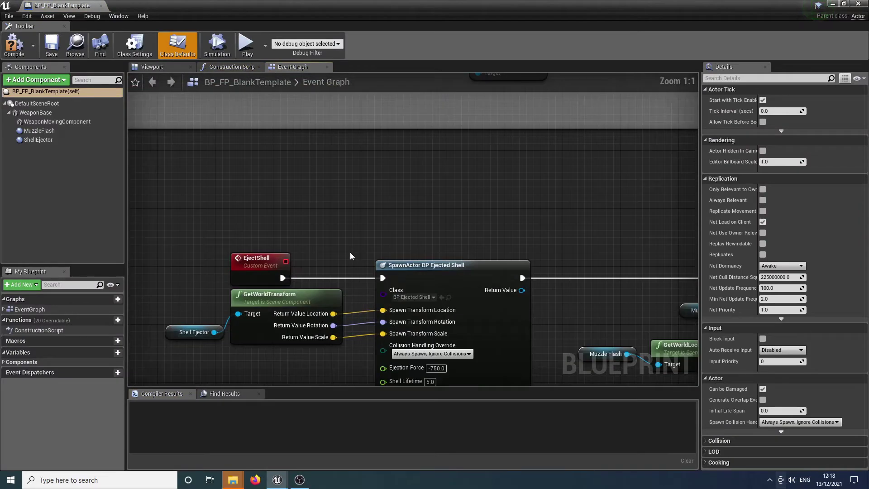
- Select the EjectShell node chain in BP_FP_BlankTemplate, compile the blueprint and close its editor
{"action": "scroll", "coordinate": [349, 256], "scroll_direction": "down", "scroll_amount": 4}
{"action": "left_click_drag", "start_coordinate": [264, 251], "coordinate": [634, 276]}
{"action": "key", "text": "f"}
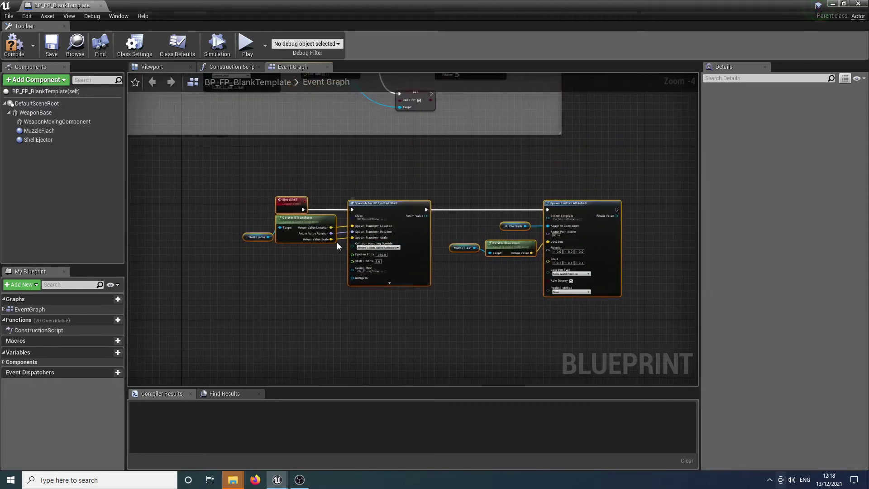
{"action": "right_click_drag", "start_coordinate": [337, 242], "coordinate": [473, 262]}
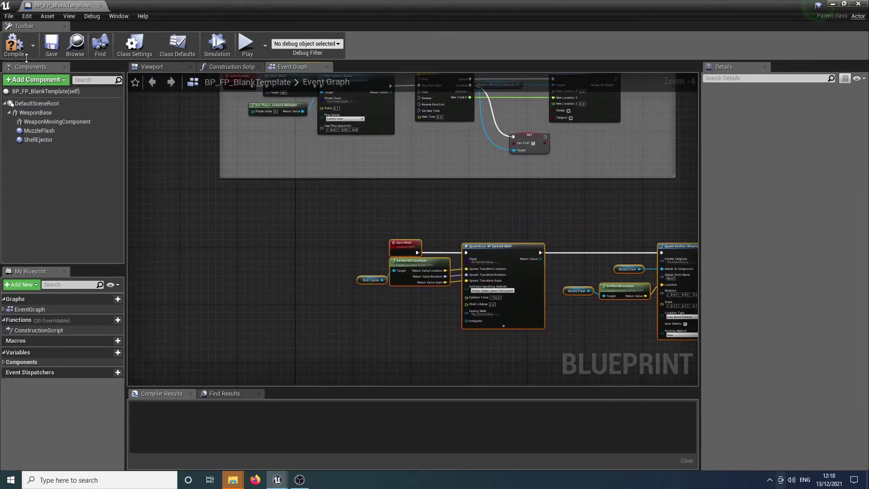
{"action": "left_click", "coordinate": [14, 45]}
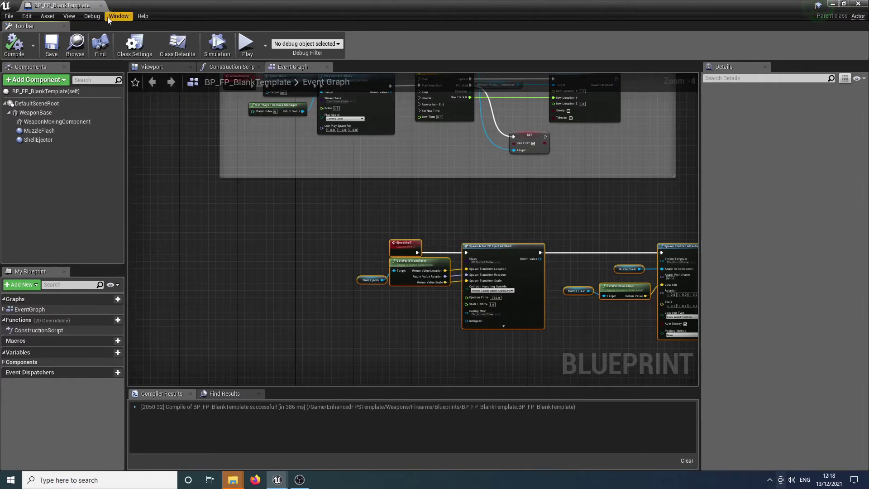
{"action": "left_click", "coordinate": [101, 6]}
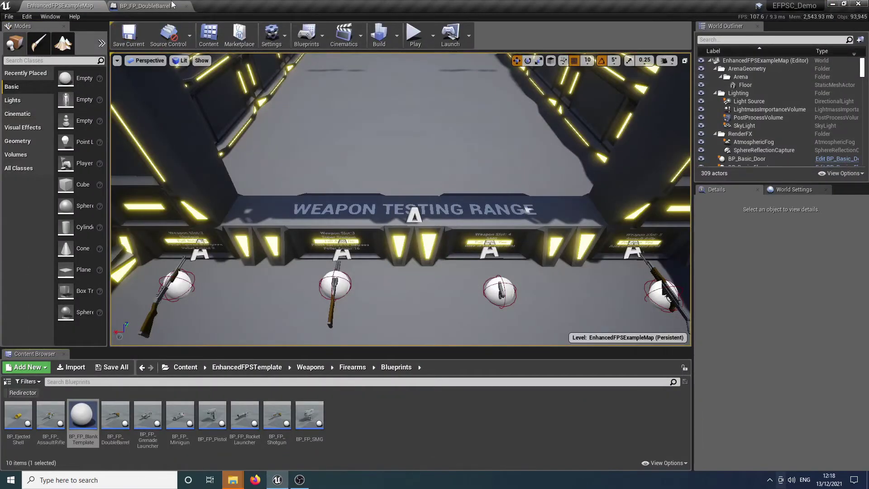
- Duplicate the BP_FP_DoubleBarrel blueprint, name the copy BP_FP_SKM_DblBarrel and open it
{"action": "left_click", "coordinate": [111, 413]}
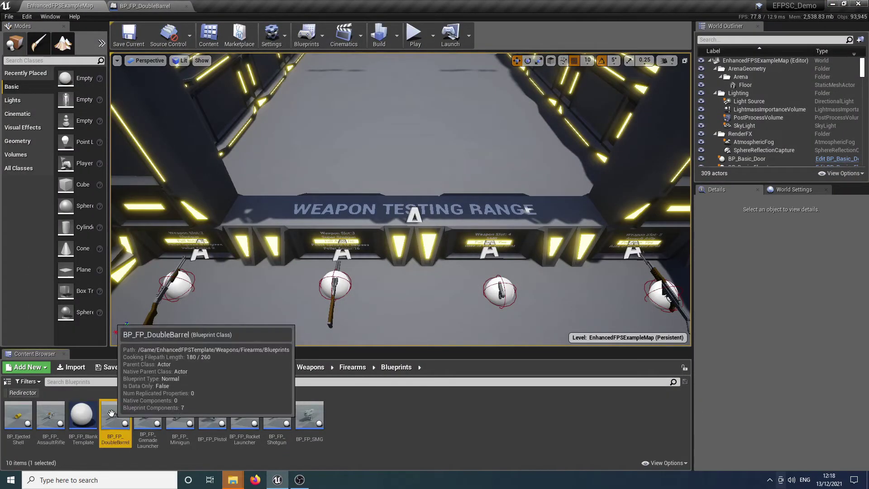
{"action": "right_click", "coordinate": [111, 412]}
{"action": "left_click", "coordinate": [135, 251]}
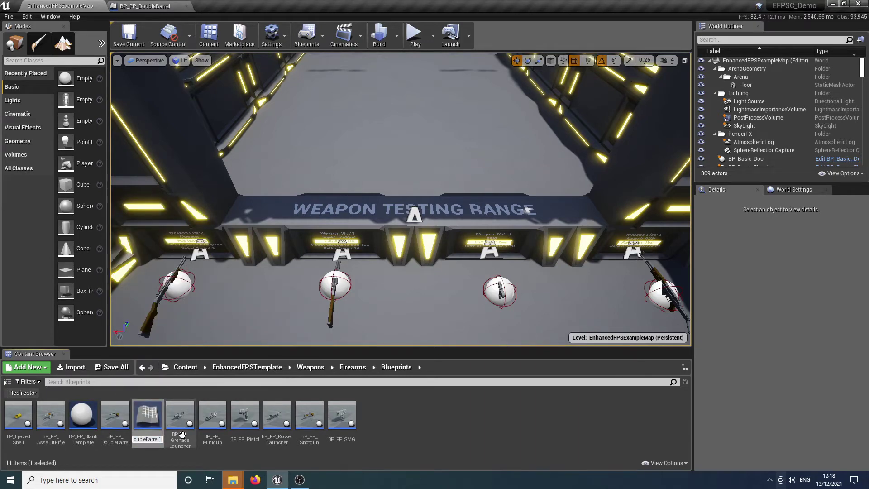
{"action": "key", "text": "BackSpace"}
{"action": "key", "text": "BackSpace"}
{"action": "key", "text": "BackSpace"}
{"action": "key", "text": "BackSpace"}
{"action": "key", "text": "BackSpace"}
{"action": "key", "text": "BackSpace"}
{"action": "key", "text": "Return"}
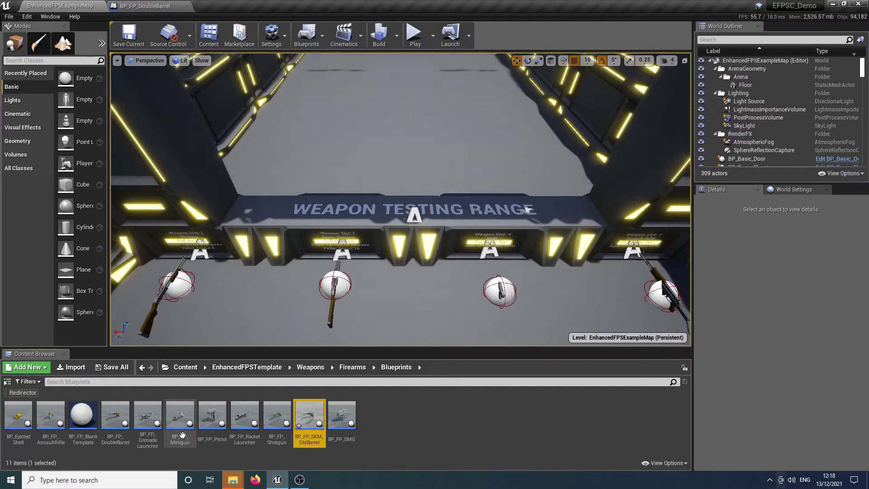
{"action": "double_click", "coordinate": [312, 421]}
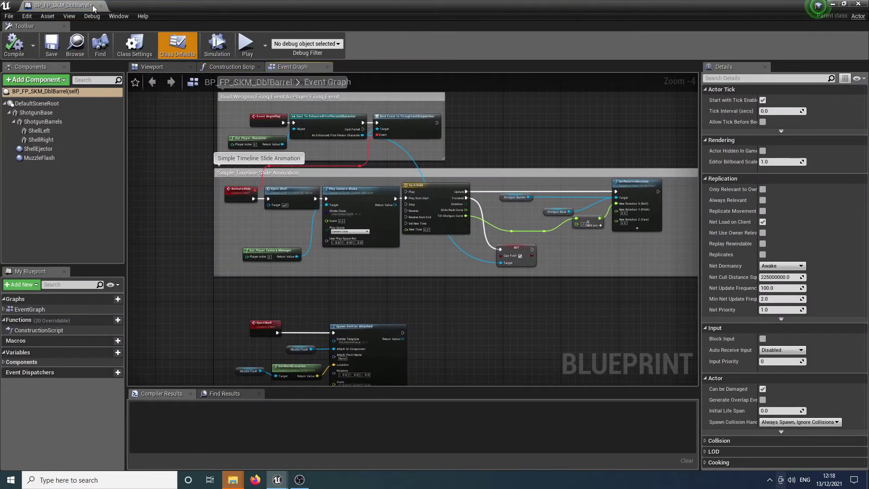
- Dock the BP_FP_SKM_DblBarrel editor in the main window, close BP_FP_DoubleBarrel and view the EjectShell event
{"action": "left_click_drag", "start_coordinate": [94, 8], "coordinate": [240, 11]}
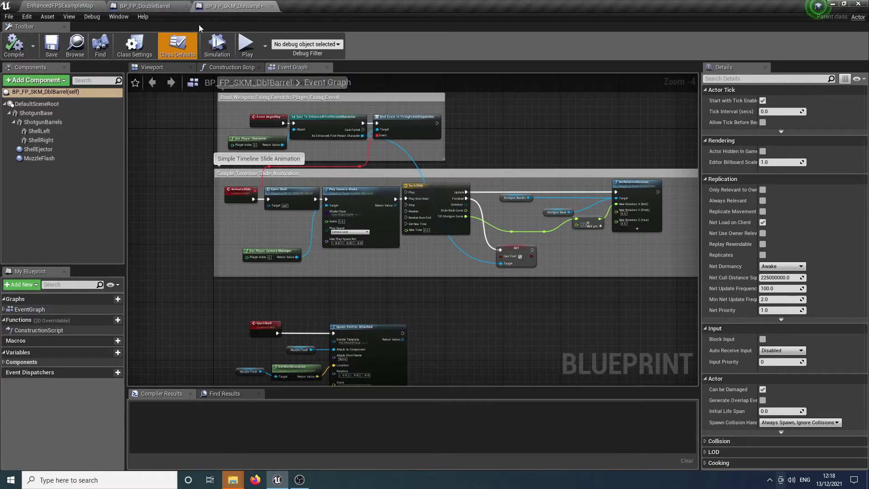
{"action": "left_click", "coordinate": [185, 6]}
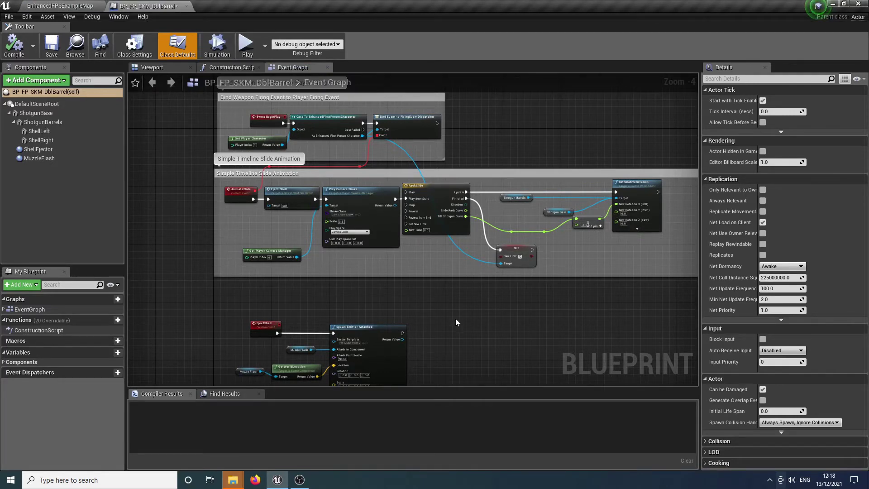
{"action": "right_click_drag", "start_coordinate": [456, 322], "coordinate": [477, 235]}
{"action": "scroll", "coordinate": [335, 265], "scroll_direction": "up", "scroll_amount": 1}
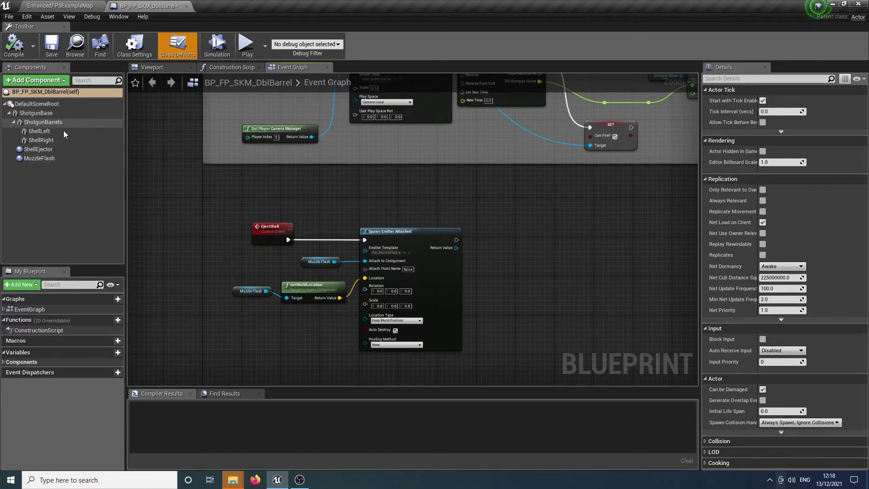
- Delete the SetRelativeRotation node and its shotgun component and addition nodes after the RackSlide timeline, and compile the blueprint
{"action": "left_click", "coordinate": [55, 140]}
{"action": "right_click_drag", "start_coordinate": [401, 172], "coordinate": [348, 223]}
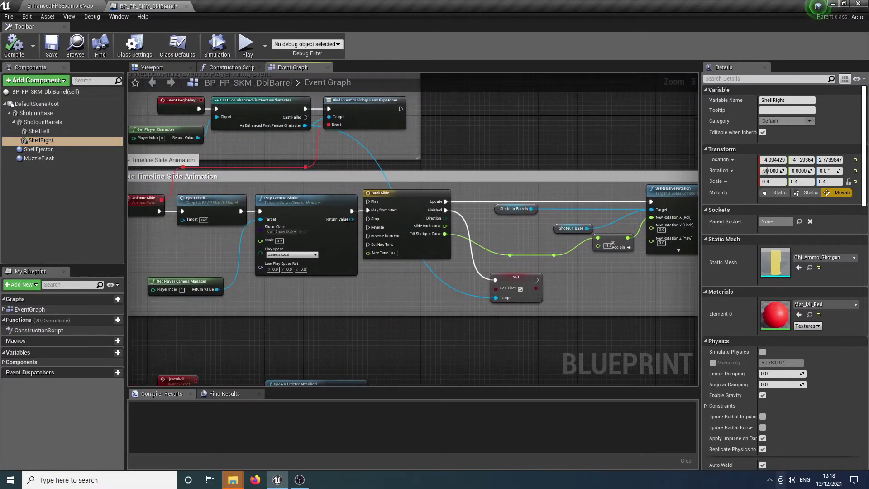
{"action": "right_click_drag", "start_coordinate": [560, 203], "coordinate": [495, 208]}
{"action": "left_click_drag", "start_coordinate": [627, 304], "coordinate": [346, 224]}
{"action": "left_click_drag", "start_coordinate": [628, 267], "coordinate": [437, 283]}
{"action": "left_click_drag", "start_coordinate": [650, 279], "coordinate": [503, 214]}
{"action": "left_click_drag", "start_coordinate": [424, 195], "coordinate": [614, 273]}
{"action": "key", "text": "Delete"}
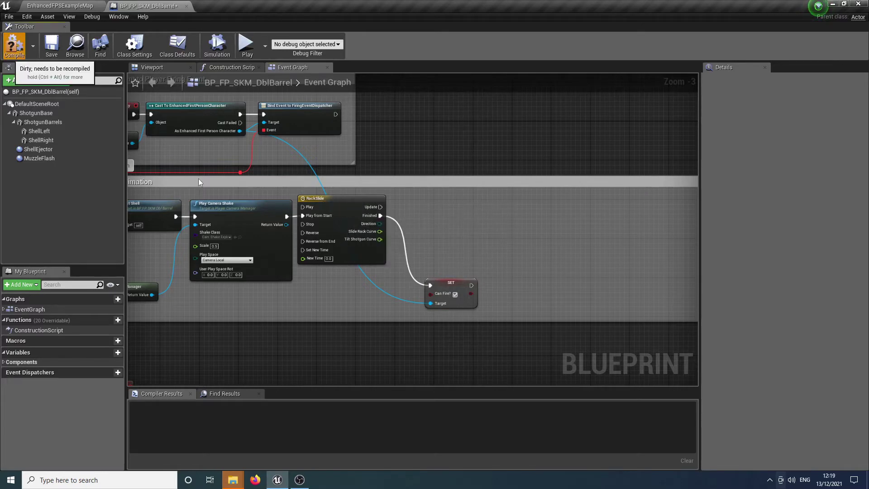
{"action": "left_click", "coordinate": [12, 43]}
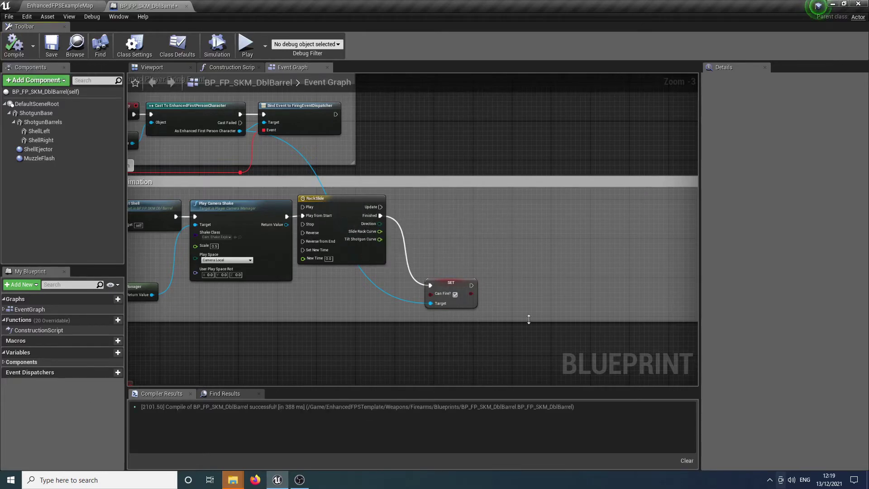
- Examine the RackSlide timeline's curves and the remaining Simple Timeline Slide Animation nodes in the Event Graph
{"action": "double_click", "coordinate": [343, 217]}
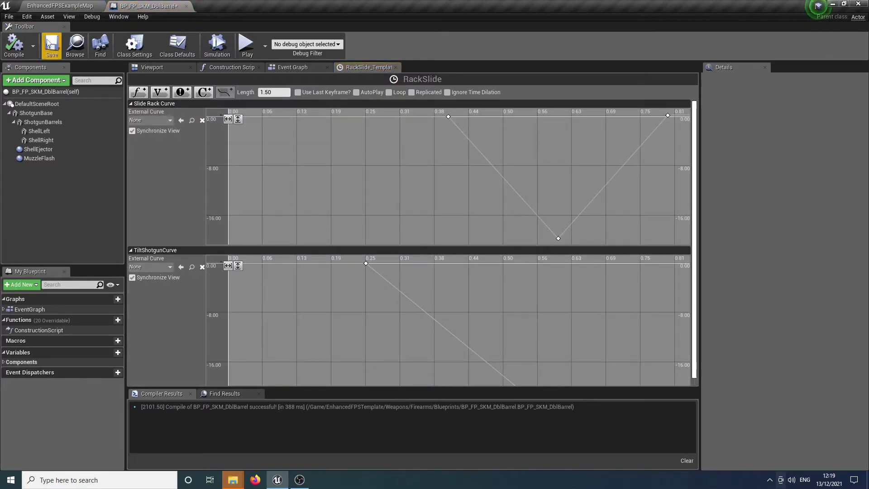
{"action": "left_click", "coordinate": [68, 10]}
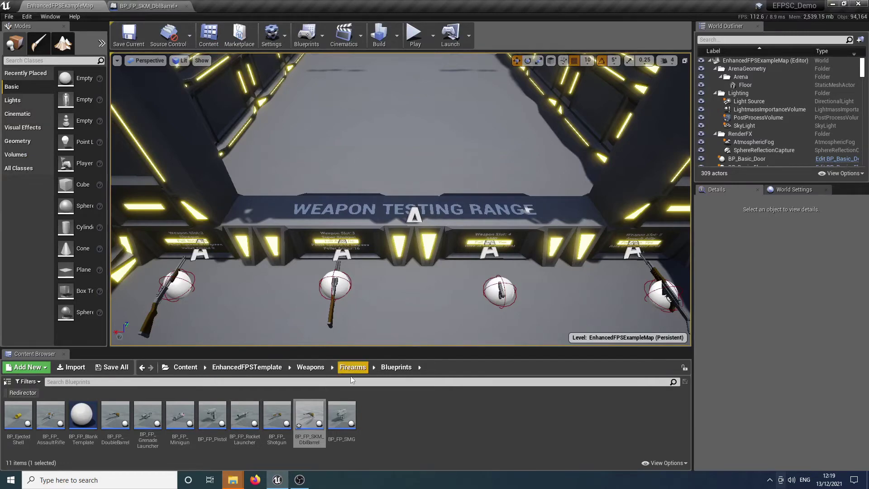
{"action": "left_click", "coordinate": [165, 7]}
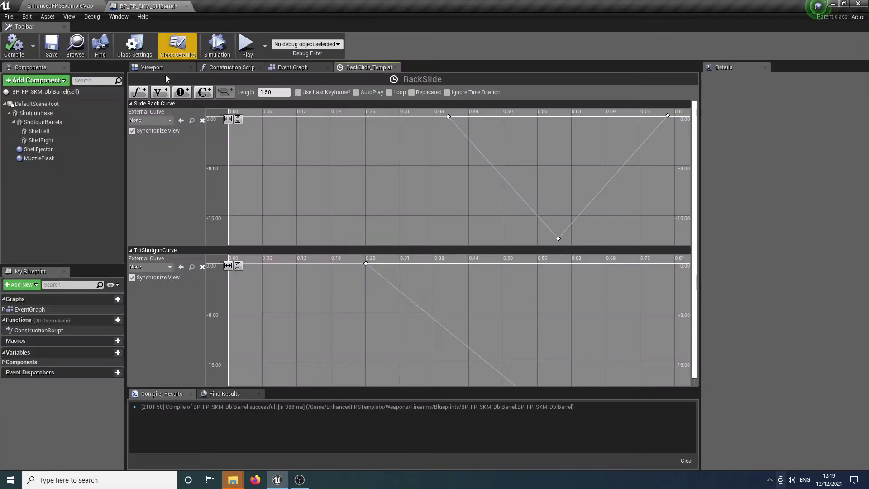
{"action": "left_click", "coordinate": [168, 67]}
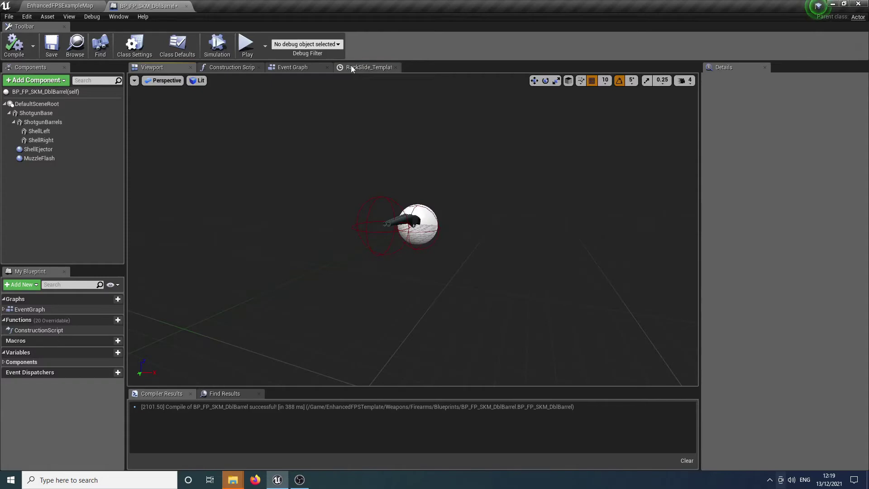
{"action": "left_click", "coordinate": [293, 67]}
{"action": "right_click_drag", "start_coordinate": [409, 139], "coordinate": [572, 167]}
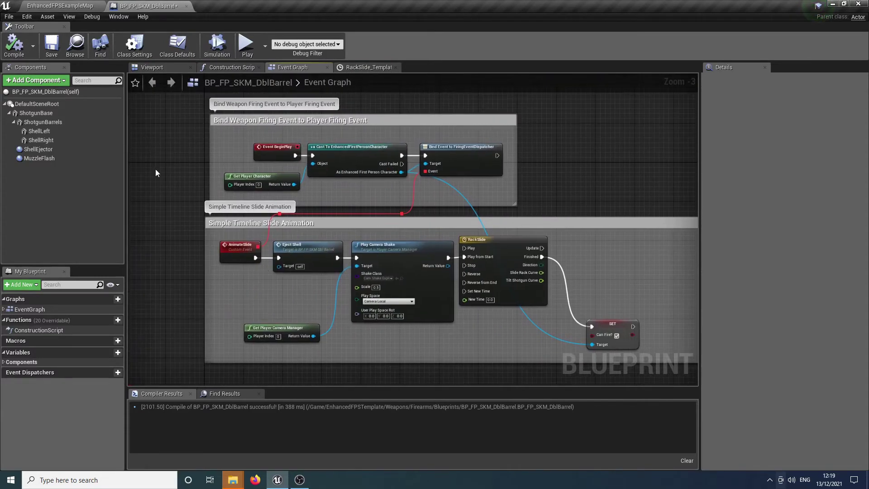
- Delete the ShellLeft, ShellRight and ShotgunBarrels components from BP_FP_SKM_DblBarrel
{"action": "left_click", "coordinate": [165, 66]}
{"action": "left_click", "coordinate": [51, 140]}
{"action": "key", "text": "Delete"}
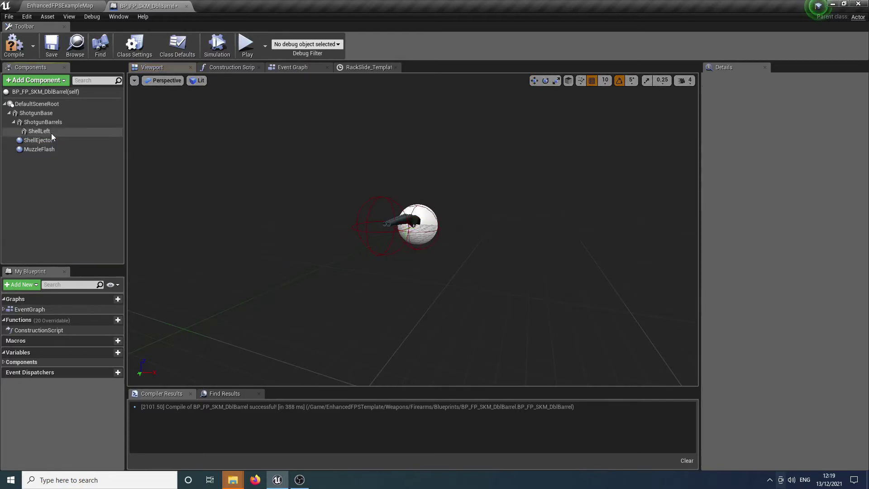
{"action": "left_click", "coordinate": [52, 122]}
{"action": "key", "text": "Delete"}
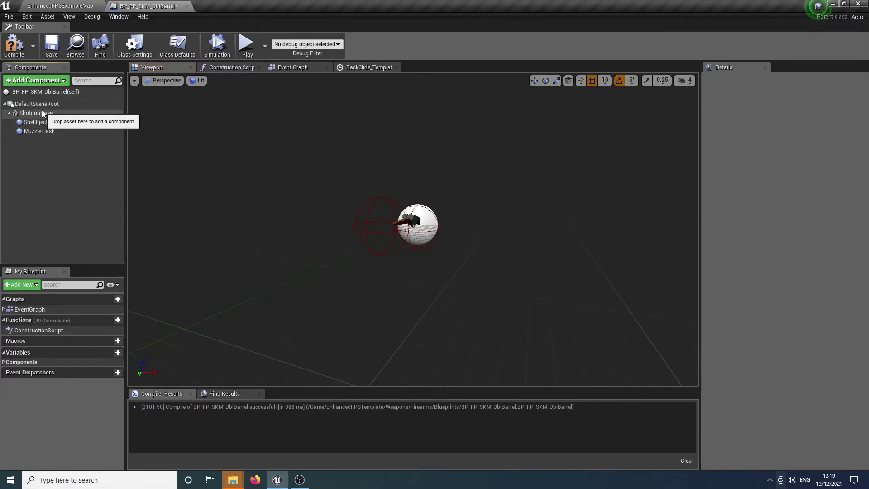
- Add a Skeletal Mesh component with its default name and attach it directly under DefaultSceneRoot
{"action": "left_click", "coordinate": [43, 113]}
{"action": "right_click", "coordinate": [43, 114]}
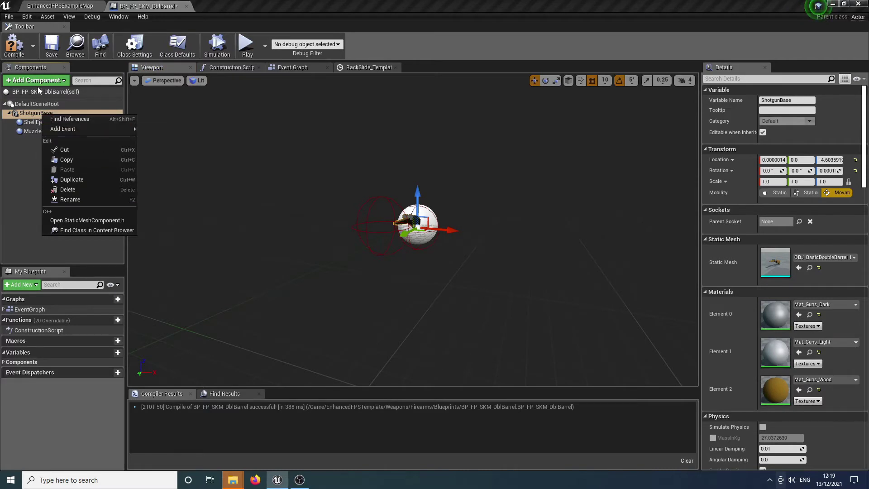
{"action": "left_click", "coordinate": [37, 80]}
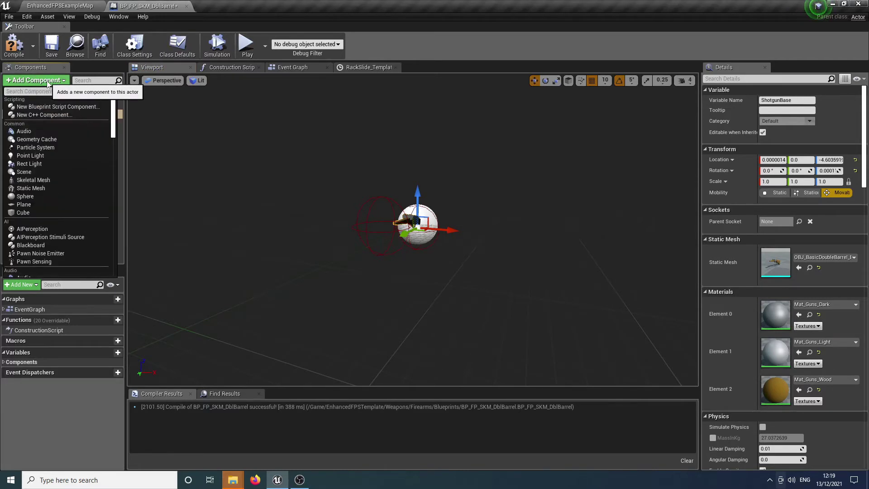
{"action": "scroll", "coordinate": [84, 140], "scroll_direction": "down", "scroll_amount": 2}
{"action": "left_click", "coordinate": [83, 140]}
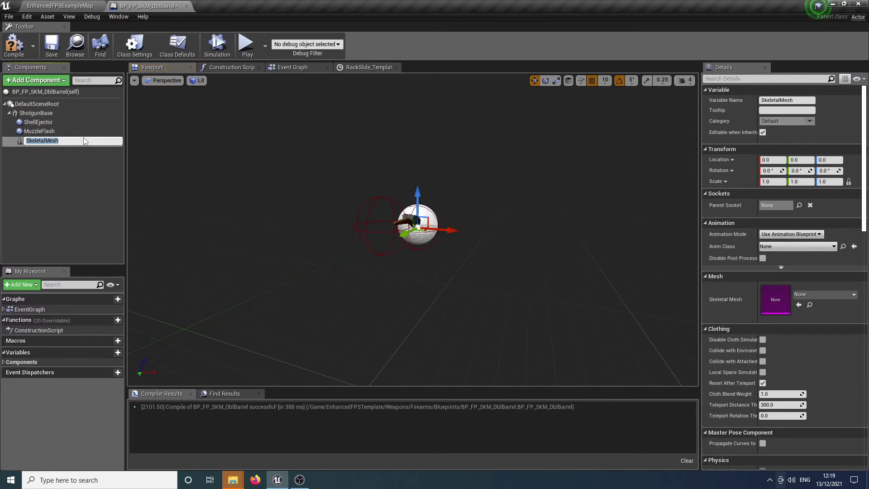
{"action": "left_click", "coordinate": [69, 156]}
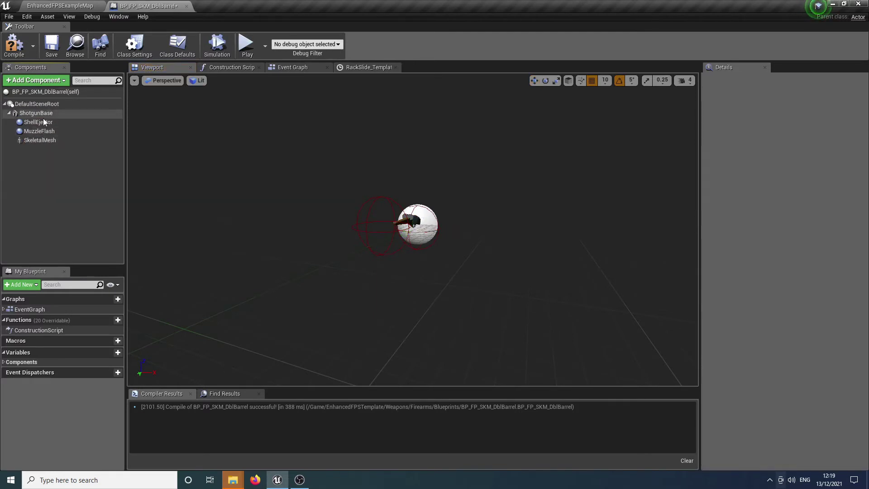
{"action": "left_click_drag", "start_coordinate": [45, 142], "coordinate": [48, 106]}
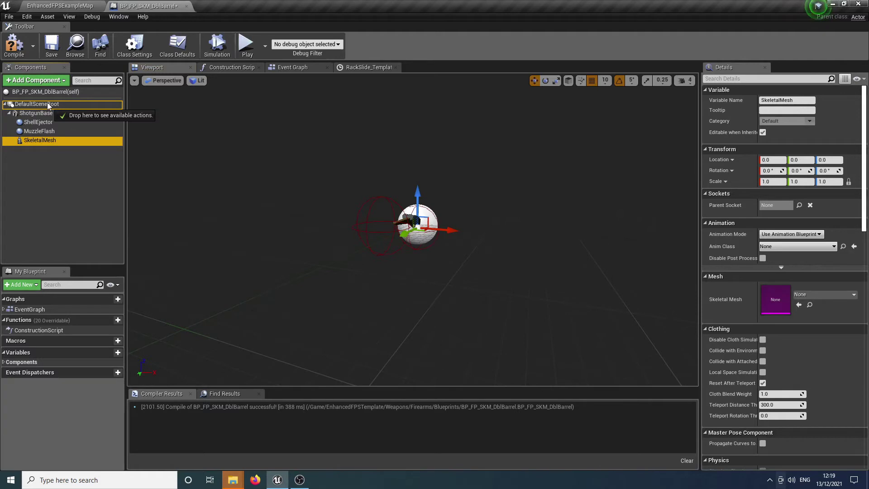
{"action": "left_click_drag", "start_coordinate": [47, 105], "coordinate": [48, 105]}
{"action": "left_click", "coordinate": [62, 121]}
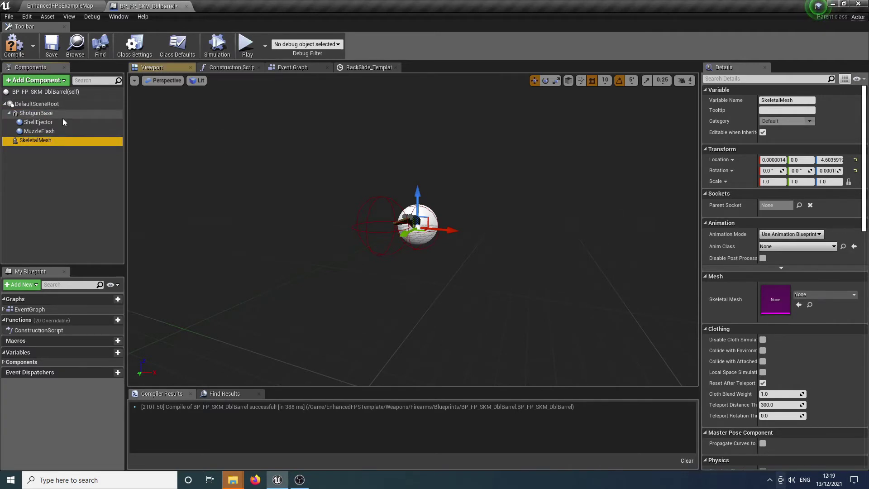
- Move MuzzleFlash and ShellEjector under the SkeletalMesh component and delete the ShotgunBase component
{"action": "left_click", "coordinate": [42, 113]}
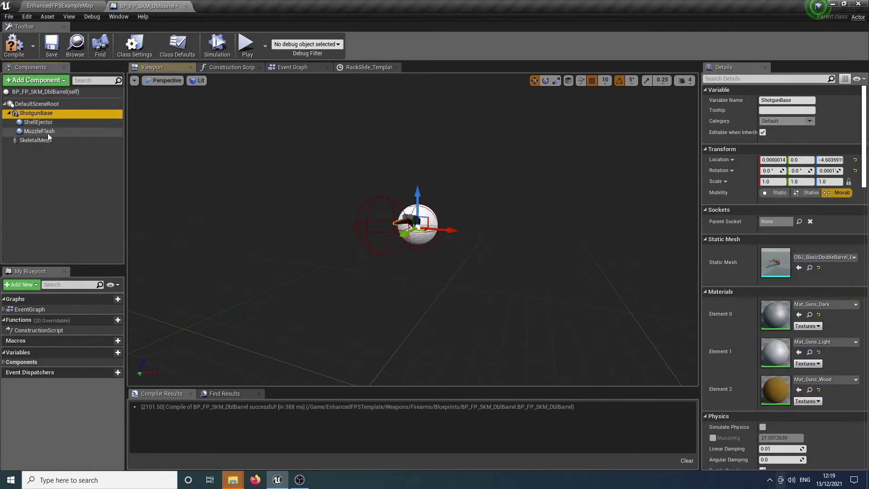
{"action": "left_click_drag", "start_coordinate": [48, 131], "coordinate": [45, 134]}
{"action": "left_click", "coordinate": [36, 113]}
{"action": "key", "text": "Delete"}
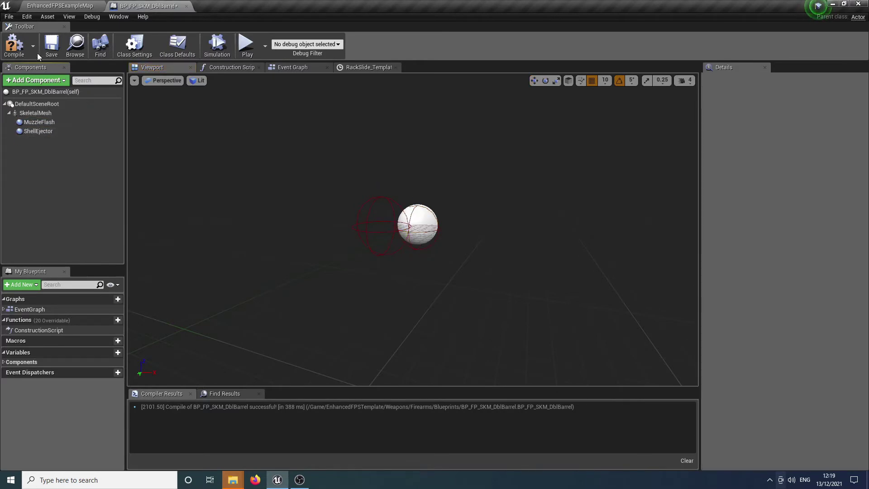
- Assign SKM_DblBarrel as the SkeletalMesh component's mesh and scale it uniformly to 0.5
{"action": "left_click", "coordinate": [35, 113]}
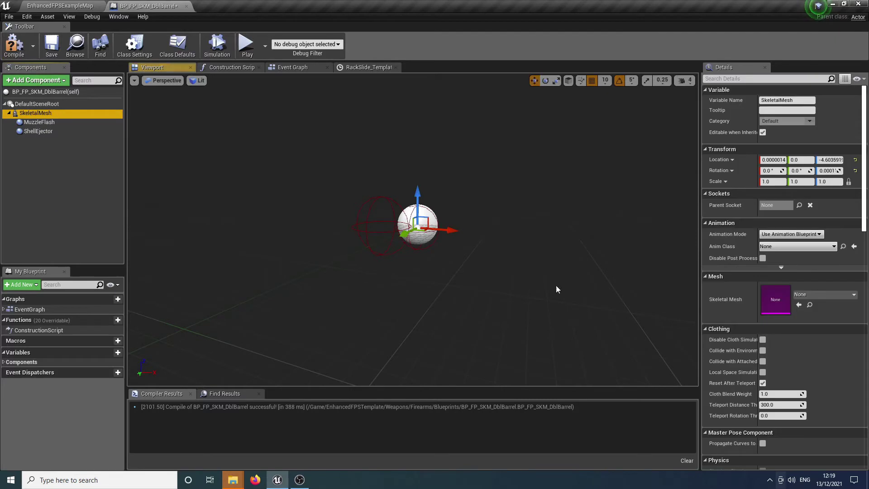
{"action": "left_click", "coordinate": [813, 300]}
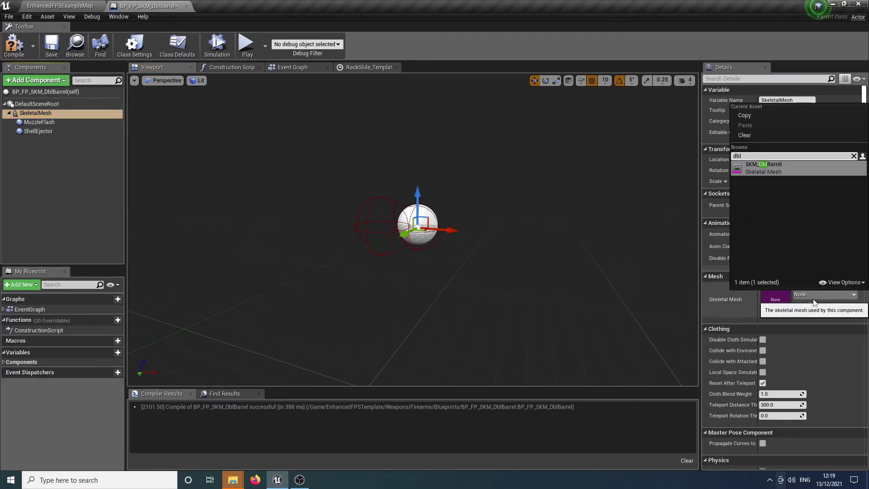
{"action": "key", "text": "Return"}
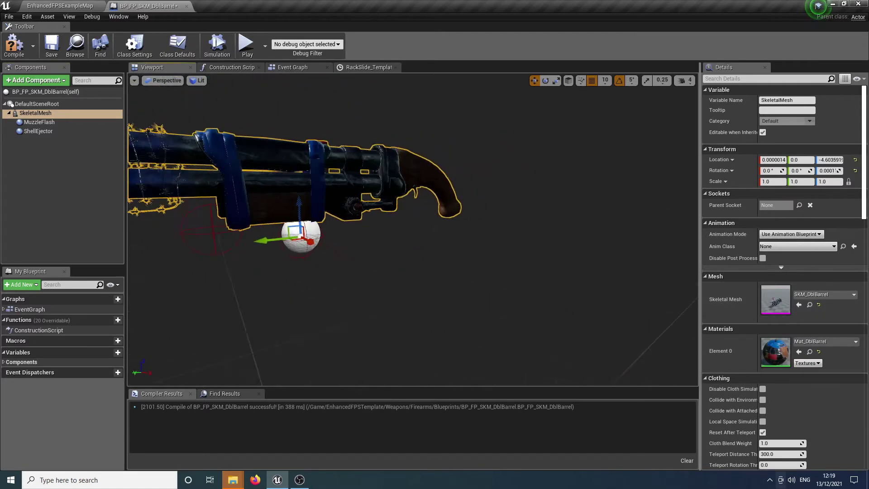
{"action": "key", "text": "f"}
{"action": "left_click", "coordinate": [823, 180]}
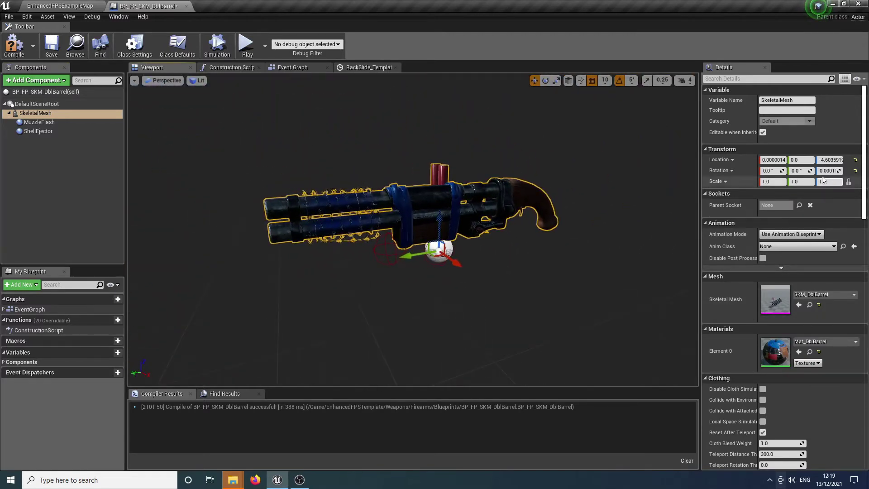
{"action": "key", "text": "Return"}
{"action": "type", "text": "0.5"}
{"action": "key", "text": "Return"}
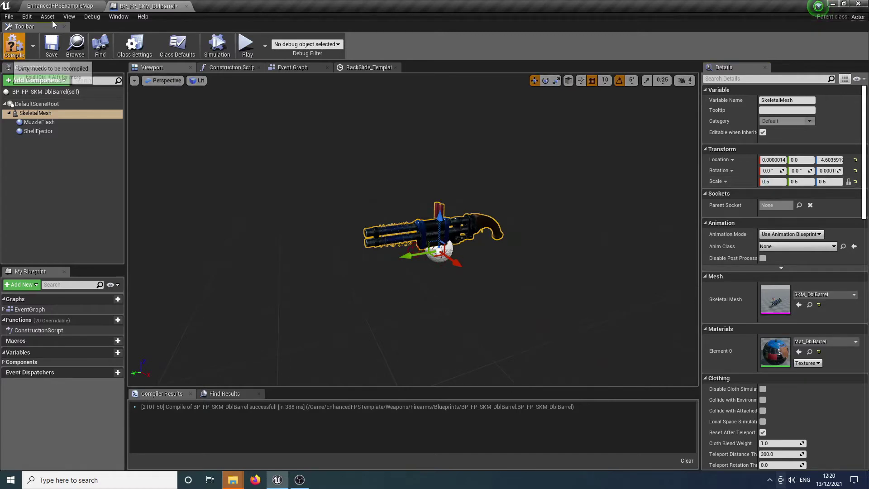
- Place BP_FP_SKM_DblBarrel in the level near the Weapon Slot 3 shotgun to compare their sizes
{"action": "left_click", "coordinate": [60, 6]}
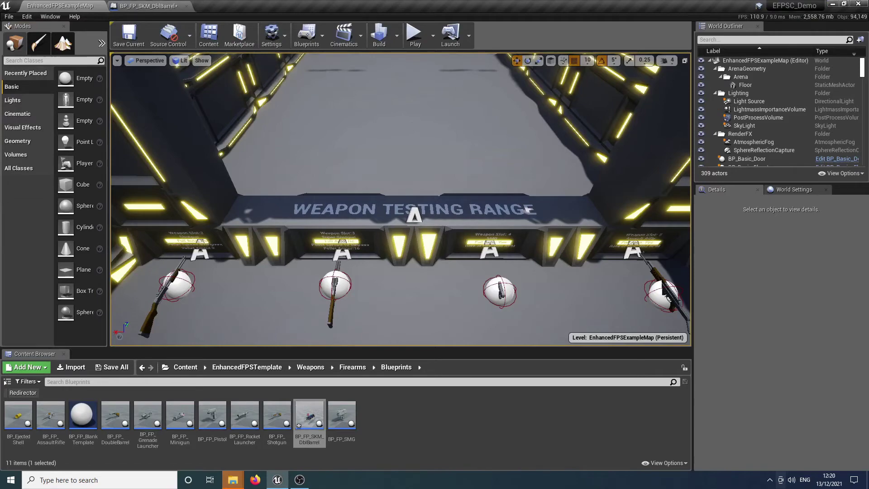
{"action": "scroll", "coordinate": [400, 204], "scroll_direction": "up", "scroll_amount": 5}
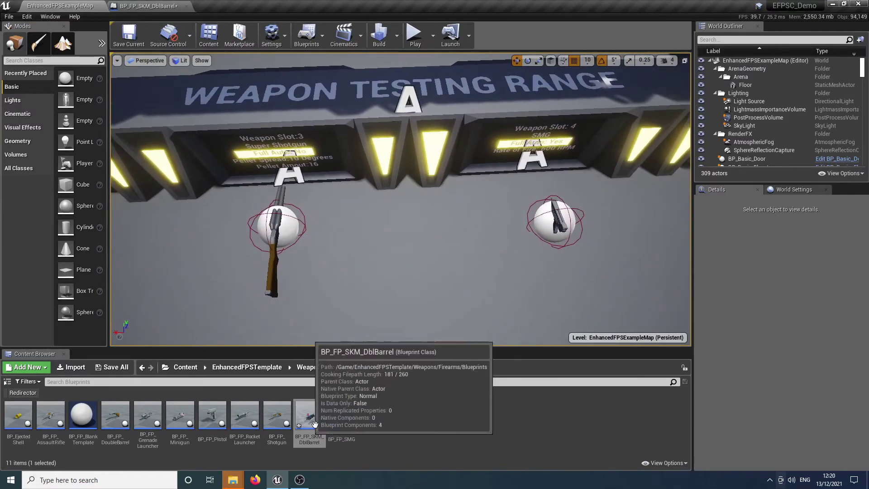
{"action": "left_click_drag", "start_coordinate": [315, 424], "coordinate": [345, 270]}
- Set the SkeletalMesh component's uniform scale to 0.25 in BP_FP_SKM_DblBarrel and compile the blueprint
{"action": "left_click", "coordinate": [150, 6]}
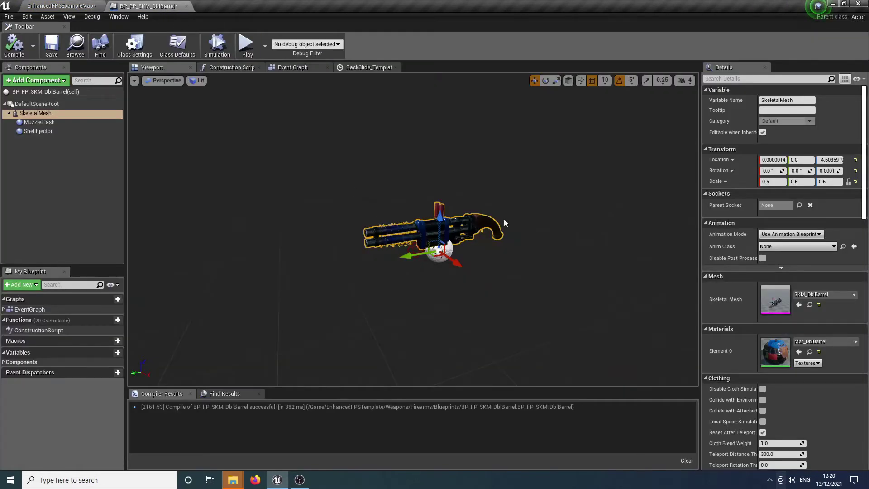
{"action": "left_click", "coordinate": [781, 180]}
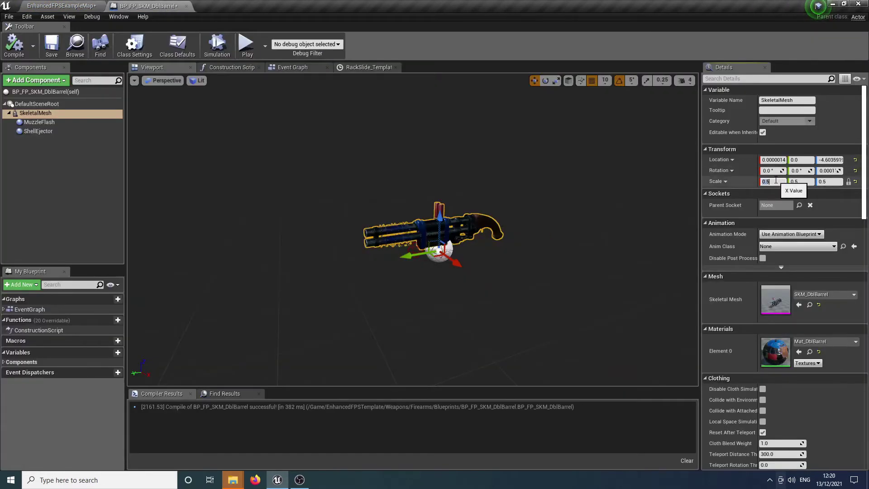
{"action": "type", "text": ".25"}
{"action": "key", "text": "Return"}
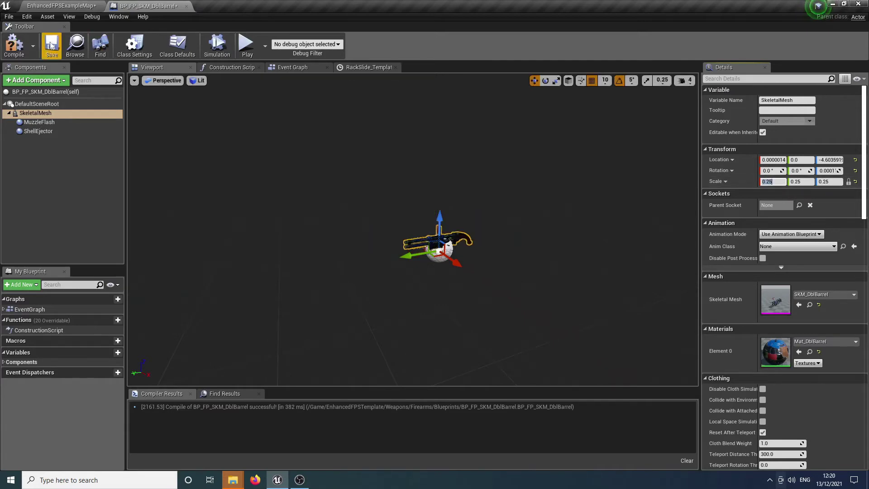
{"action": "left_click", "coordinate": [11, 49]}
- Compare the rescaled BP_FP_SKM_DblBarrel with the Super Shotgun by placing it in the level, and delete the test copy
{"action": "left_click", "coordinate": [61, 5]}
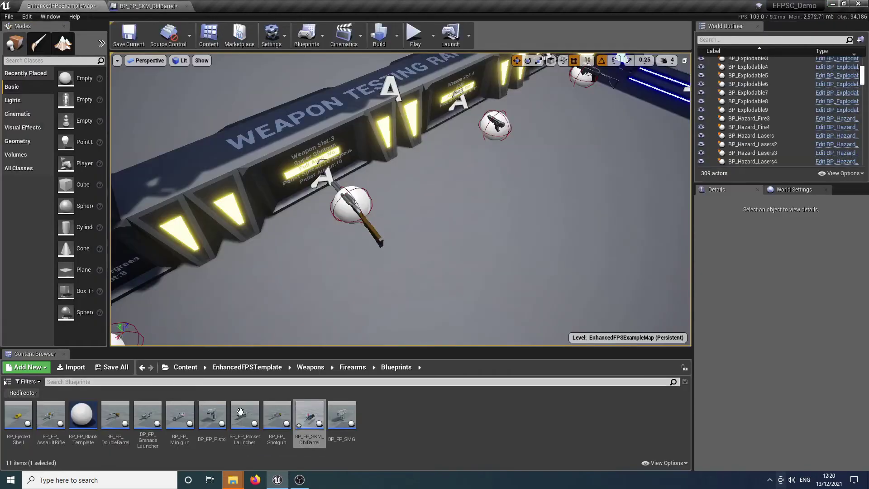
{"action": "left_click_drag", "start_coordinate": [315, 431], "coordinate": [312, 232]}
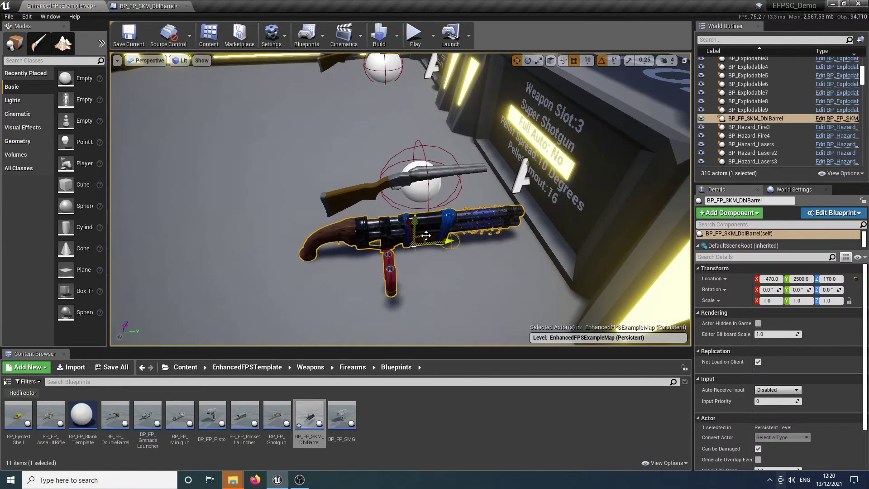
{"action": "key", "text": "Delete"}
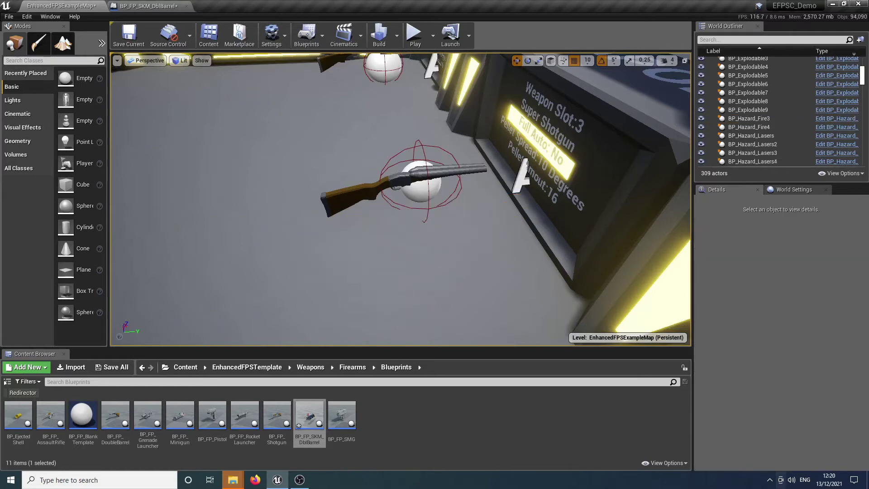
{"action": "left_click_drag", "start_coordinate": [417, 222], "coordinate": [468, 255], "text": "alt"}
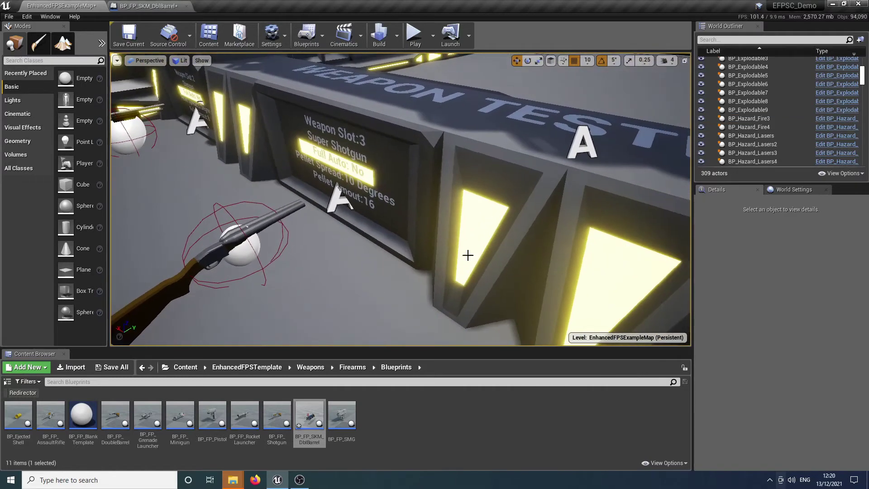
- Examine the RackSlide timeline and the Simple Timeline Slide Animation nodes in the Event Graph of BP_FP_SKM_DblBarrel
{"action": "left_click", "coordinate": [150, 6]}
{"action": "left_click", "coordinate": [362, 68]}
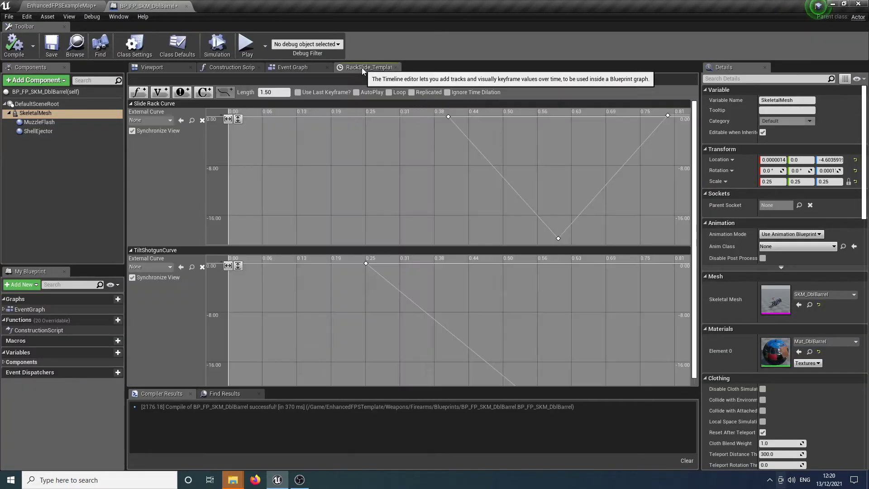
{"action": "left_click", "coordinate": [303, 68]}
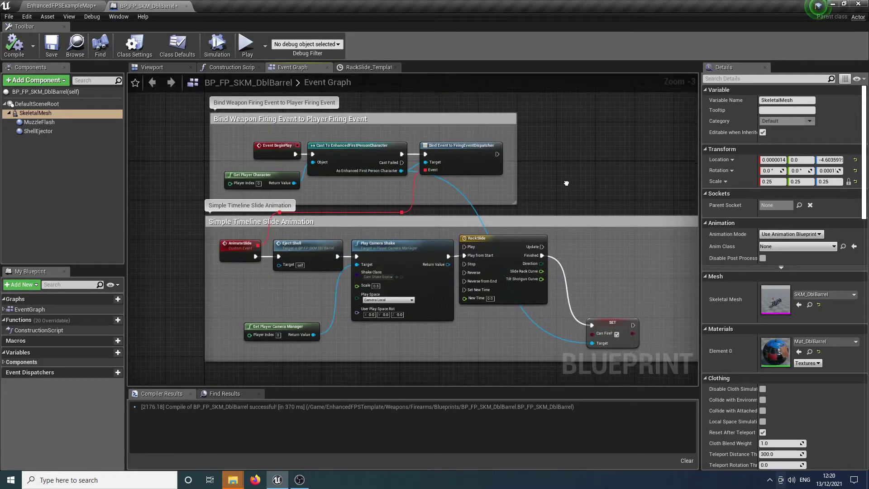
{"action": "right_click_drag", "start_coordinate": [240, 237], "coordinate": [236, 175]}
{"action": "right_click_drag", "start_coordinate": [300, 241], "coordinate": [264, 221]}
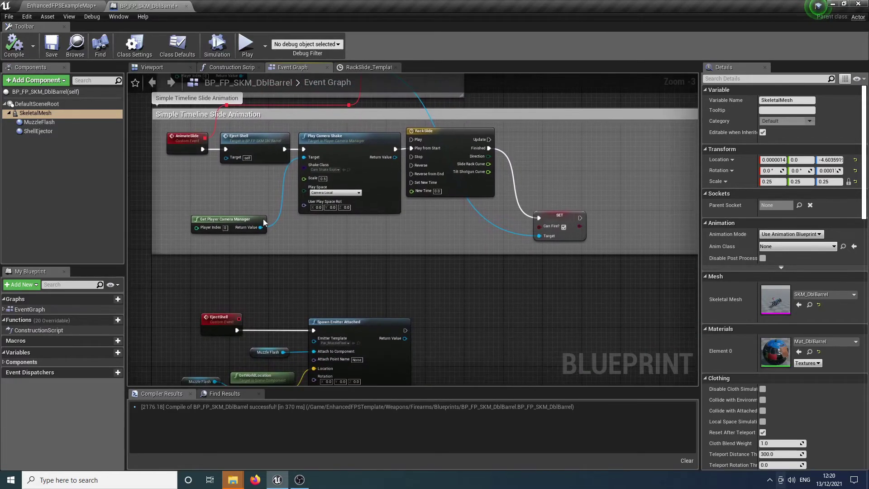
{"action": "right_click_drag", "start_coordinate": [306, 321], "coordinate": [243, 334]}
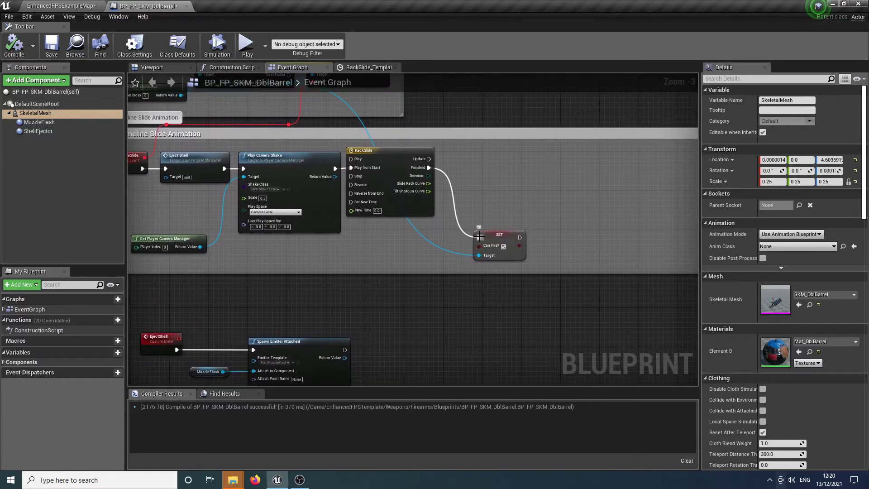
{"action": "right_click_drag", "start_coordinate": [448, 218], "coordinate": [445, 258]}
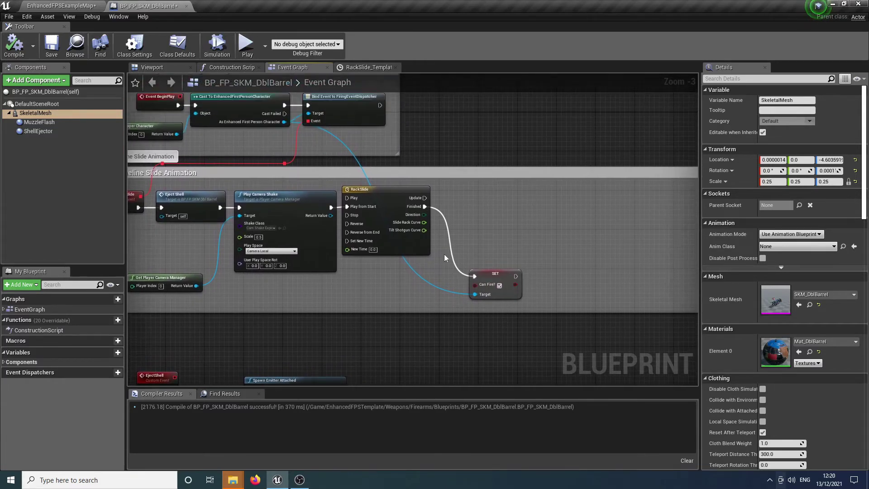
{"action": "right_click_drag", "start_coordinate": [506, 245], "coordinate": [453, 239]}
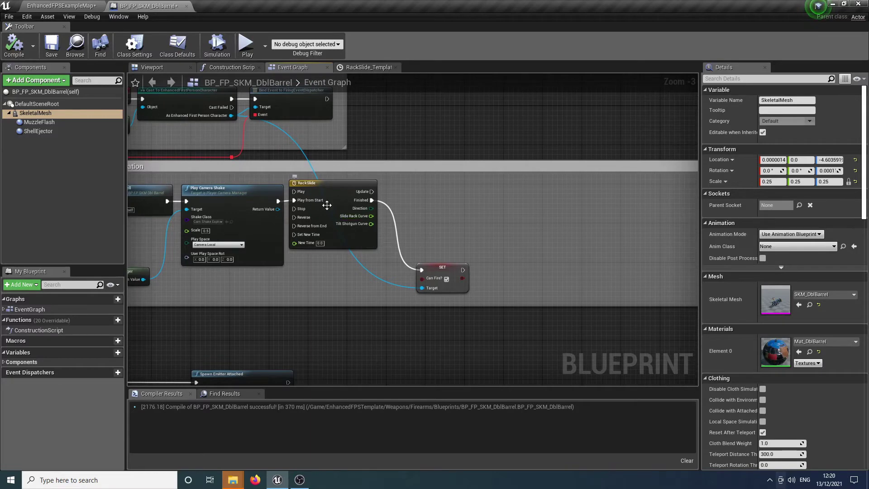
{"action": "right_click_drag", "start_coordinate": [469, 260], "coordinate": [501, 259]}
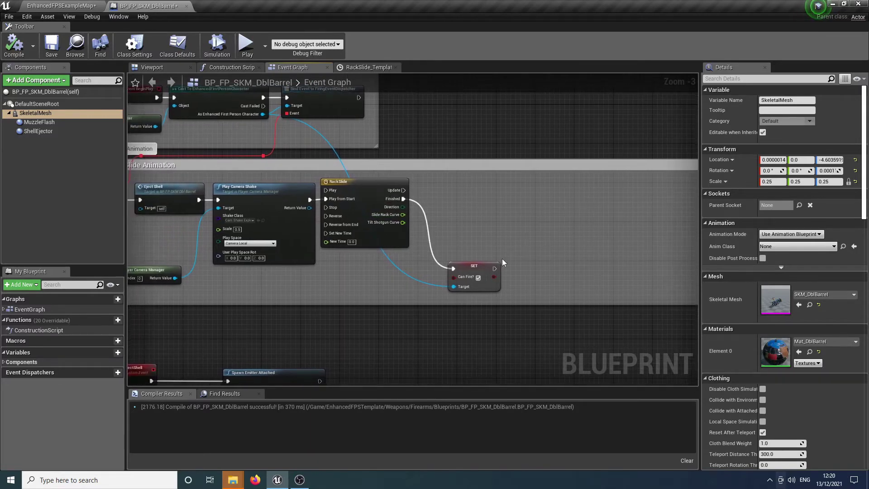
- Move the RackSlide timeline and SET Can Fire nodes away from Play Camera Shake to make room between them
{"action": "left_click", "coordinate": [379, 196]}
{"action": "left_click", "coordinate": [436, 183]}
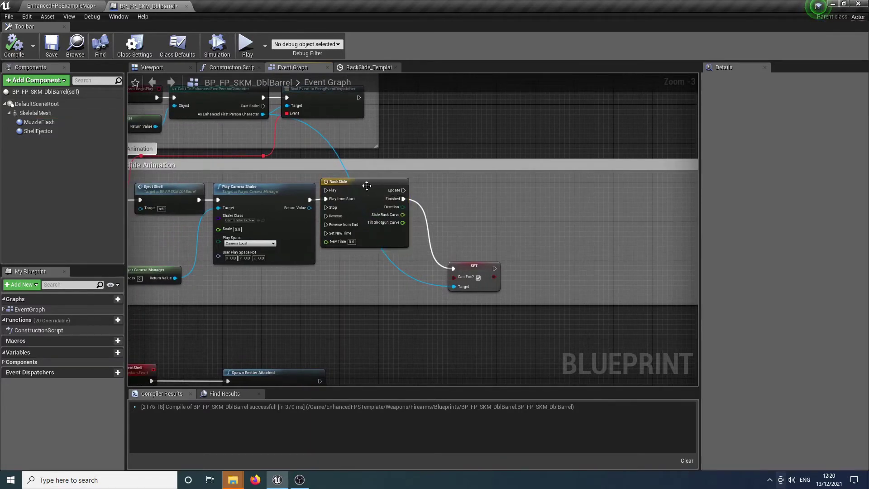
{"action": "left_click_drag", "start_coordinate": [346, 277], "coordinate": [512, 228]}
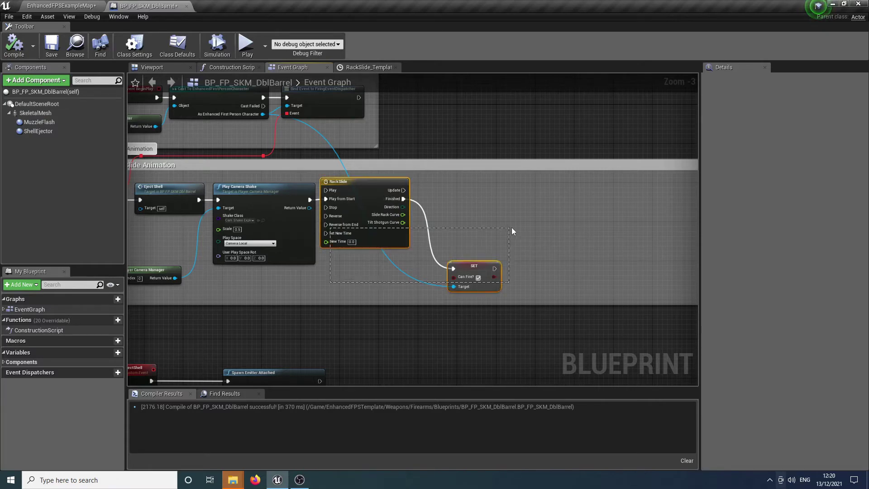
{"action": "left_click_drag", "start_coordinate": [379, 186], "coordinate": [569, 184]}
{"action": "left_click", "coordinate": [413, 227]}
{"action": "right_click_drag", "start_coordinate": [413, 227], "coordinate": [415, 251]}
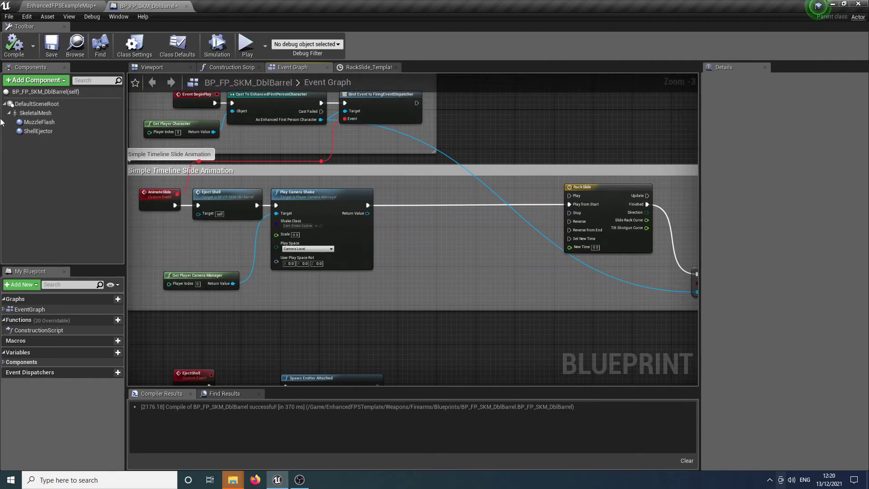
- Add a Play Animation node targeting the SkeletalMesh component and wire it between Play Camera Shake and RackSlide
{"action": "left_click", "coordinate": [45, 113]}
{"action": "left_click_drag", "start_coordinate": [410, 278], "coordinate": [464, 243]}
{"action": "type", "text": "play animation"}
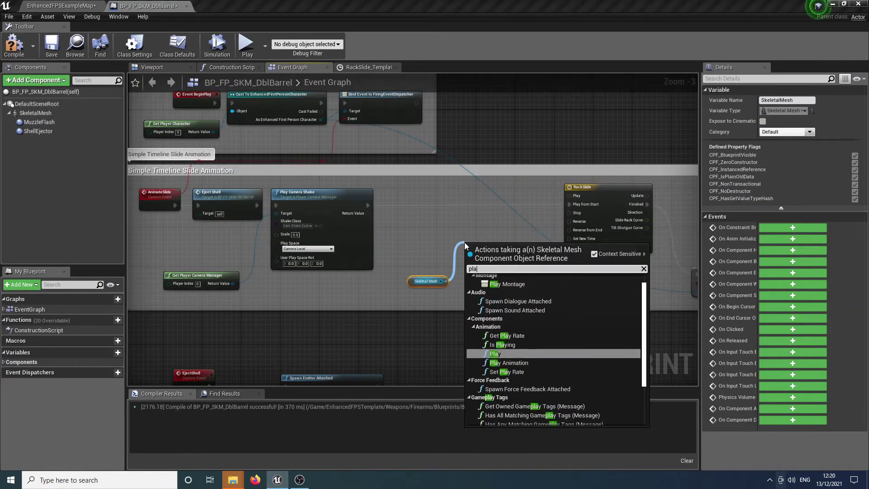
{"action": "key", "text": "Return"}
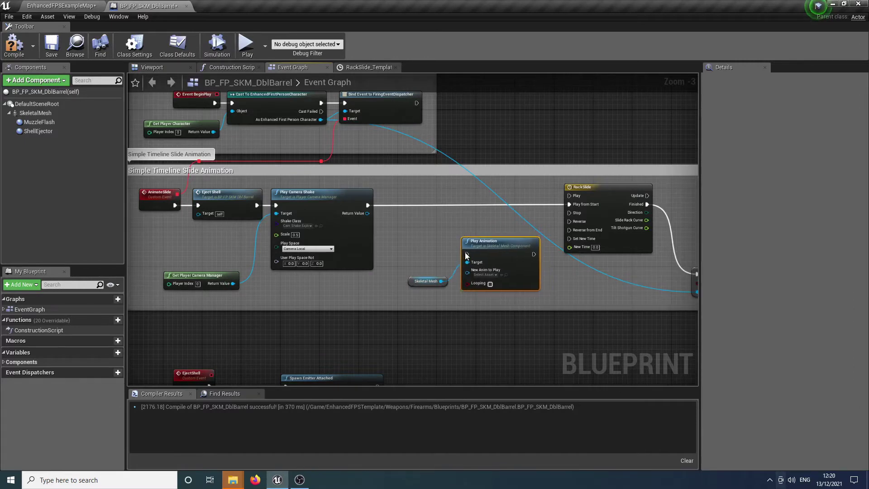
{"action": "left_click_drag", "start_coordinate": [472, 261], "coordinate": [369, 204]}
{"action": "left_click_drag", "start_coordinate": [517, 225], "coordinate": [482, 197]}
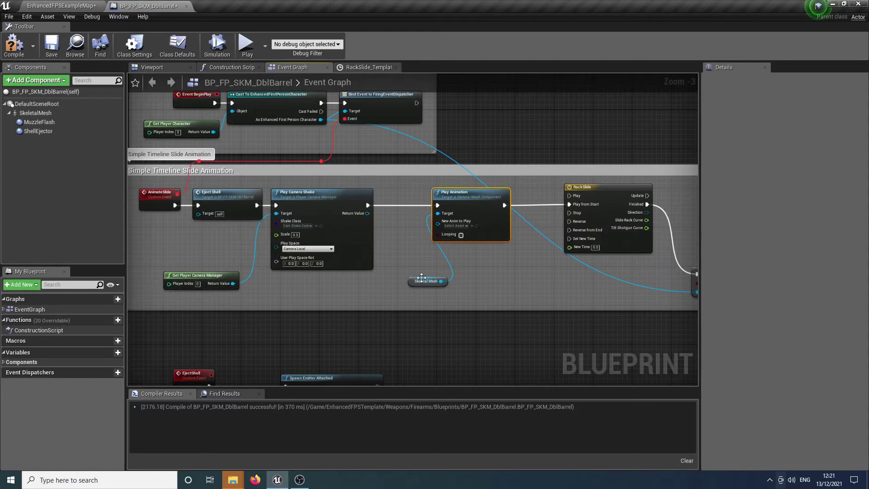
{"action": "left_click_drag", "start_coordinate": [422, 277], "coordinate": [401, 218]}
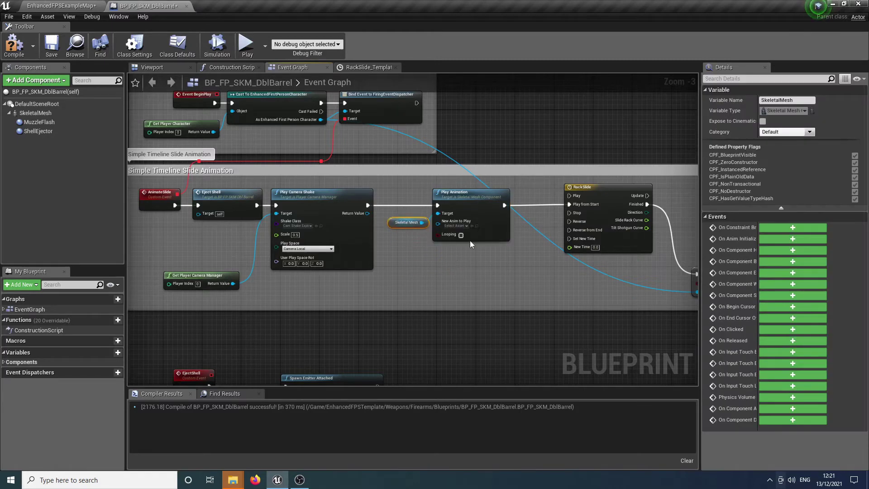
- Set the Play Animation node's New Anim to Play to SKM_DblBarrel_Anim and compile the blueprint
{"action": "left_click", "coordinate": [466, 226]}
{"action": "scroll", "coordinate": [532, 280], "scroll_direction": "down", "scroll_amount": 1}
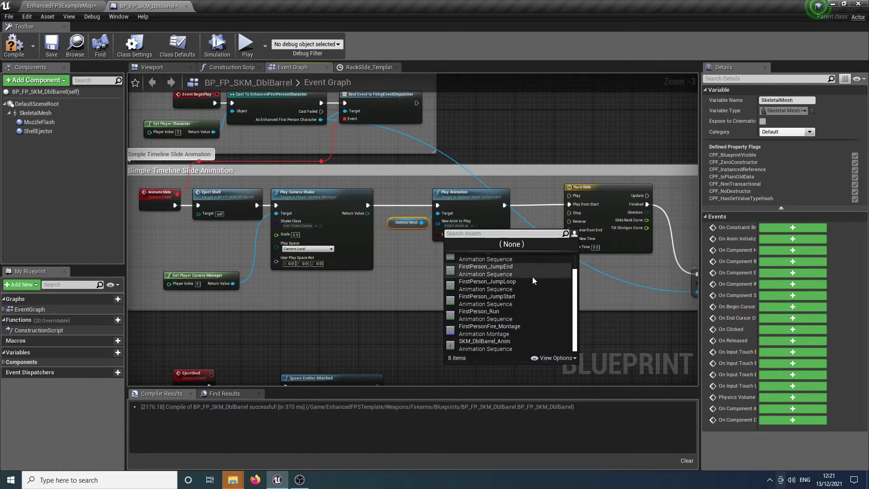
{"action": "left_click", "coordinate": [519, 346]}
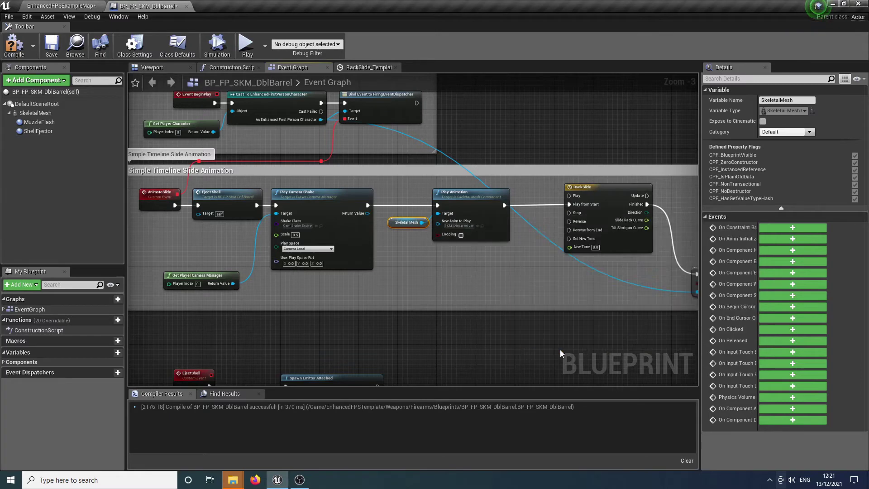
{"action": "left_click", "coordinate": [14, 45]}
{"action": "right_click_drag", "start_coordinate": [366, 298], "coordinate": [393, 242]}
- Place a BP_PickUp_Weapon from the Interactables PickUps folder on the level floor near the player start
{"action": "left_click", "coordinate": [64, 6]}
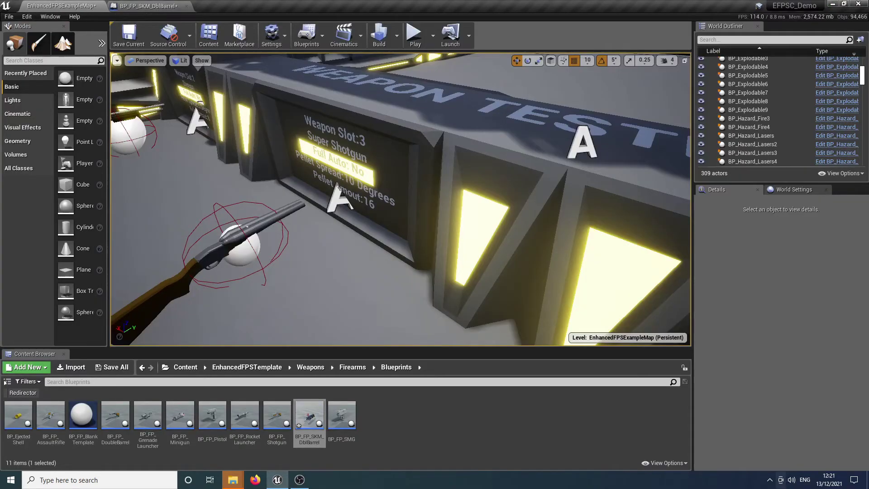
{"action": "right_click_drag", "start_coordinate": [344, 203], "coordinate": [326, 218]}
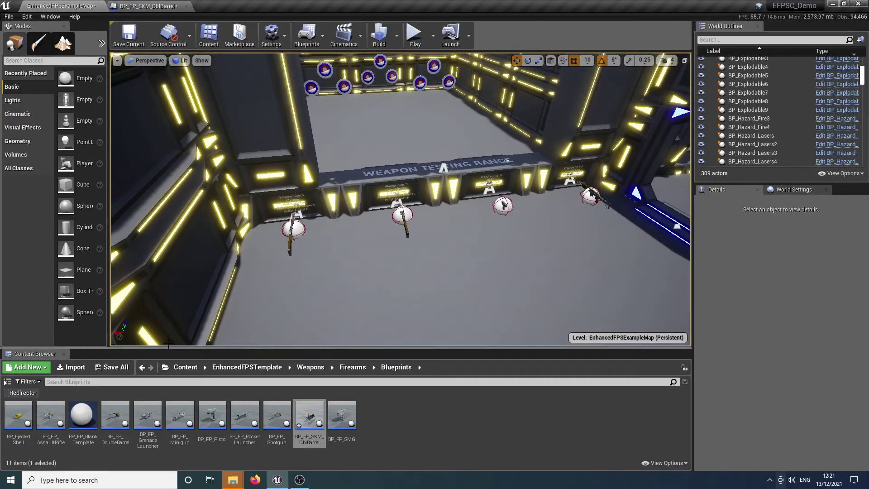
{"action": "right_click_drag", "start_coordinate": [168, 339], "coordinate": [284, 378]}
{"action": "left_click", "coordinate": [243, 369]}
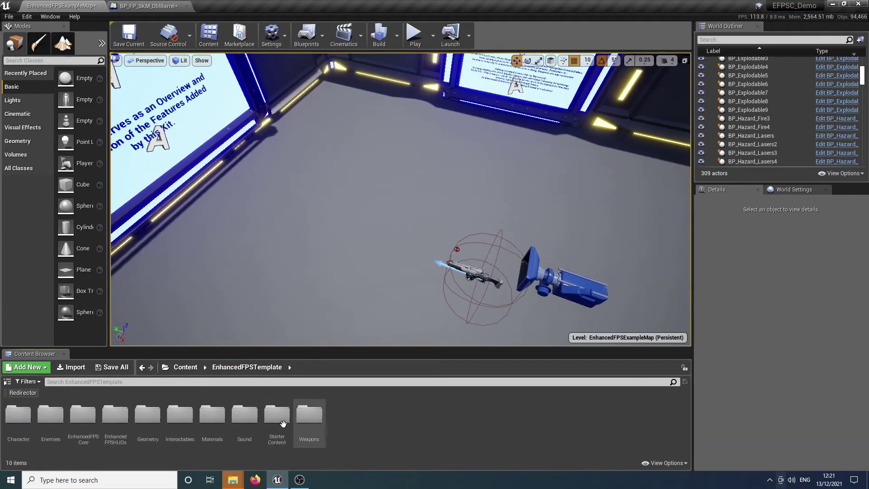
{"action": "double_click", "coordinate": [179, 424]}
{"action": "double_click", "coordinate": [180, 423]}
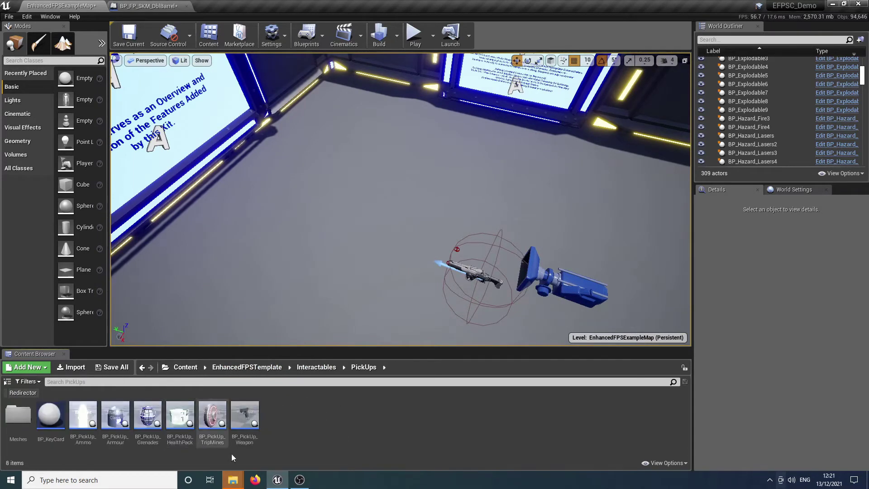
{"action": "left_click_drag", "start_coordinate": [250, 423], "coordinate": [359, 177]}
- Set the placed weapon pickup's Preview Mesh to OBJ_BasicDoubleBarrel
{"action": "left_click", "coordinate": [760, 323]}
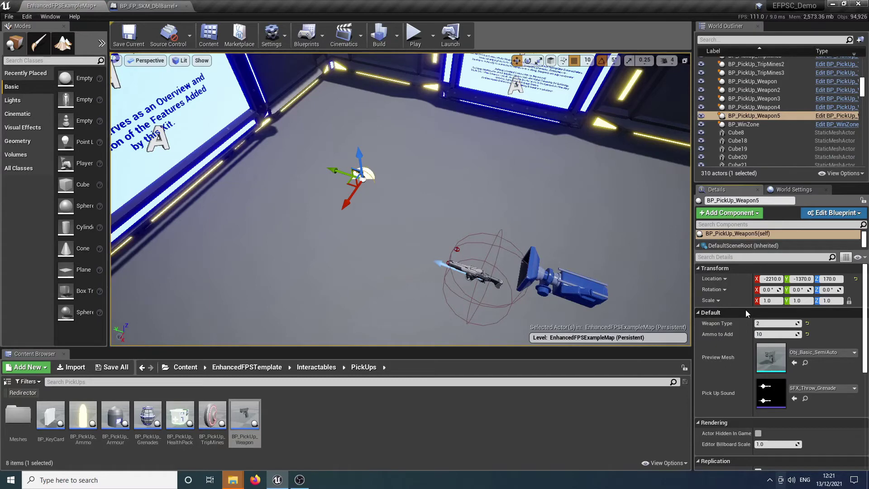
{"action": "left_click", "coordinate": [811, 354]}
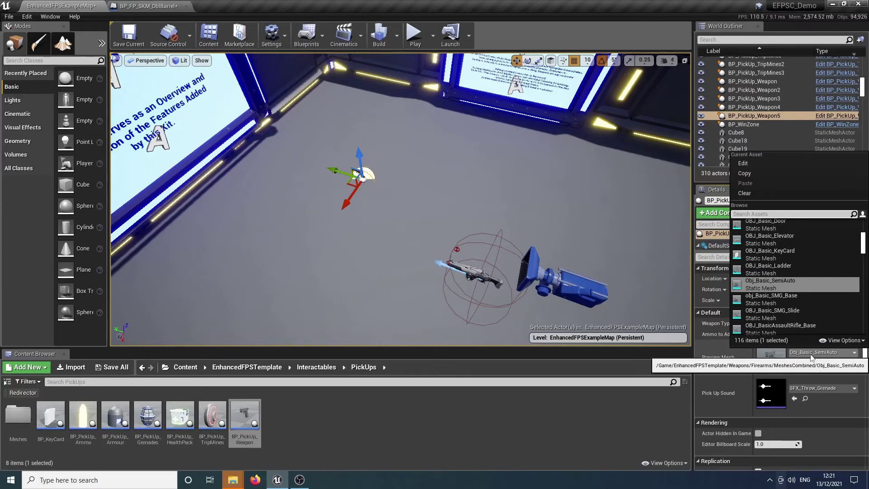
{"action": "type", "text": "b"}
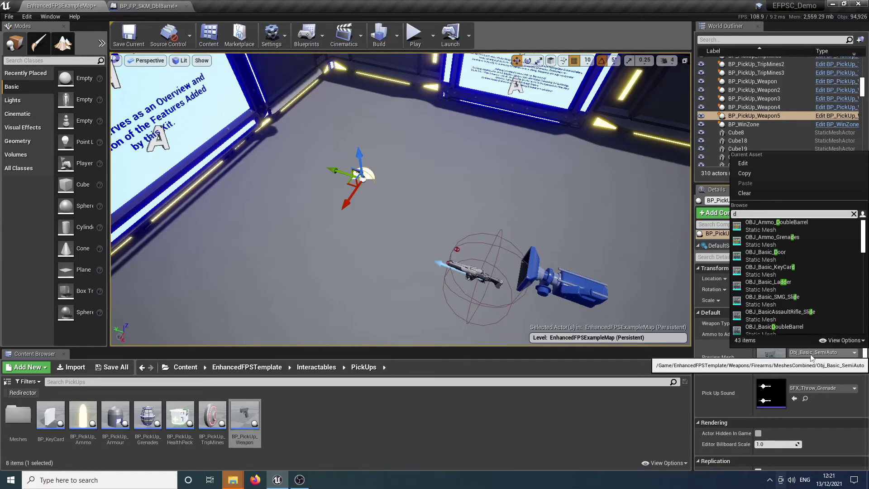
{"action": "type", "text": "oub"}
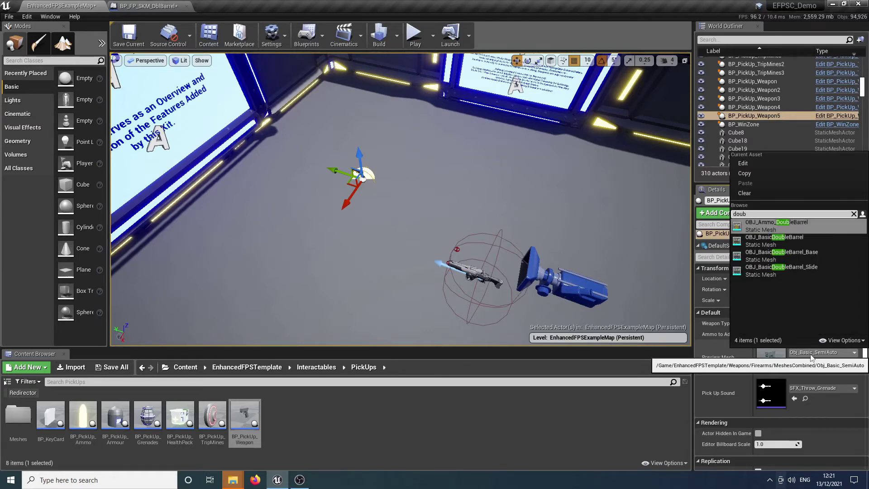
{"action": "key", "text": "Down"}
{"action": "key", "text": "Down"}
{"action": "key", "text": "Down"}
{"action": "key", "text": "Up"}
{"action": "key", "text": "Up"}
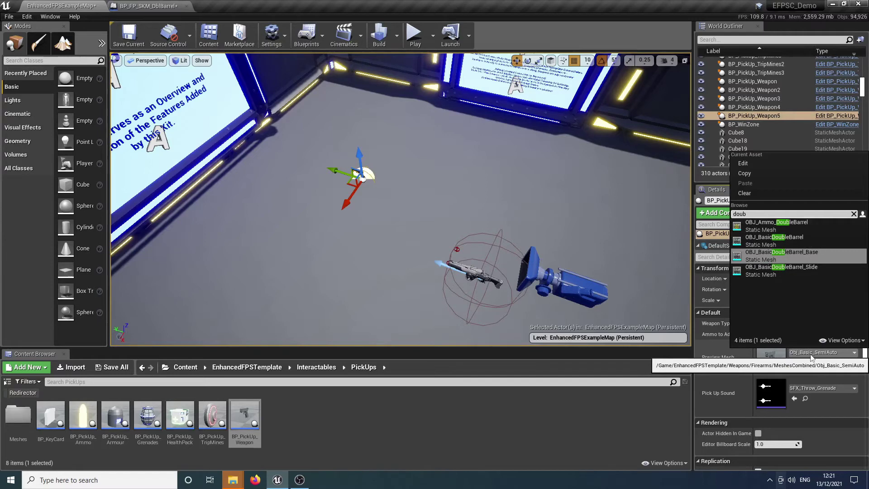
{"action": "key", "text": "Return"}
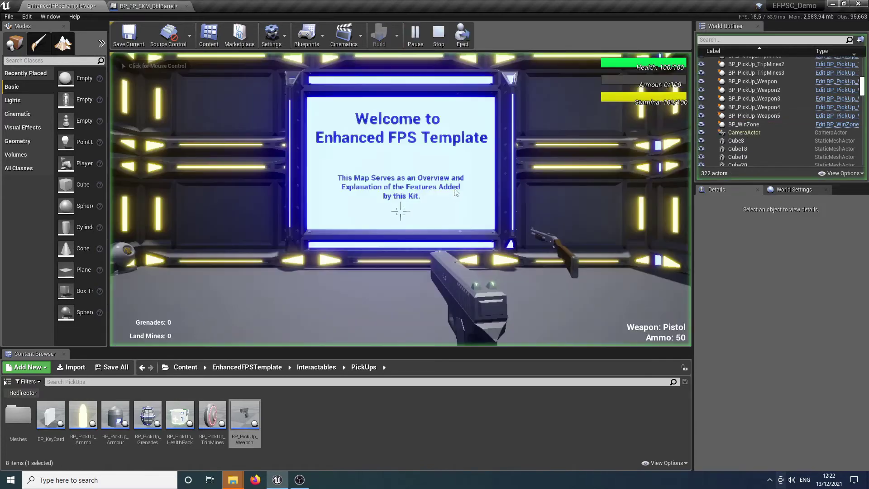
- Stop the play session and check the default settings of the double-barrel pickup in the level
{"action": "key", "text": "Escape"}
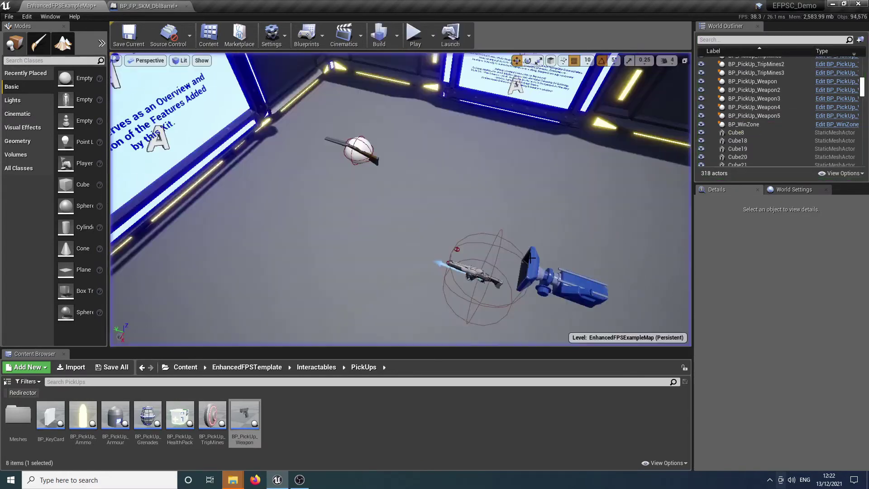
{"action": "left_click", "coordinate": [440, 196]}
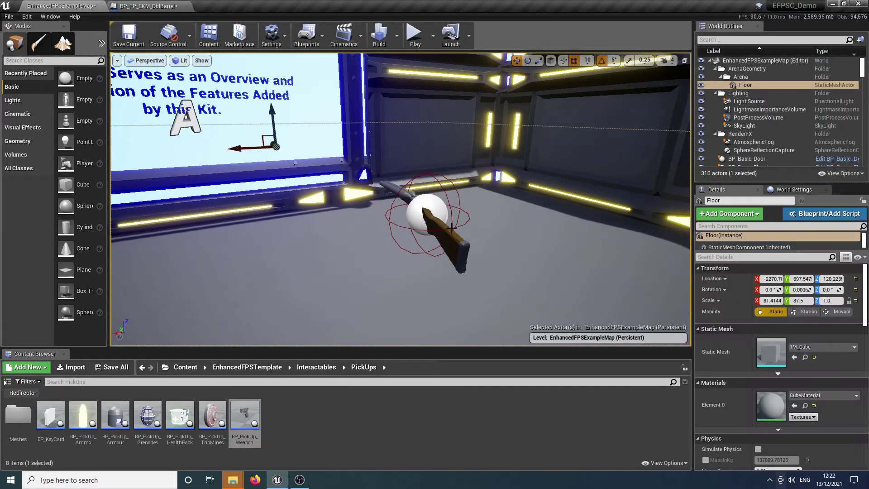
{"action": "left_click", "coordinate": [436, 206]}
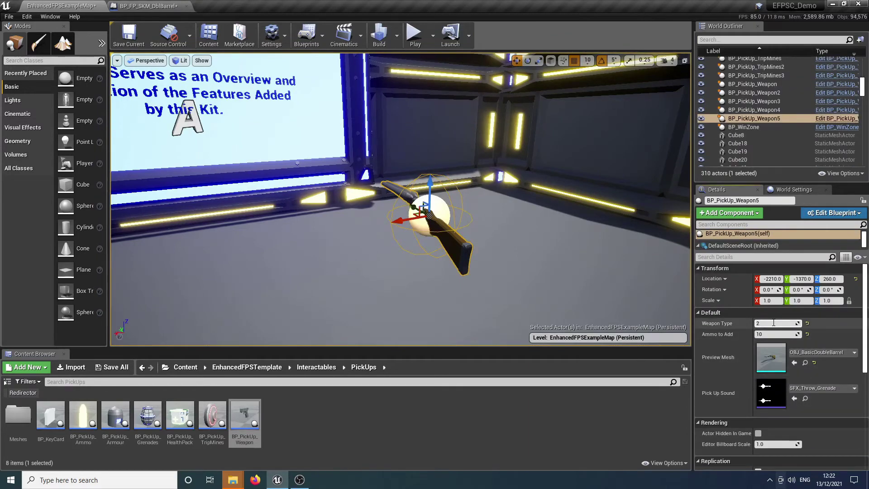
- Playtest the level by collecting the double-barrel pickup and firing the weapon, and end the session
{"action": "left_click", "coordinate": [413, 33]}
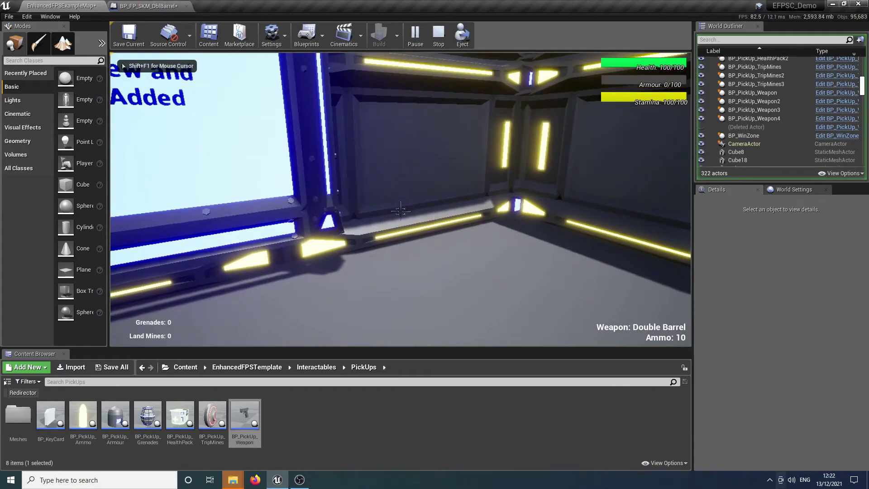
{"action": "left_click", "coordinate": [400, 211]}
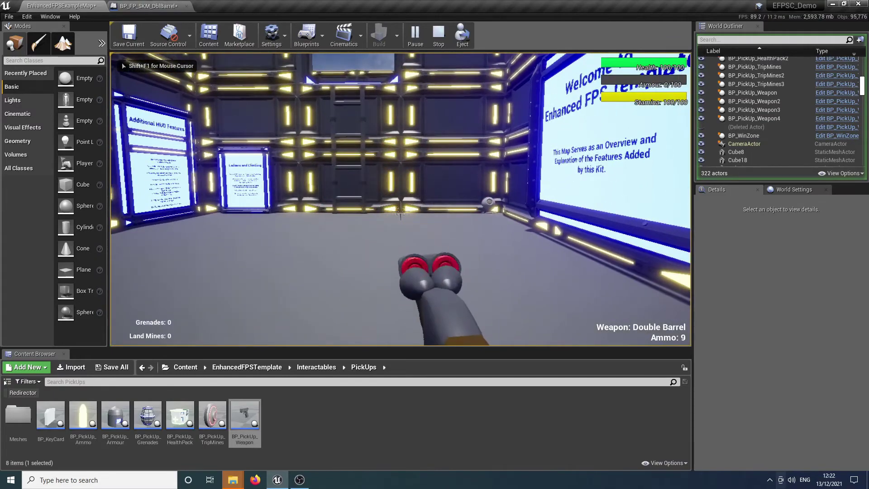
{"action": "left_click", "coordinate": [400, 210]}
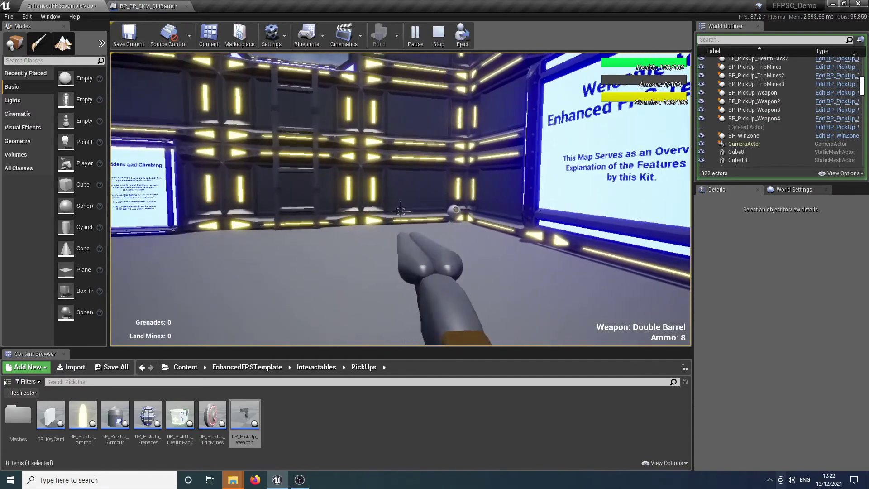
{"action": "key", "text": "Escape"}
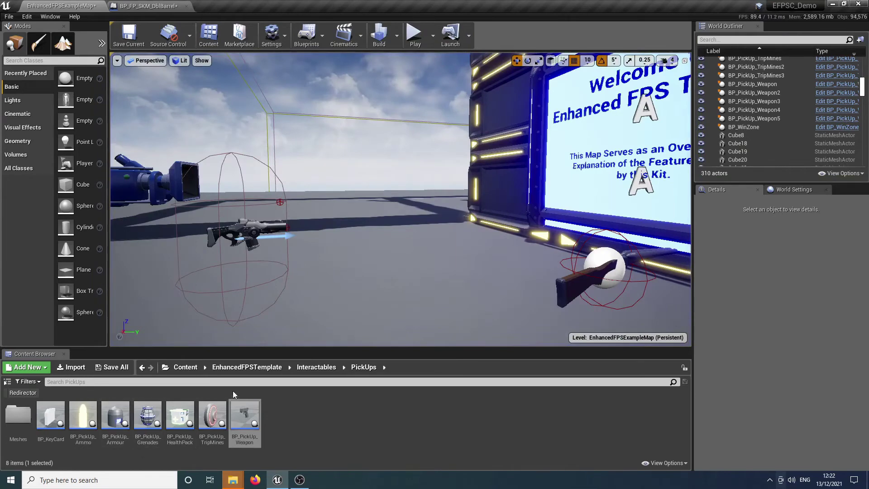
- Open the Get Weapon Info function of the EnhancedFPSGameInstance blueprint from the EnhancedFPSCore Blueprints folder
{"action": "left_click", "coordinate": [247, 367]}
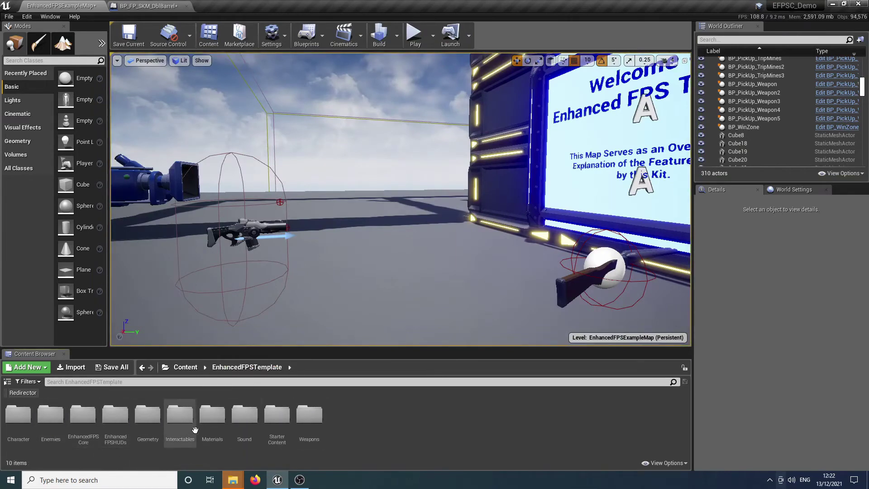
{"action": "double_click", "coordinate": [83, 414]}
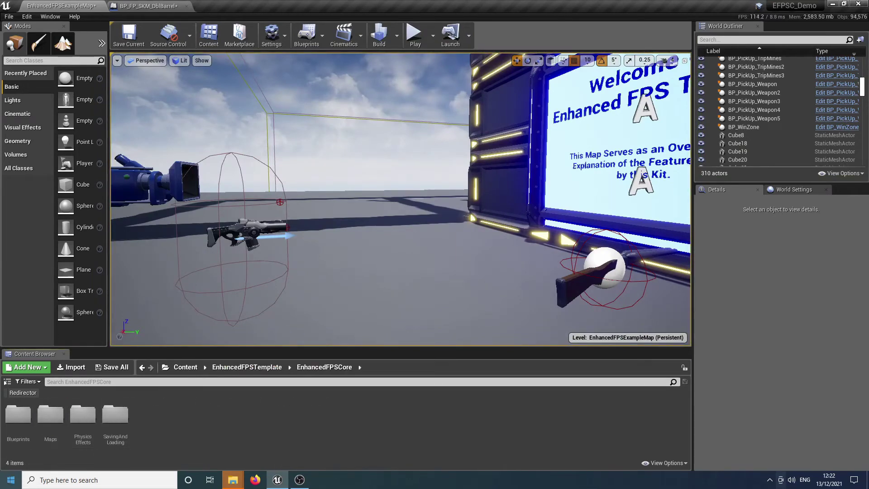
{"action": "double_click", "coordinate": [23, 423]}
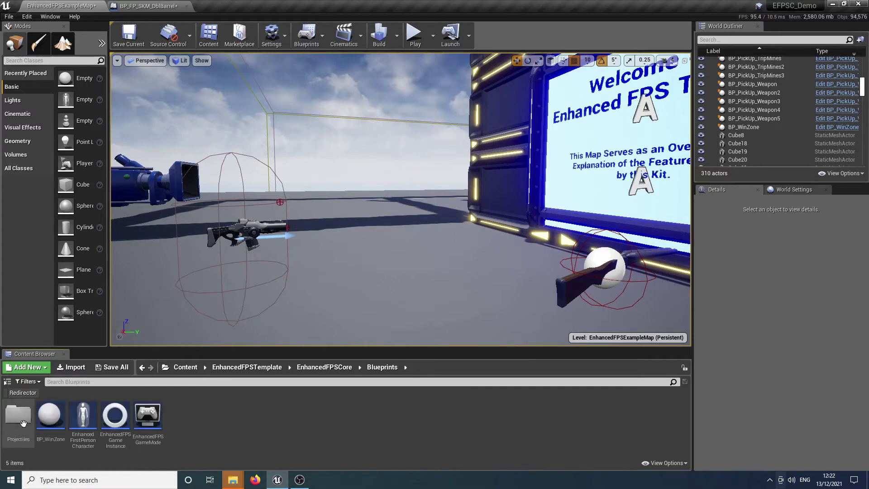
{"action": "double_click", "coordinate": [115, 430]}
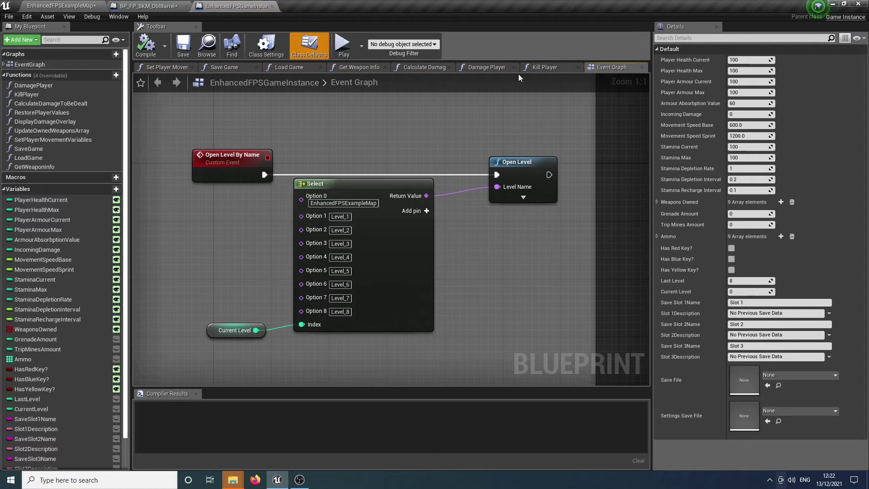
{"action": "left_click", "coordinate": [358, 67]}
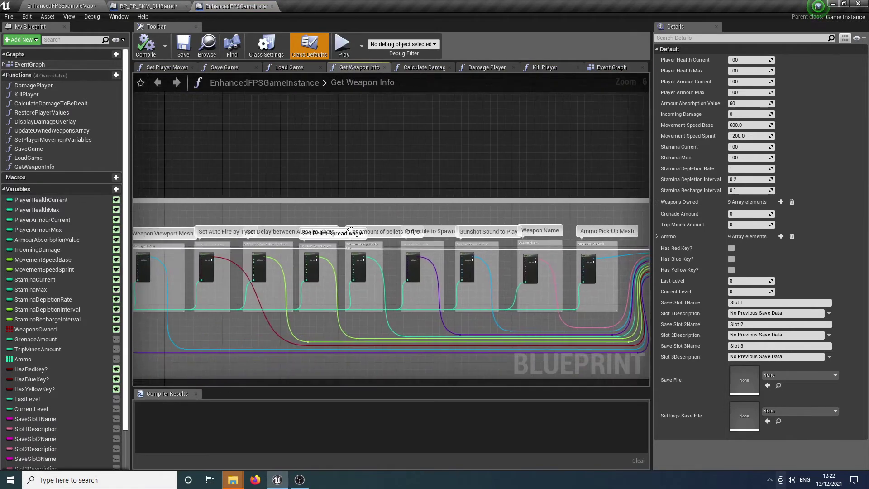
- Set Option 3 of the Get Weapon Viewport Blueprint Actor select node to BP_FP_SKM_DblBarrel and compile the blueprint
{"action": "scroll", "coordinate": [225, 258], "scroll_direction": "up", "scroll_amount": 6}
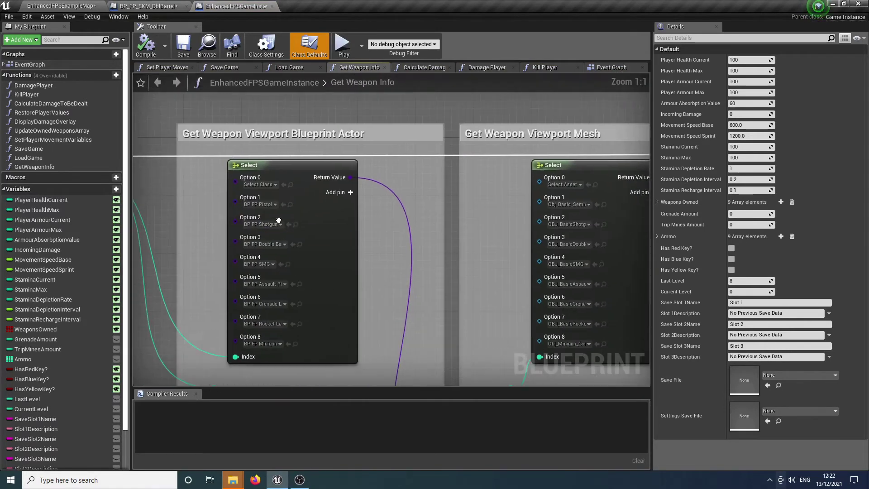
{"action": "right_click_drag", "start_coordinate": [267, 280], "coordinate": [275, 216]}
{"action": "left_click", "coordinate": [272, 243]}
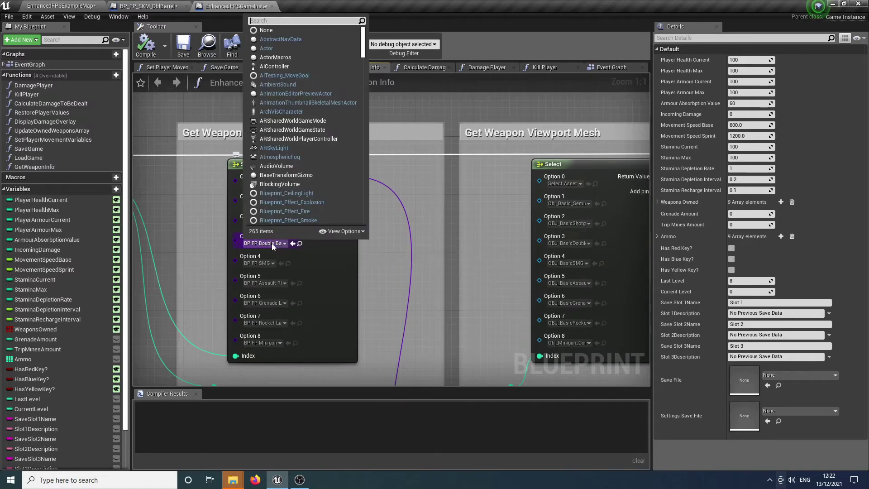
{"action": "type", "text": "skm"}
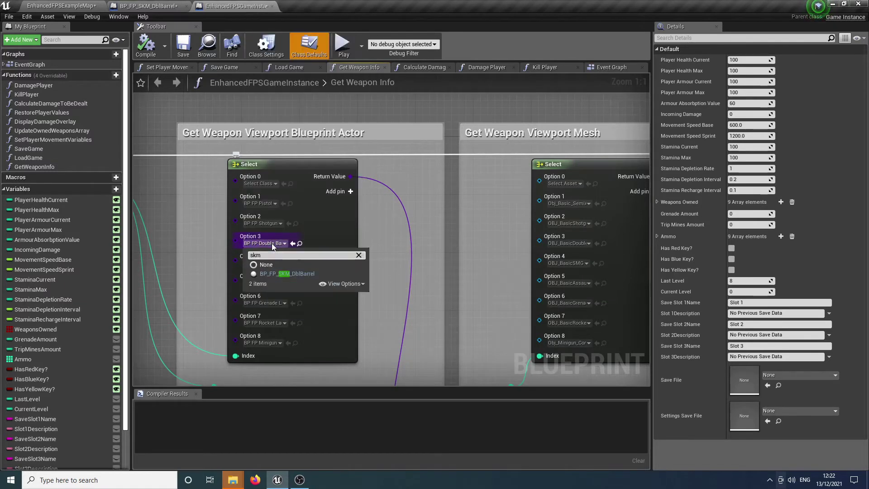
{"action": "key", "text": "Return"}
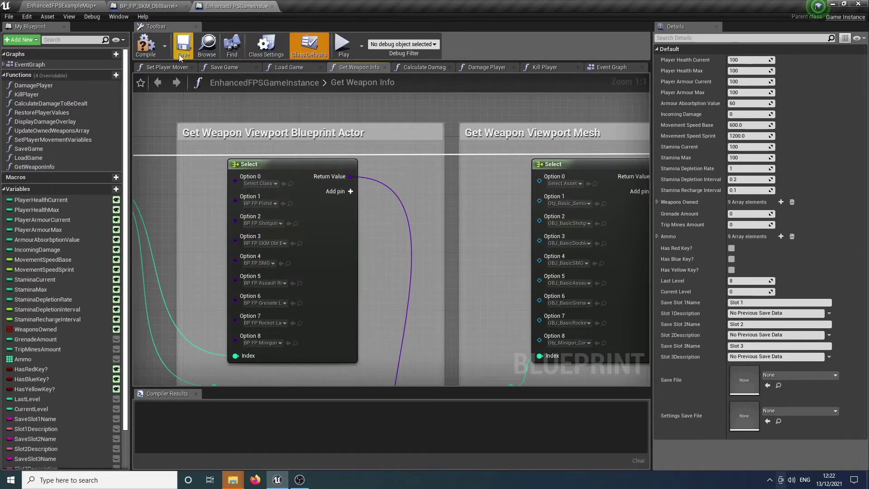
{"action": "left_click", "coordinate": [152, 51]}
- Playtest the example map by collecting the double-barrel pickup and firing two shots, and end the session
{"action": "left_click", "coordinate": [58, 6]}
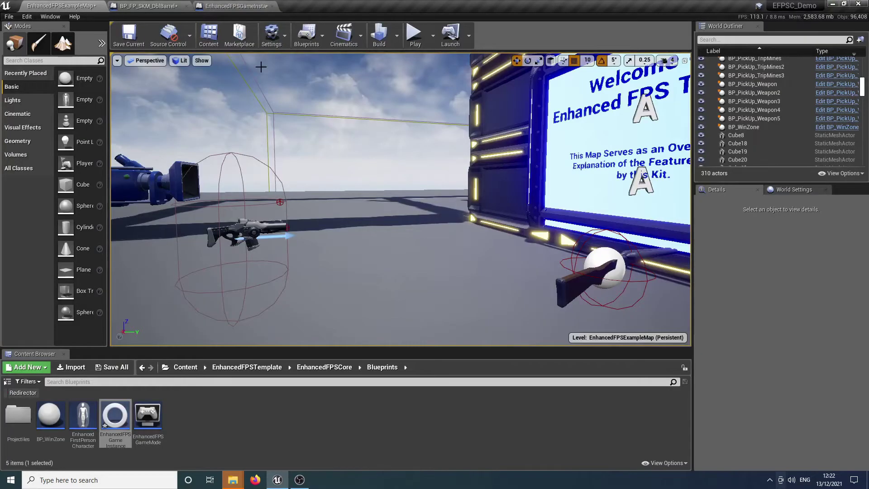
{"action": "left_click", "coordinate": [413, 41]}
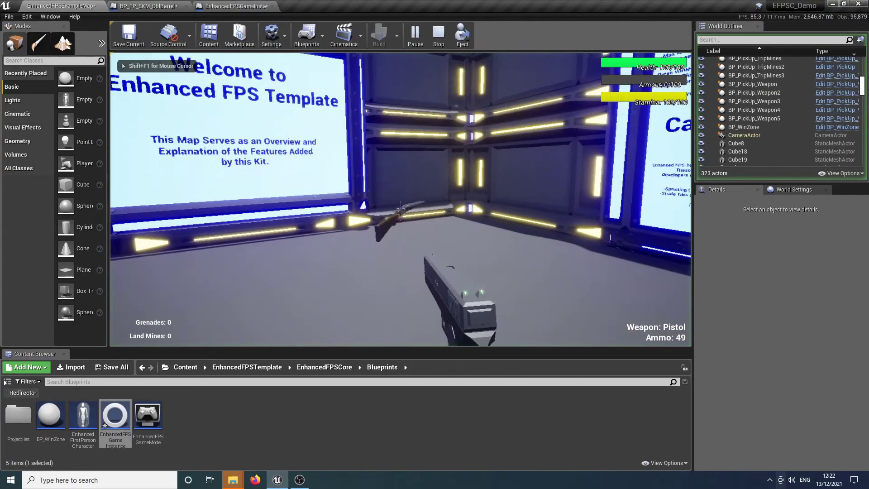
{"action": "key", "text": "w"}
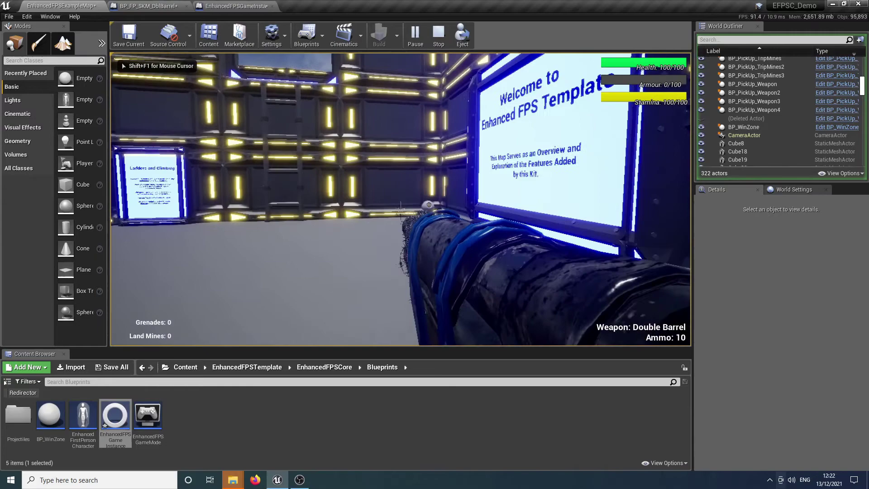
{"action": "left_click", "coordinate": [400, 211]}
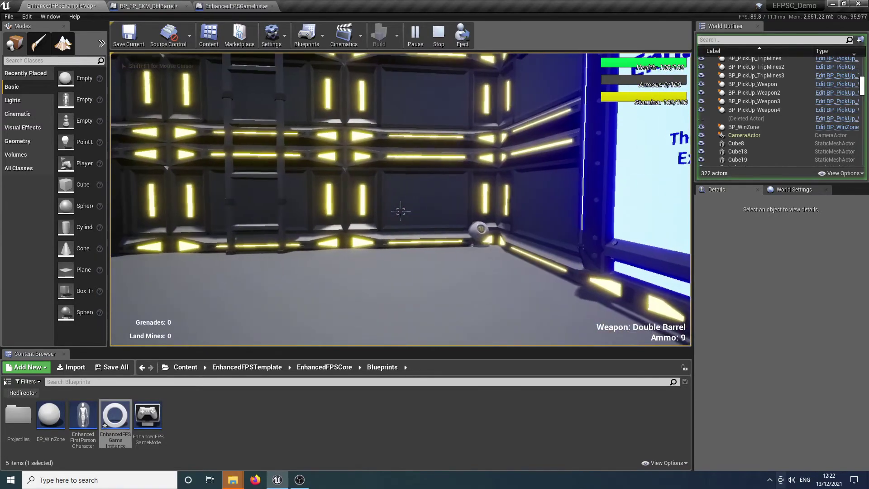
{"action": "left_click", "coordinate": [398, 210]}
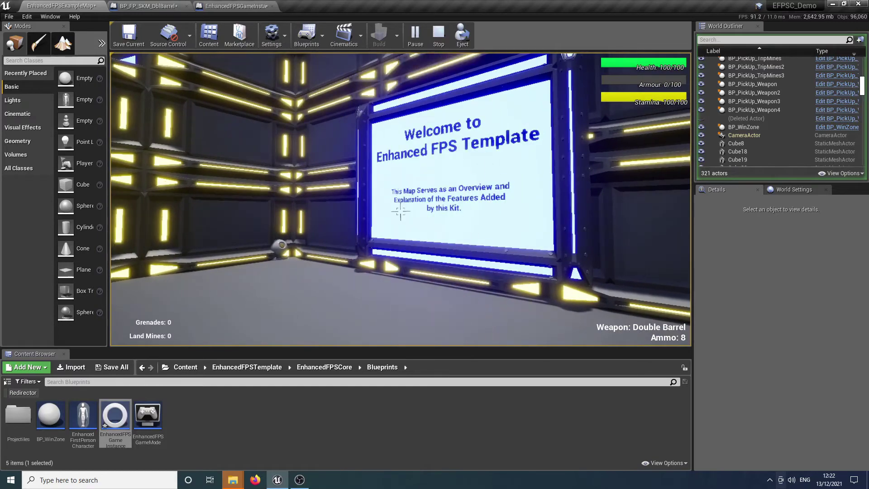
{"action": "key", "text": "Escape"}
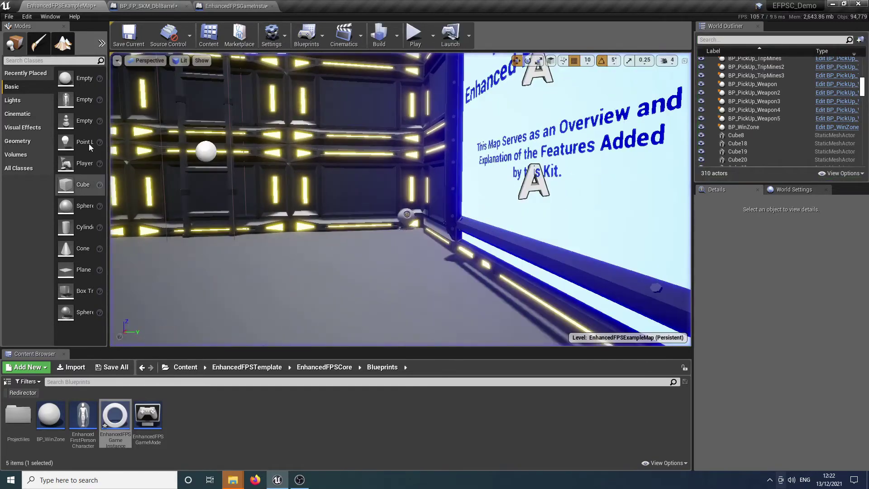
- Move the SkeletalMesh component of BP_FP_SKM_DblBarrel forward and down to about Y 50 and Z -24.6
{"action": "left_click", "coordinate": [143, 7]}
{"action": "left_click", "coordinate": [36, 113]}
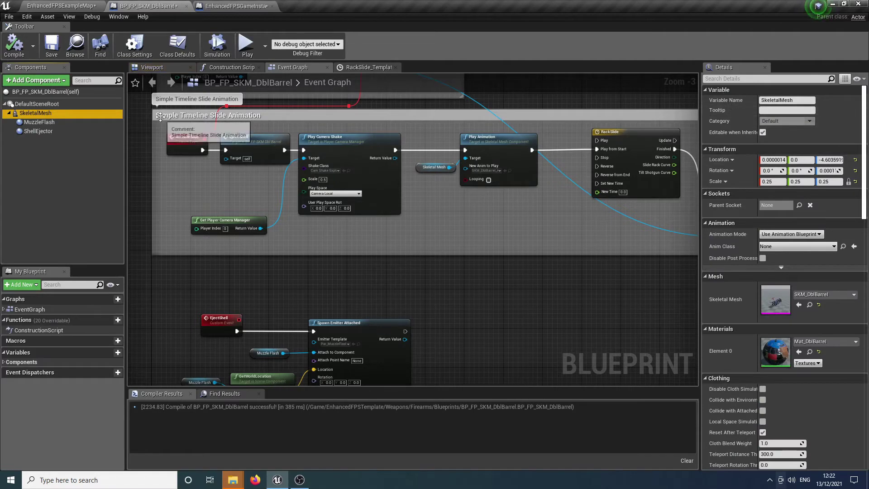
{"action": "left_click", "coordinate": [152, 67]}
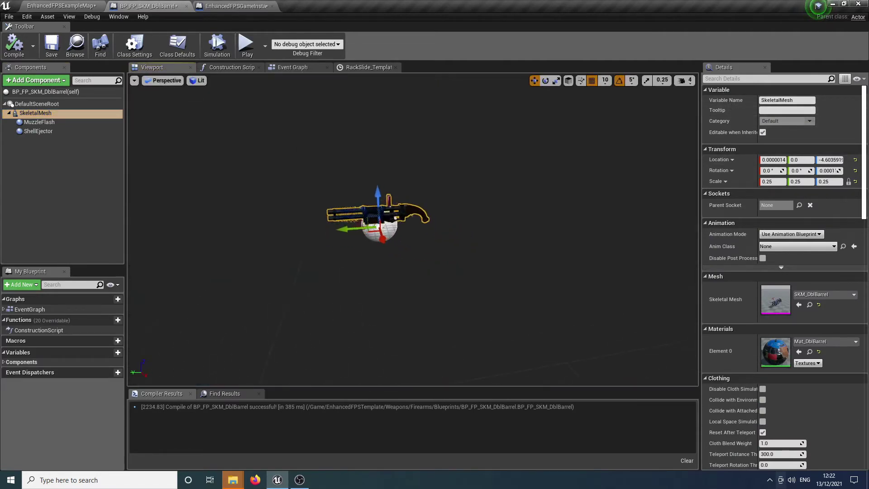
{"action": "scroll", "coordinate": [412, 231], "scroll_direction": "up", "scroll_amount": 5}
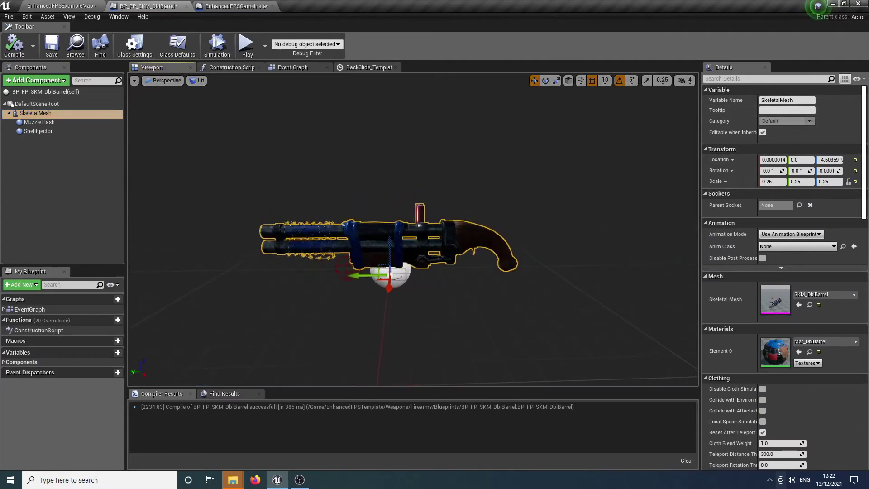
{"action": "mouse_move", "coordinate": [413, 231]}
{"action": "right_mouse_down"}
{"action": "mouse_move", "coordinate": [393, 231]}
{"action": "mouse_move", "coordinate": [421, 231]}
{"action": "mouse_move", "coordinate": [398, 224]}
{"action": "right_mouse_up"}
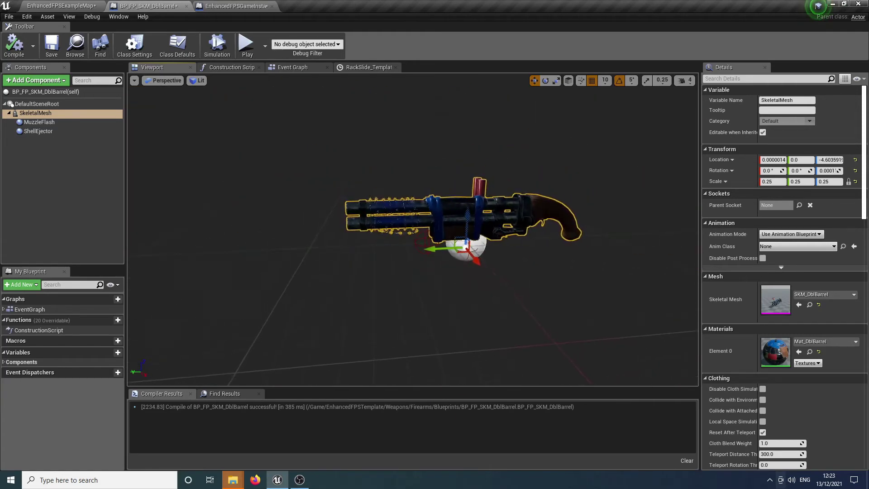
{"action": "left_click_drag", "start_coordinate": [467, 227], "coordinate": [372, 270]}
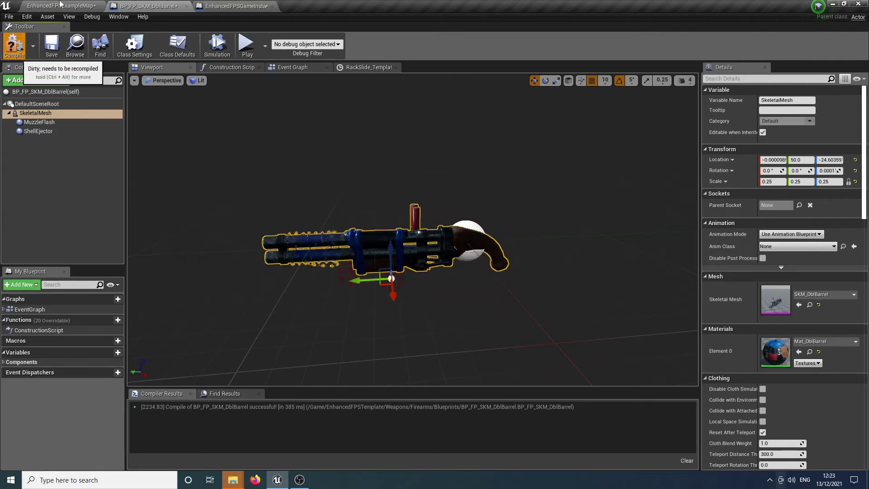
- Playtest the repositioned double barrel in the example map, firing repeatedly while moving around, and end the session
{"action": "left_click", "coordinate": [61, 6]}
{"action": "left_click", "coordinate": [414, 35]}
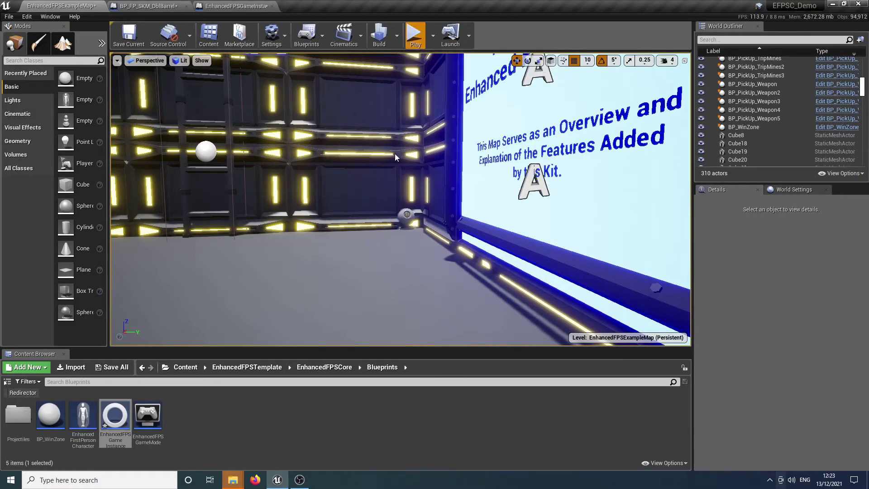
{"action": "key", "text": "w"}
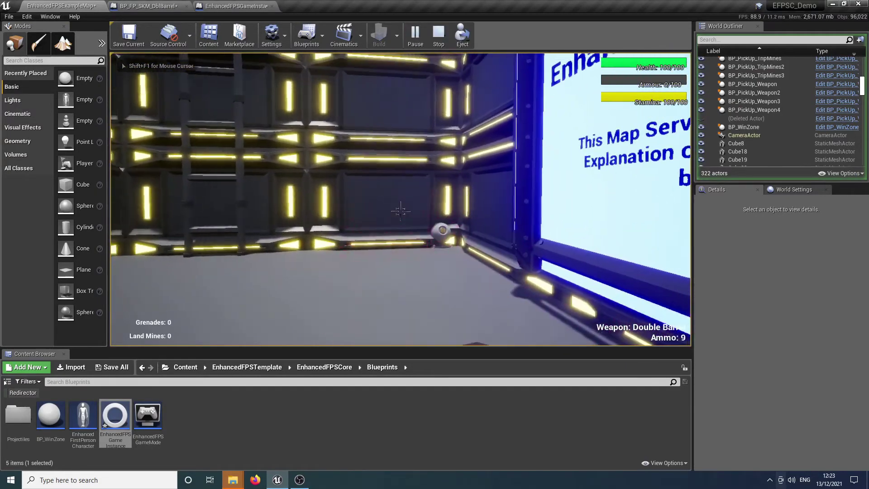
{"action": "left_click", "coordinate": [401, 211]}
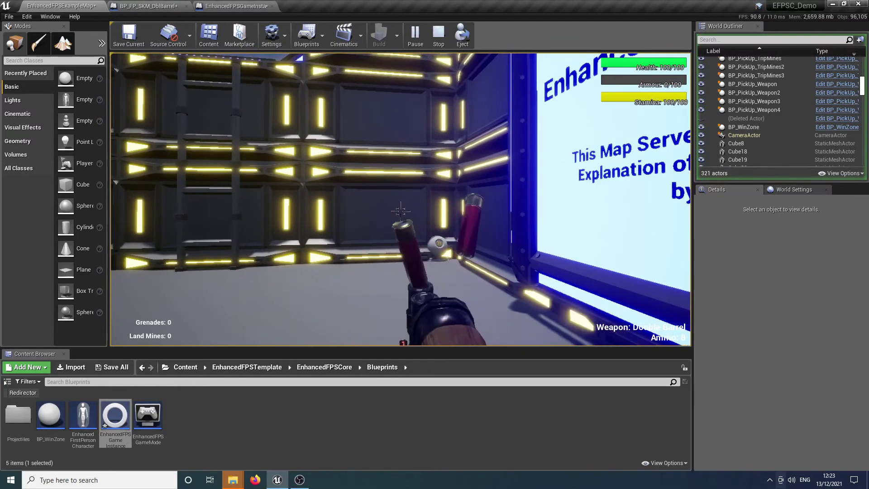
{"action": "left_click", "coordinate": [400, 211]}
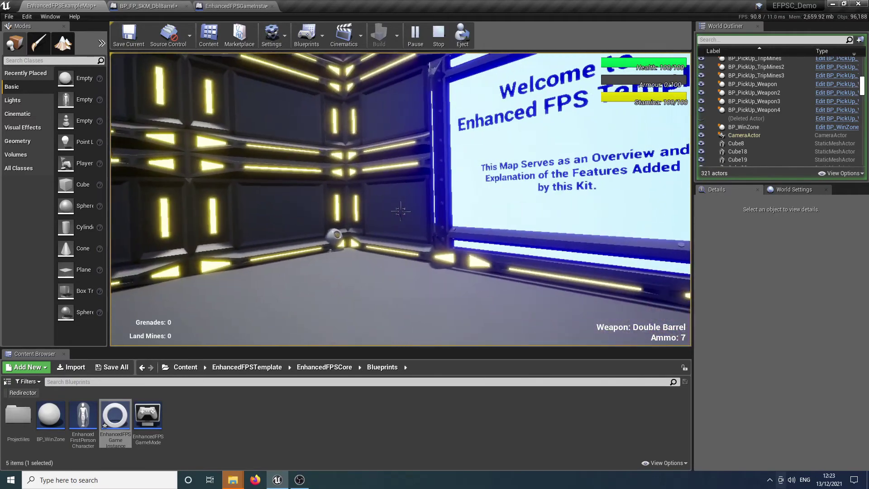
{"action": "left_click", "coordinate": [401, 211]}
{"action": "key", "text": "w"}
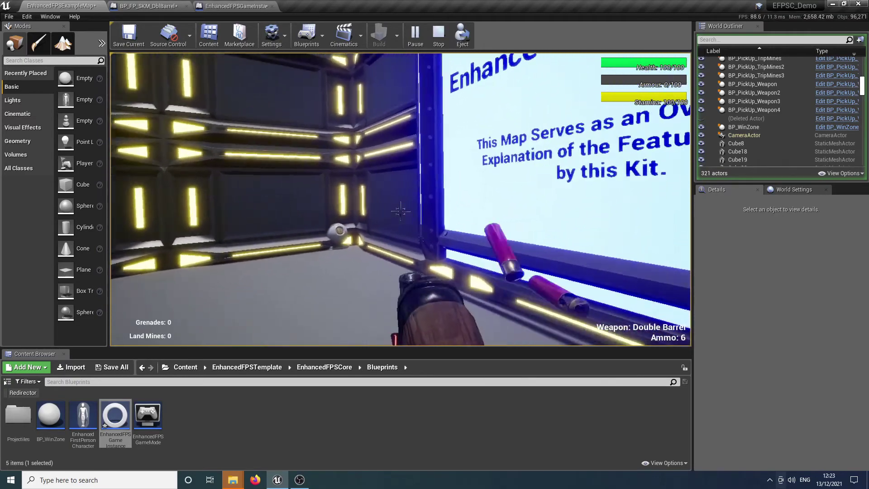
{"action": "key", "text": "s"}
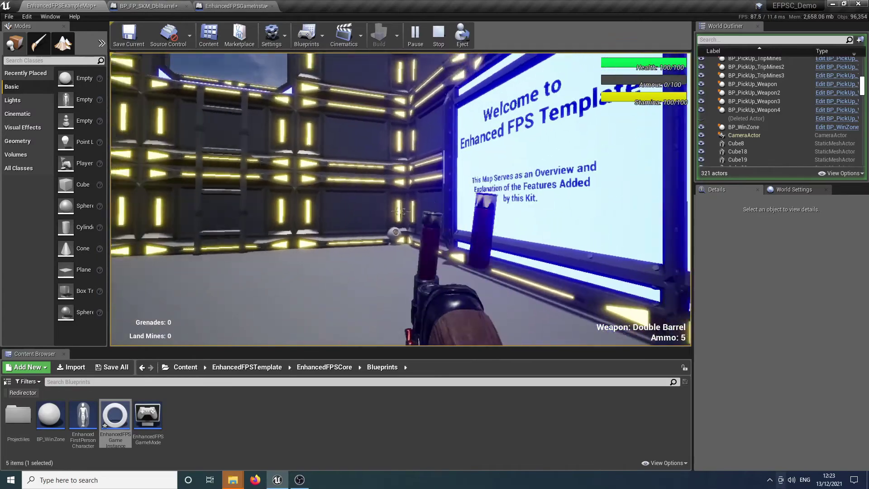
{"action": "left_click", "coordinate": [400, 210]}
{"action": "left_click", "coordinate": [400, 211]}
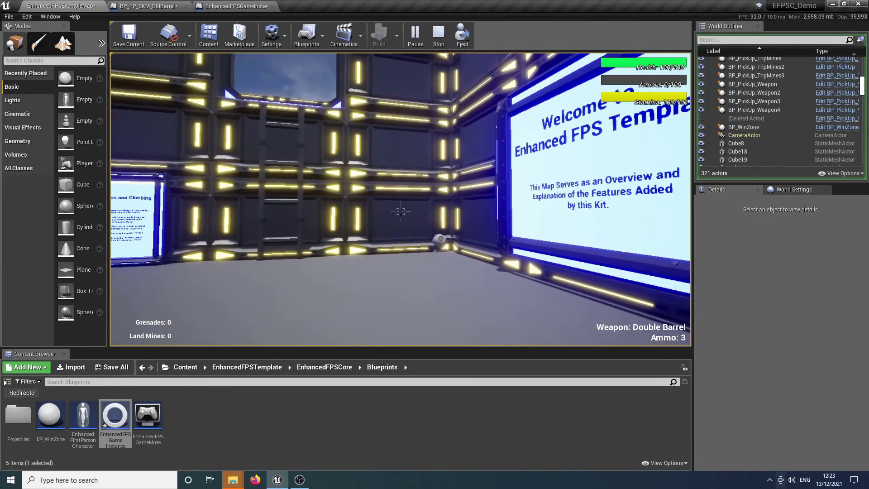
{"action": "key", "text": "Escape"}
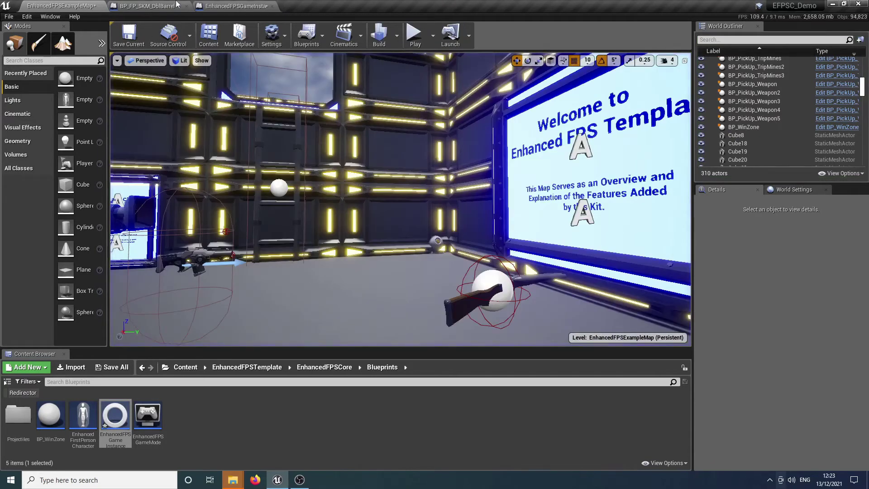
- Check the RackSlide timeline's length and curves in BP_FP_SKM_DblBarrel and return to the example map
{"action": "left_click", "coordinate": [145, 6]}
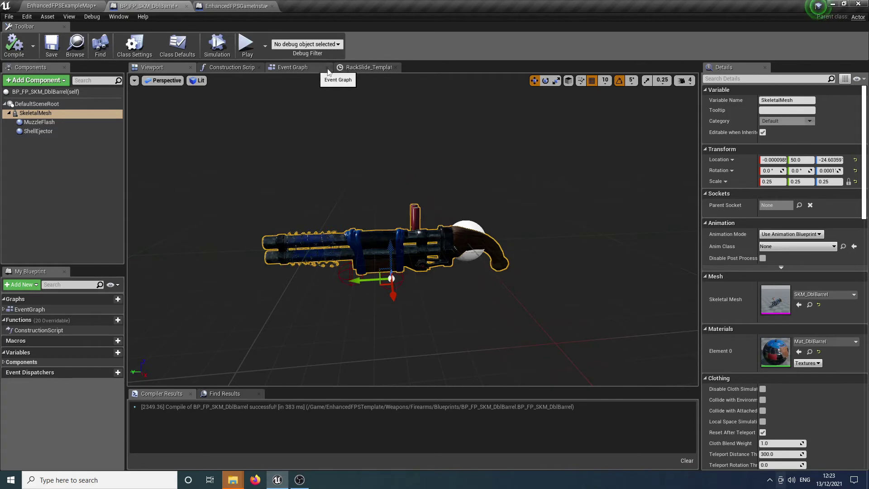
{"action": "left_click", "coordinate": [362, 67]}
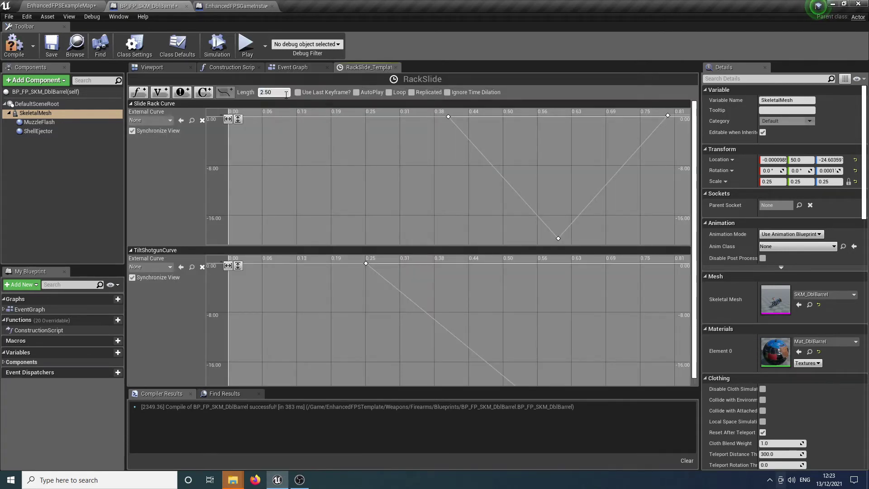
{"action": "left_click", "coordinate": [63, 5]}
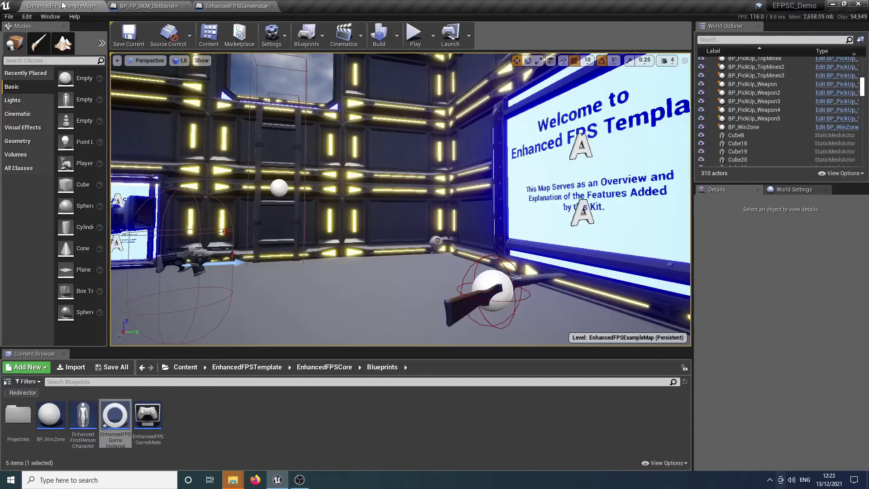
- Shift the SkeletalMesh component of BP_FP_SKM_DblBarrel sideways to about X -30
{"action": "left_click", "coordinate": [174, 6]}
{"action": "left_click", "coordinate": [156, 68]}
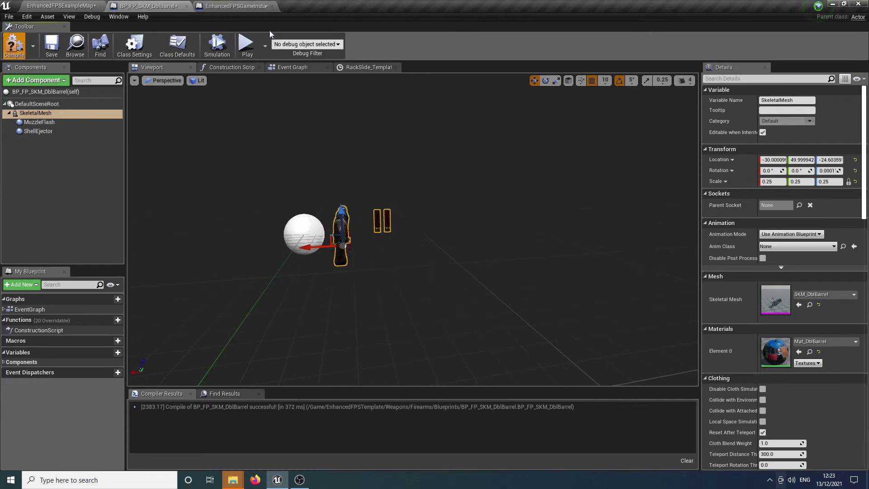
- Playtest the double barrel at its new sideways position, equipping it and firing repeatedly while looking around, and end the session
{"action": "left_click", "coordinate": [247, 44]}
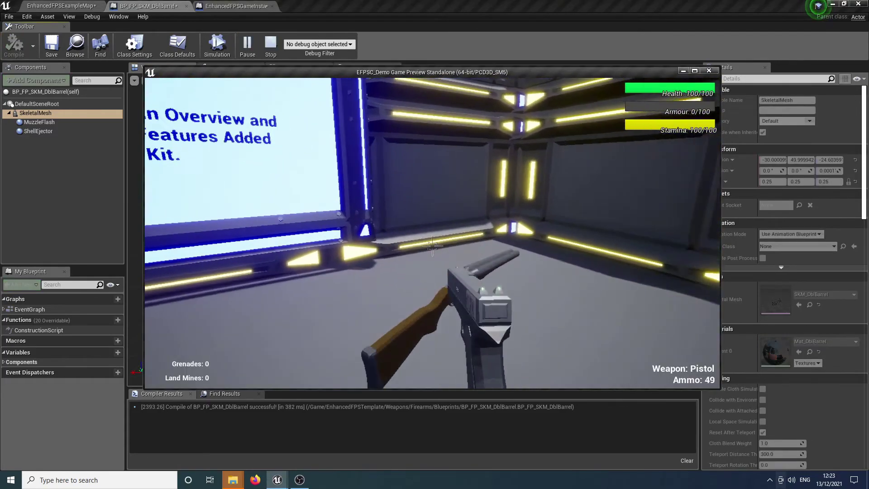
{"action": "key", "text": "2"}
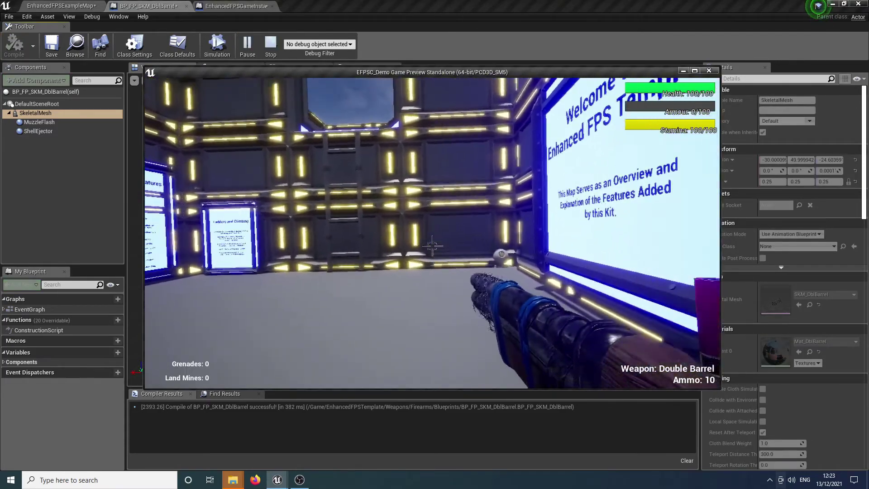
{"action": "left_click", "coordinate": [432, 245]}
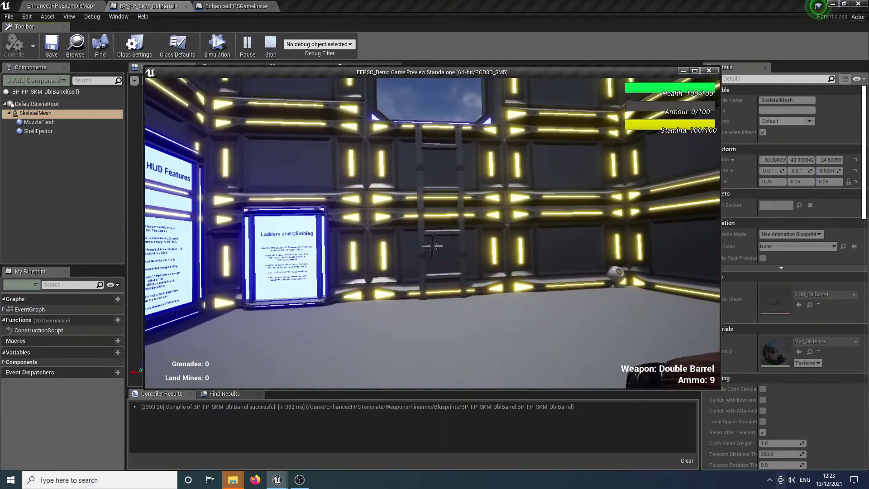
{"action": "left_click", "coordinate": [432, 246]}
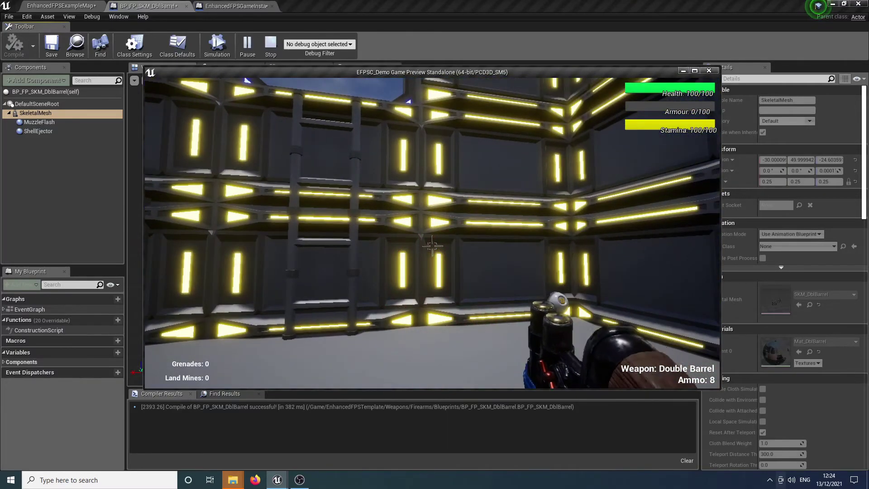
{"action": "left_click", "coordinate": [432, 245]}
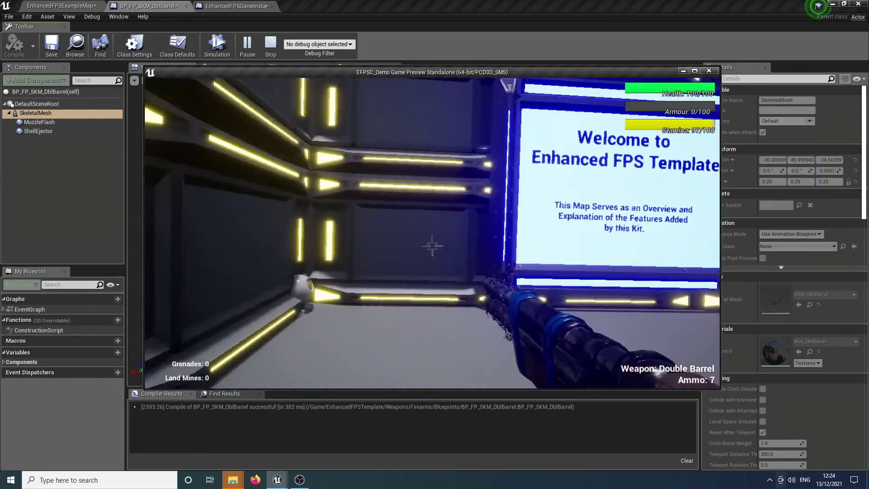
{"action": "left_click", "coordinate": [432, 246]}
{"action": "key", "text": "w"}
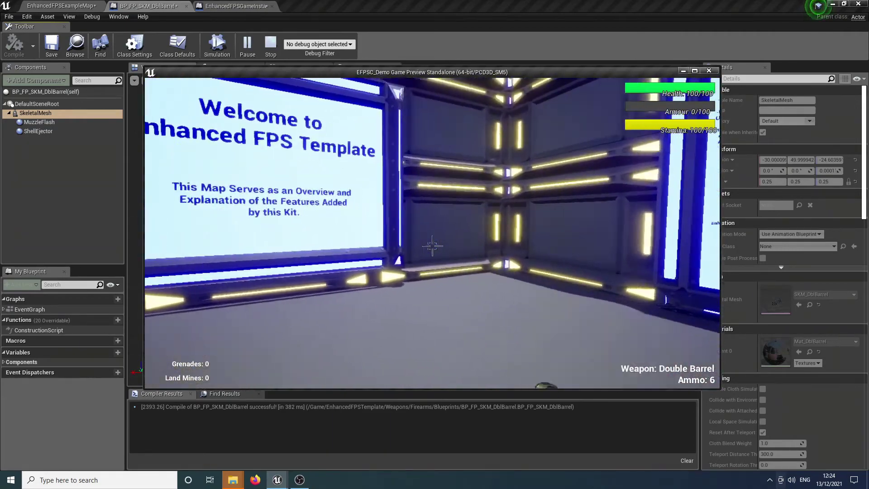
{"action": "left_click", "coordinate": [432, 246]}
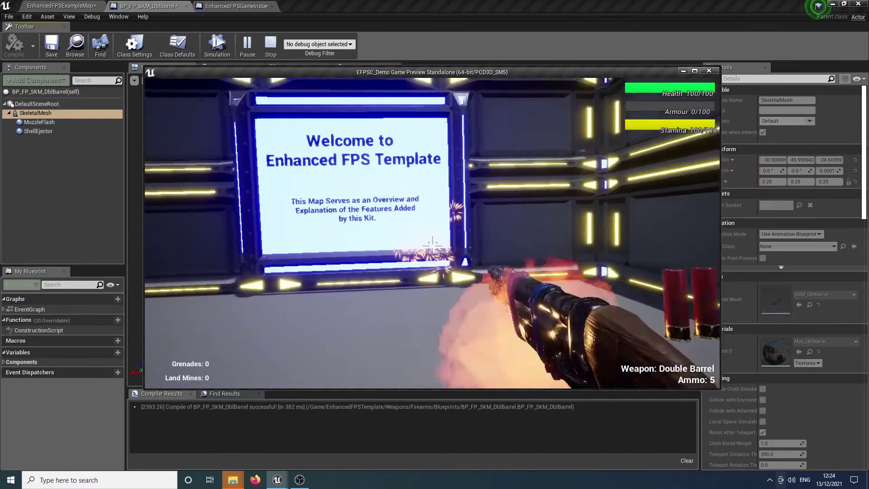
{"action": "key", "text": "w"}
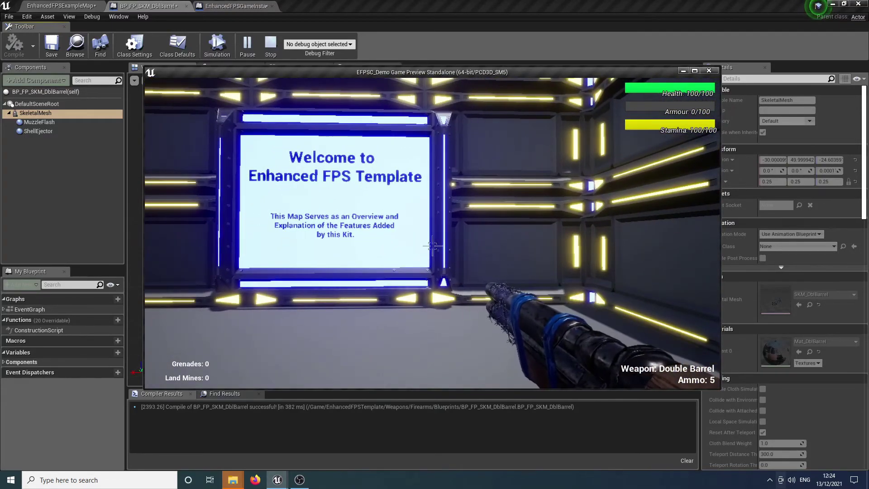
{"action": "key", "text": "Escape"}
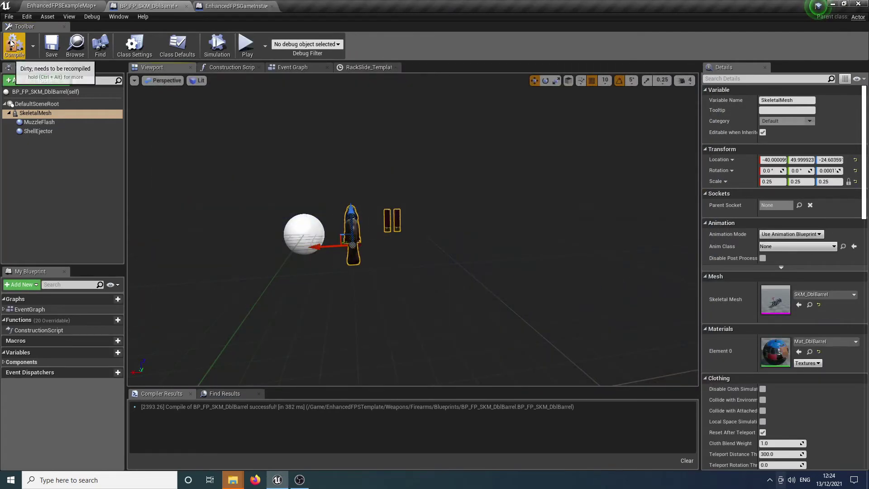
- Shift the SkeletalMesh component to about X -40 and move the MuzzleFlash component in front of the barrels to about Y 385, Z 100
{"action": "left_click", "coordinate": [217, 44]}
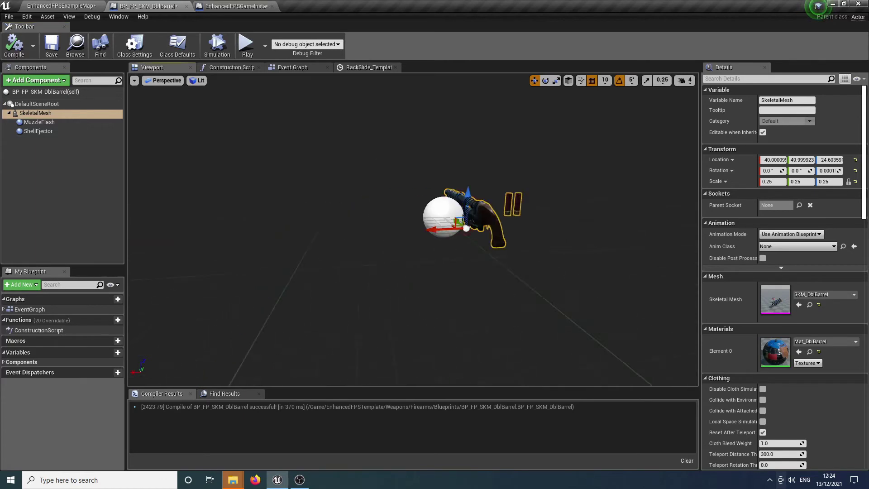
{"action": "left_click", "coordinate": [115, 122]}
{"action": "left_click_drag", "start_coordinate": [472, 252], "coordinate": [378, 251]}
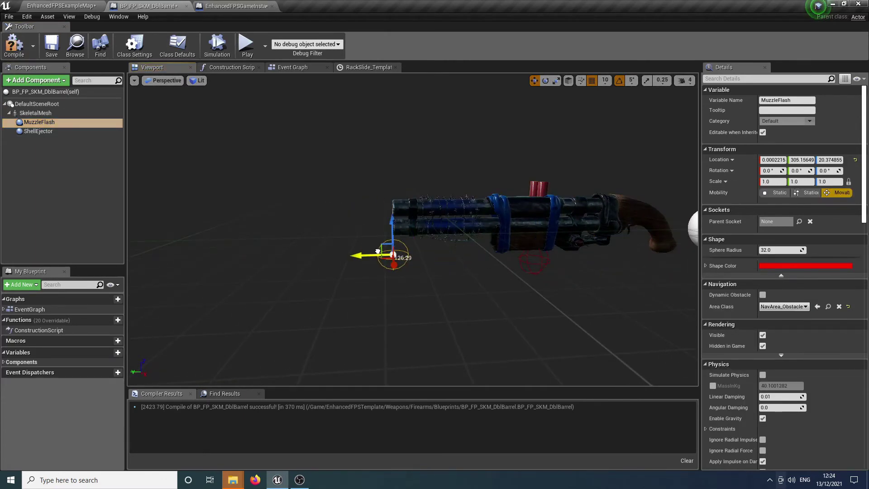
{"action": "left_click_drag", "start_coordinate": [392, 204], "coordinate": [508, 257], "text": "alt"}
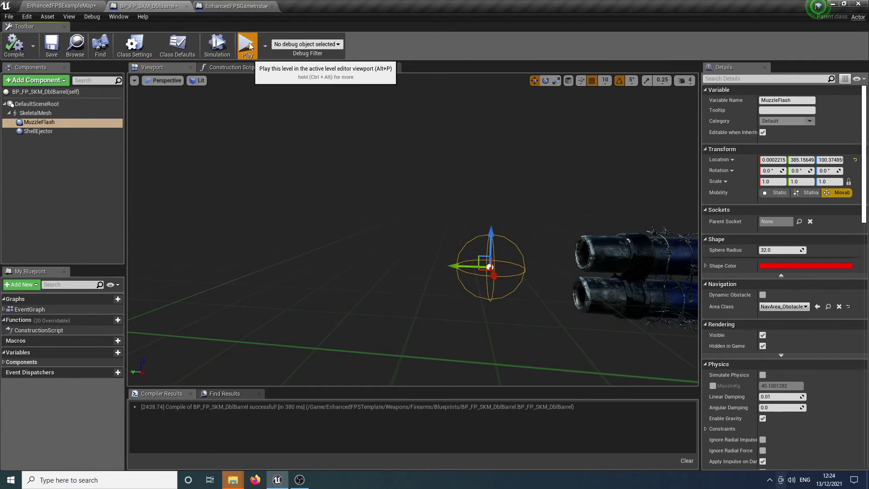
- Start a playtest, equip the double barrel and fire it around the room to check the muzzle flash and reload animation
{"action": "left_click", "coordinate": [246, 43]}
{"action": "left_click", "coordinate": [432, 245]}
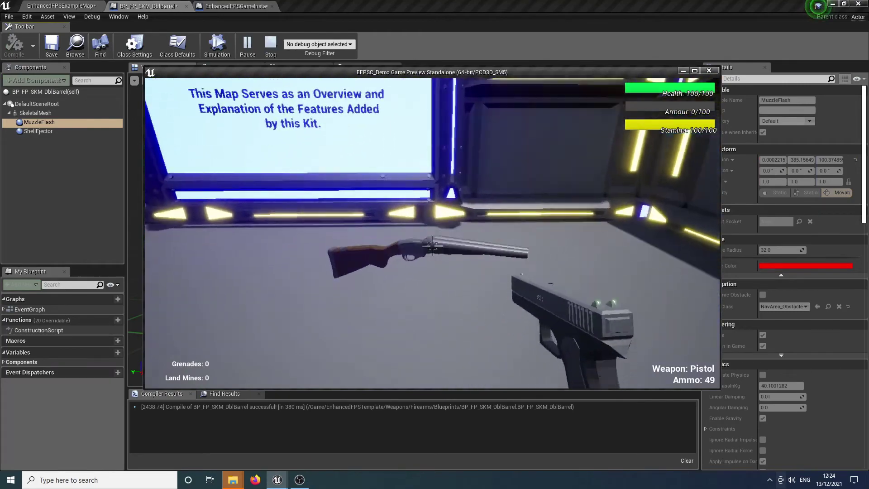
{"action": "key", "text": "e"}
{"action": "left_click", "coordinate": [433, 245]}
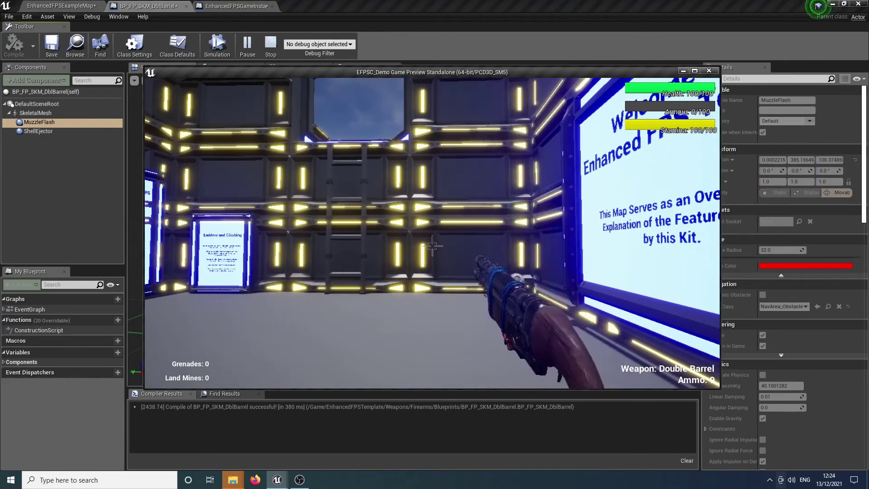
{"action": "left_click", "coordinate": [432, 245]}
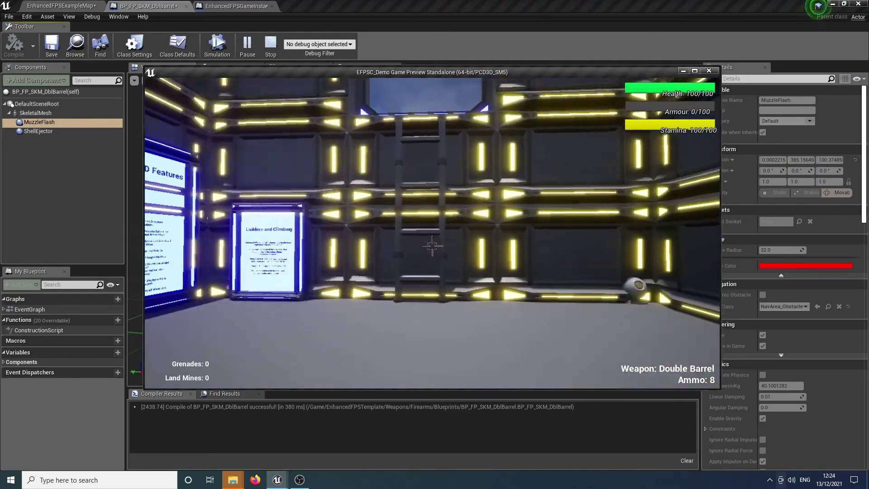
{"action": "left_click", "coordinate": [432, 245]}
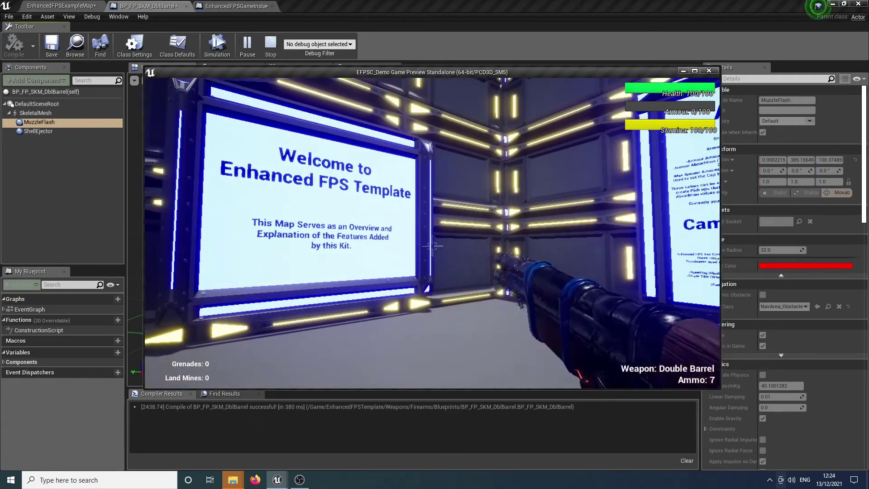
{"action": "left_click", "coordinate": [432, 245]}
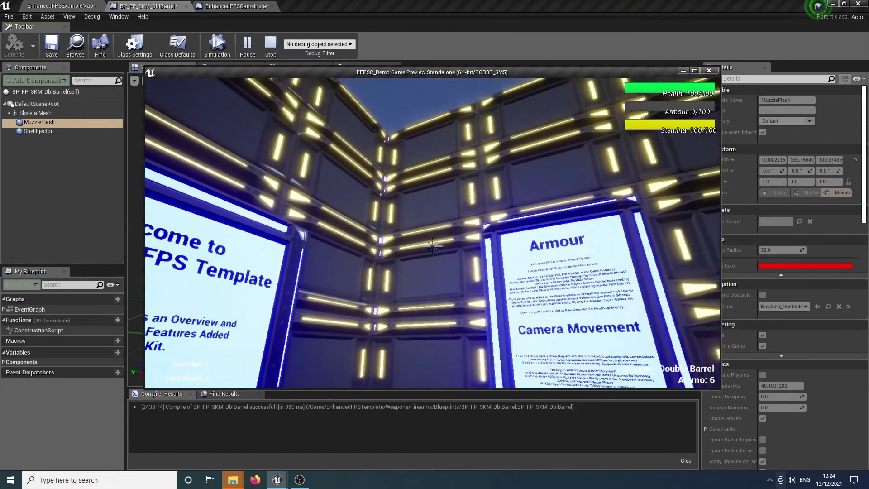
{"action": "left_click", "coordinate": [432, 245]}
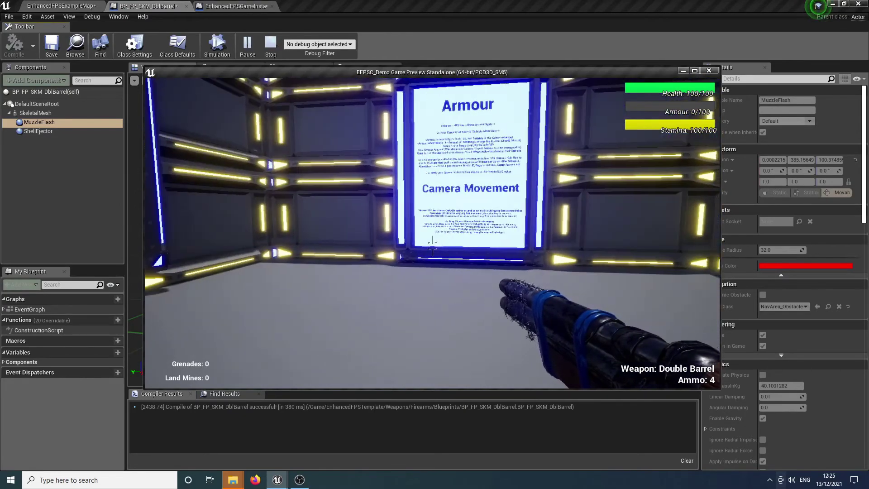
{"action": "left_click", "coordinate": [432, 245]}
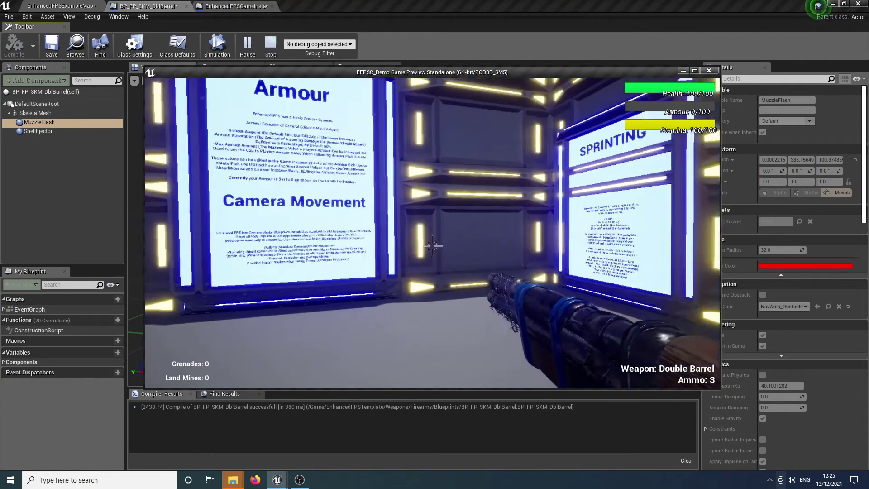
{"action": "left_click", "coordinate": [432, 245]}
{"action": "key", "text": "w"}
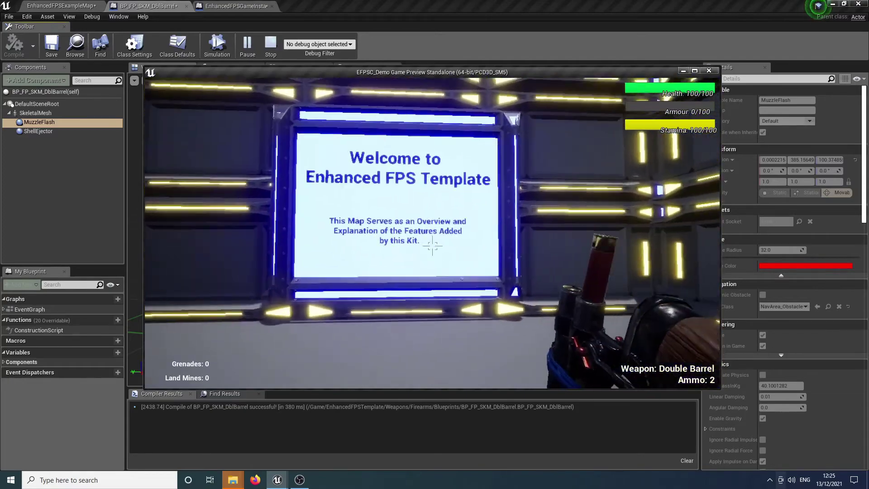
- Swap to the pistol and back to the double barrel, fire until its ammo runs out, and end the playtest
{"action": "key", "text": "1"}
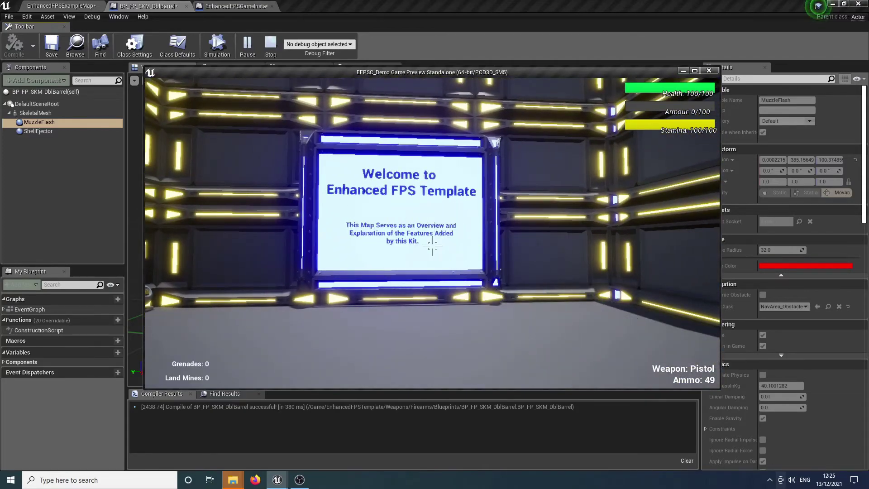
{"action": "key", "text": "2"}
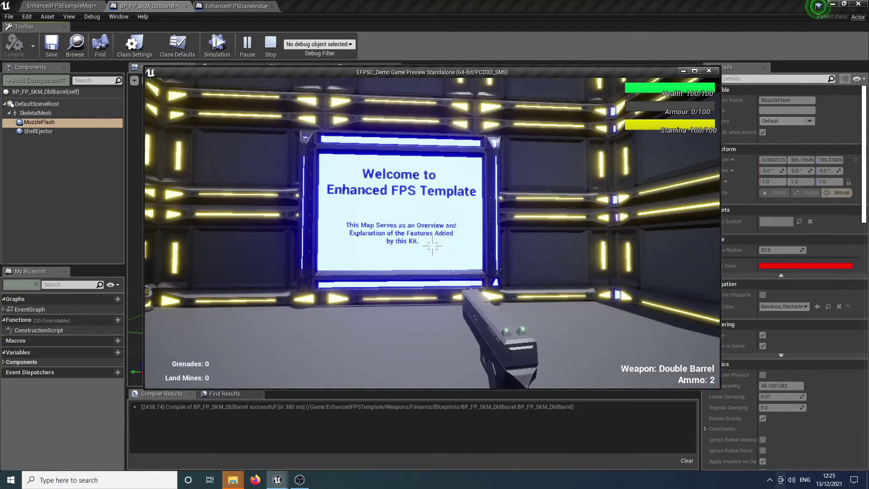
{"action": "key", "text": "w"}
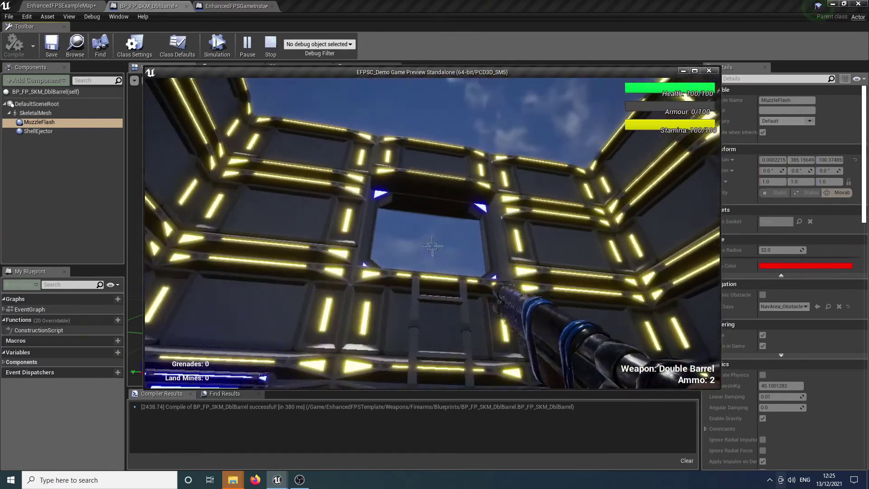
{"action": "left_click", "coordinate": [432, 245]}
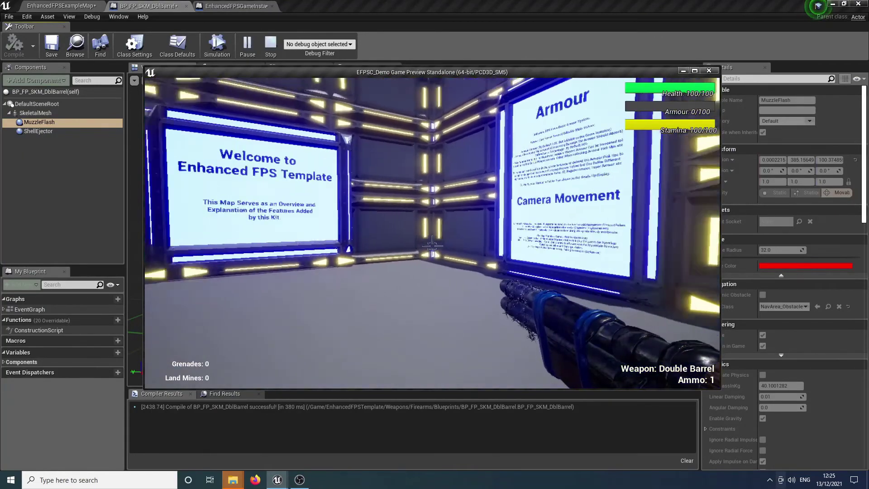
{"action": "left_click", "coordinate": [432, 246]}
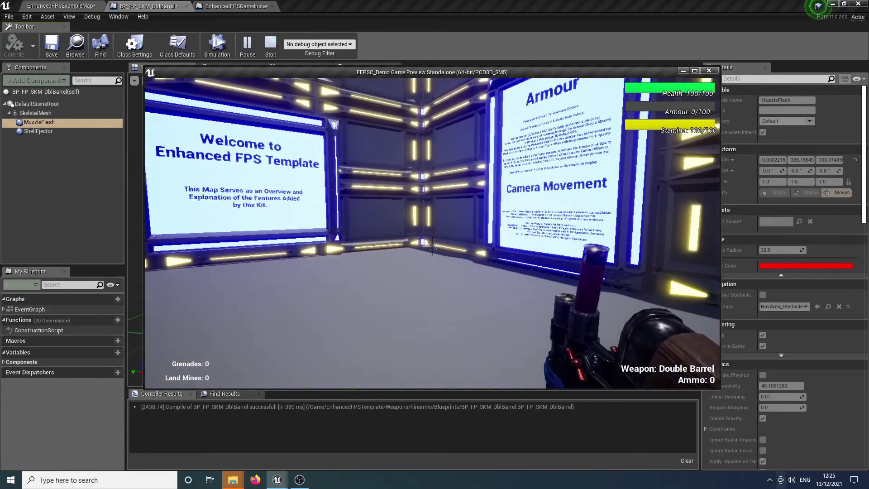
{"action": "left_click", "coordinate": [433, 245]}
{"action": "left_click", "coordinate": [433, 246]}
{"action": "left_click", "coordinate": [432, 246]}
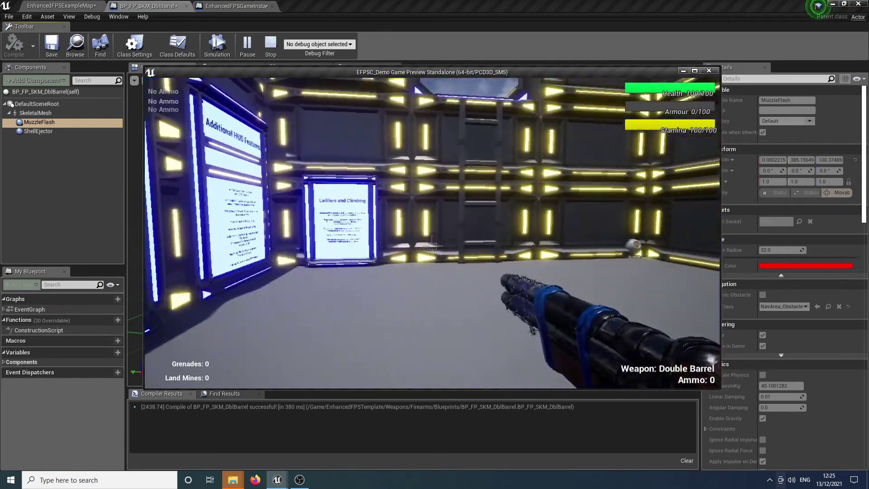
{"action": "left_click", "coordinate": [433, 246]}
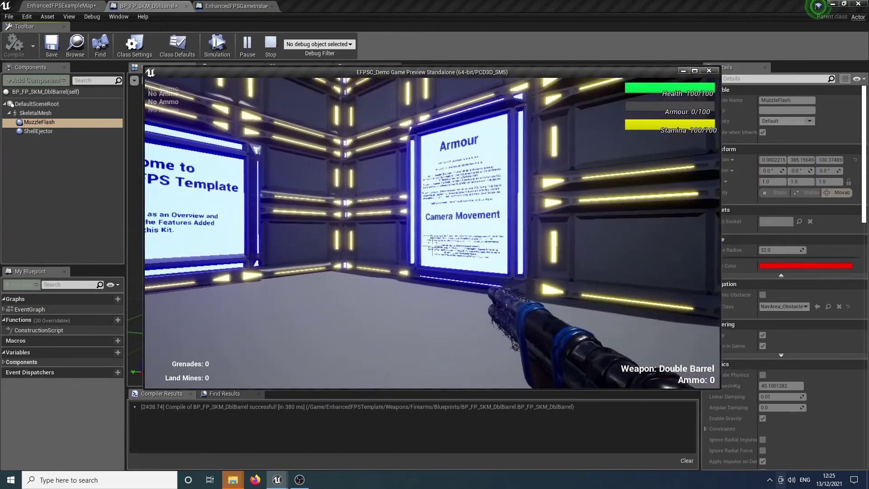
{"action": "key", "text": "Escape"}
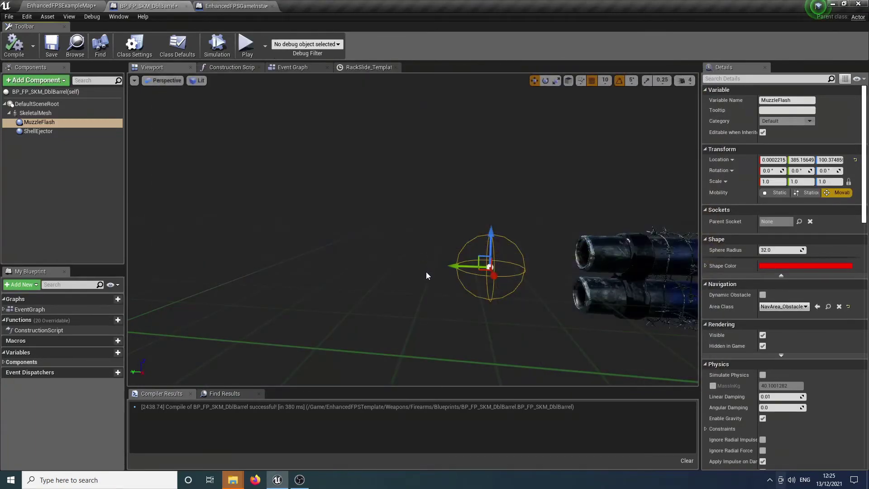
{"action": "right_click_drag", "start_coordinate": [468, 286], "coordinate": [498, 315]}
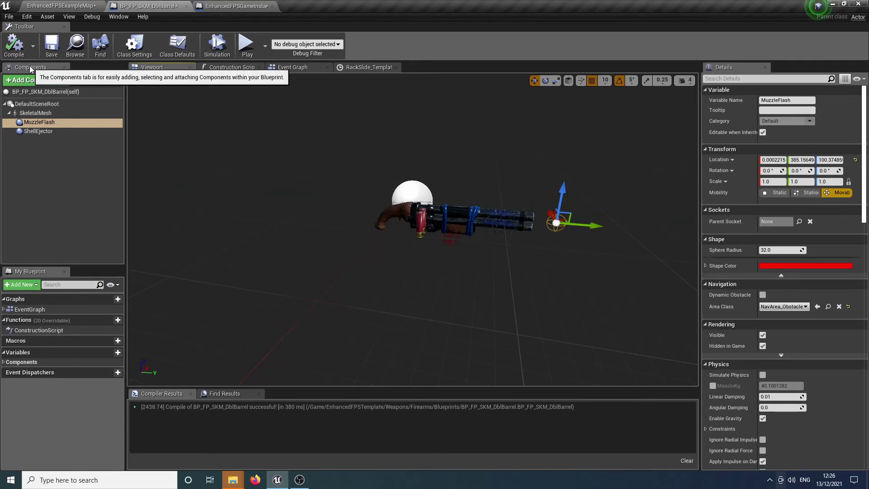
{"action": "left_click", "coordinate": [299, 480]}
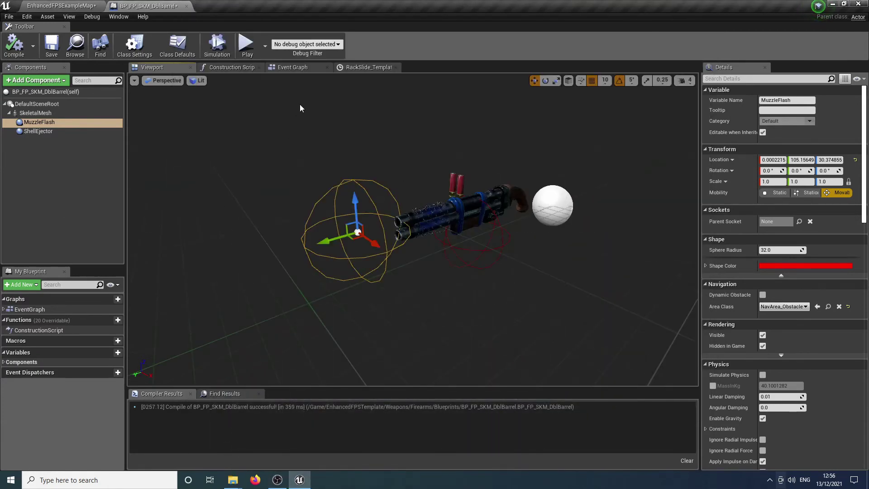
- Return to the example map, select the double barrel's weapon pickup and run a brief playtest of the level
{"action": "left_click", "coordinate": [40, 6]}
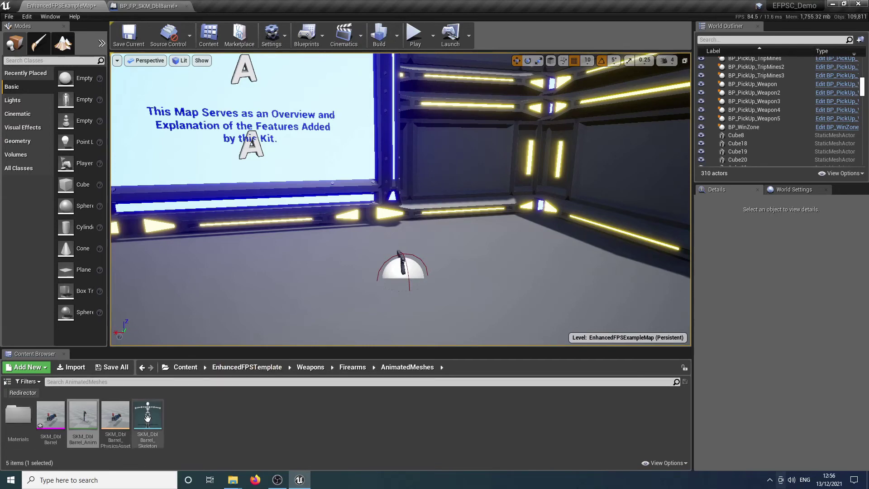
{"action": "left_click", "coordinate": [398, 262]}
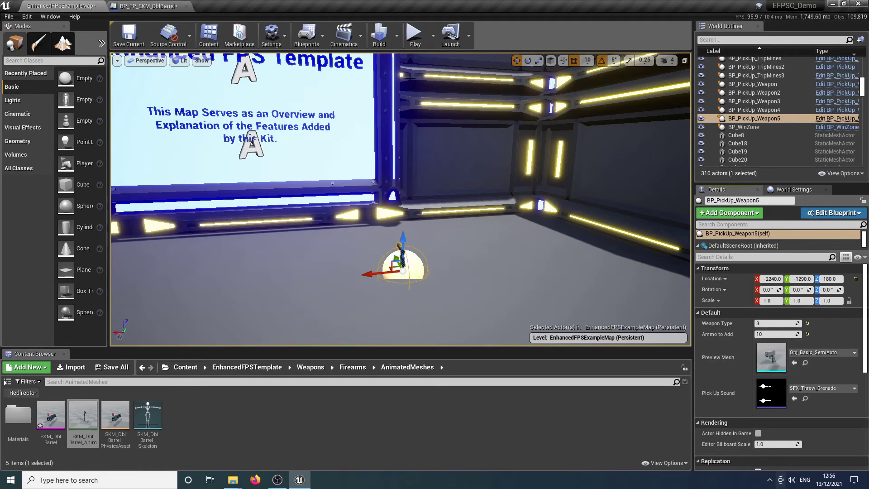
{"action": "left_click", "coordinate": [415, 34]}
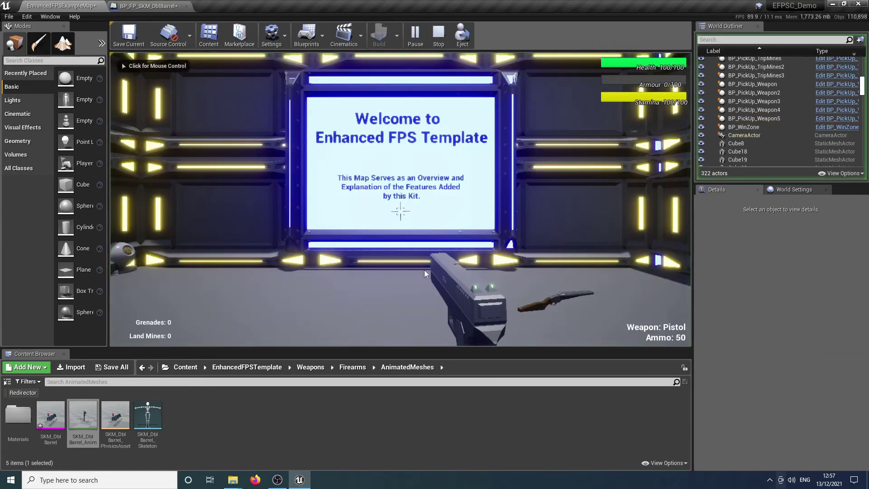
{"action": "key", "text": "Escape"}
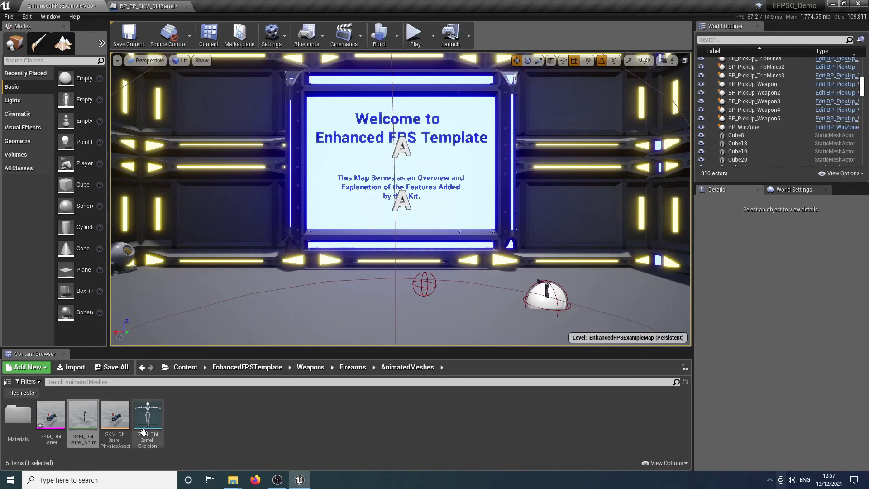
- Open the SKM_DblBarrel skeletal mesh from the AnimatedMeshes folder and save it
{"action": "mouse_move", "coordinate": [56, 418]}
{"action": "double_click", "coordinate": [50, 416]}
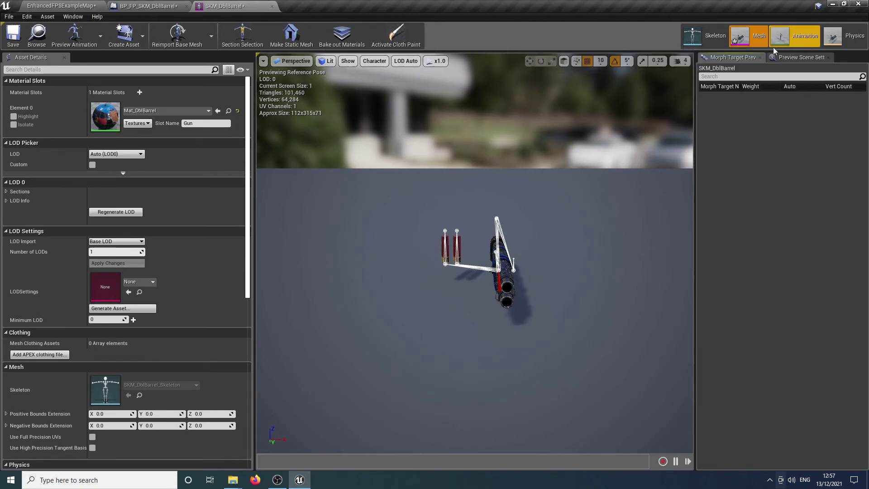
{"action": "left_click", "coordinate": [18, 36]}
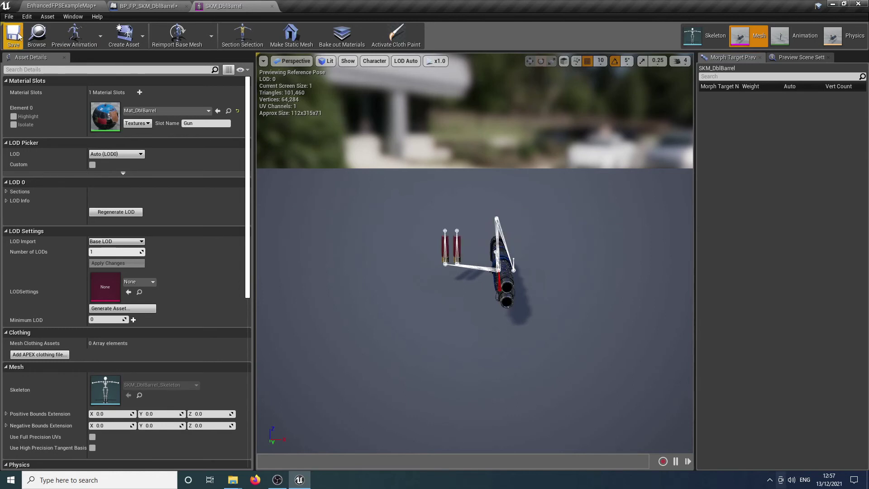
- Make a static mesh from the skeletal mesh, named Obj_DblBarrel, in the Weapons > Firearms > MeshesCombined folder
{"action": "left_click", "coordinate": [291, 35]}
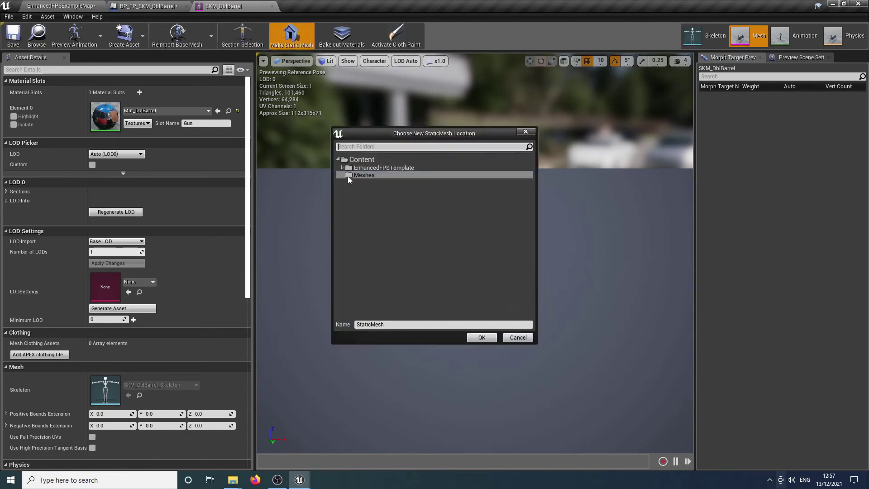
{"action": "left_click", "coordinate": [343, 167]}
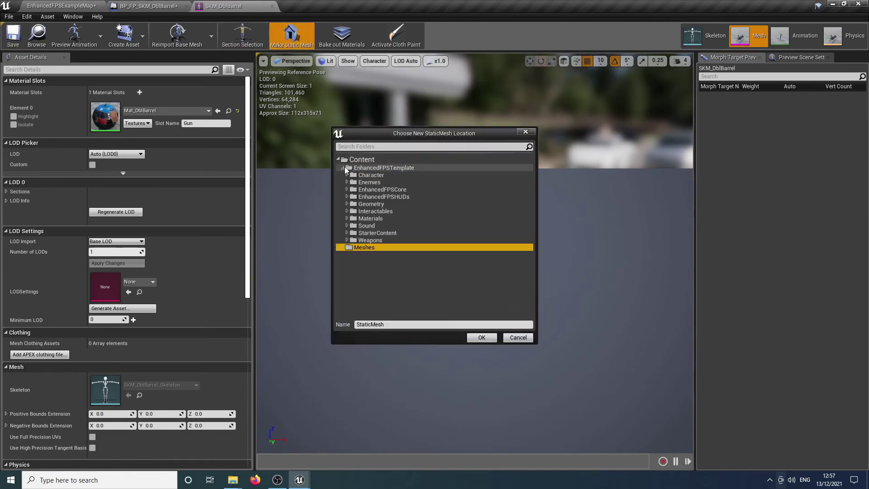
{"action": "left_click", "coordinate": [347, 240]}
{"action": "left_click", "coordinate": [352, 247]}
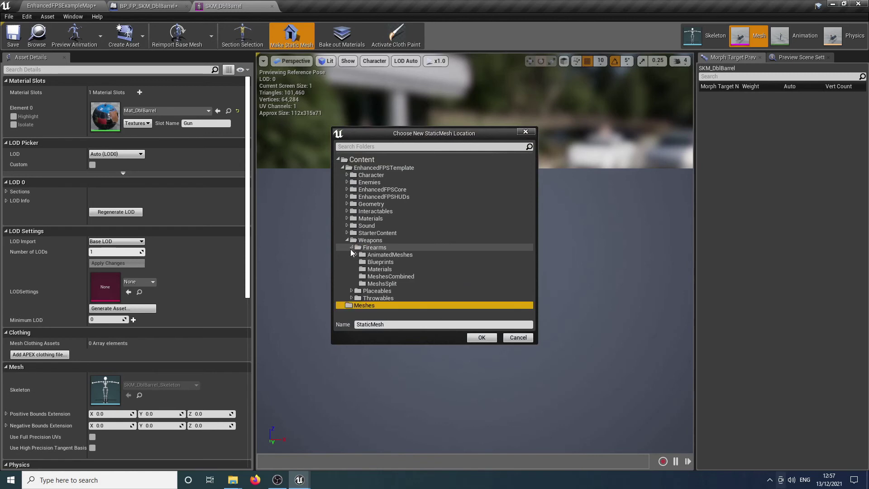
{"action": "left_click", "coordinate": [360, 277]}
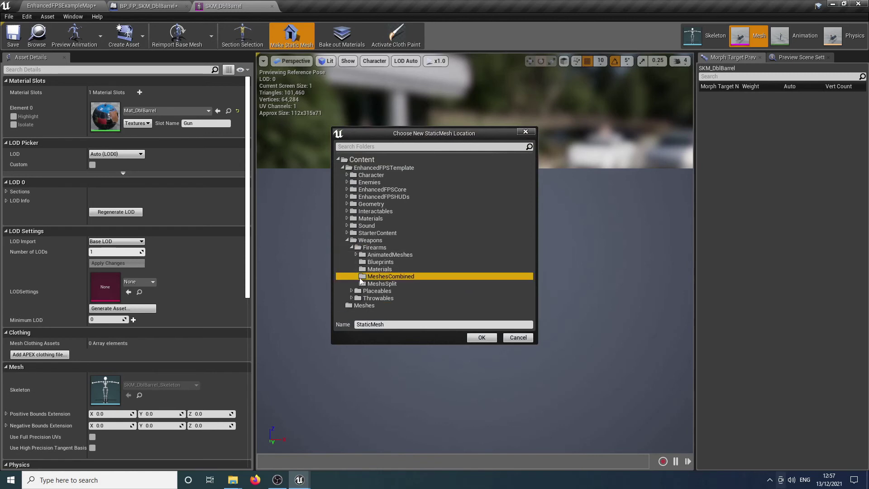
{"action": "left_click", "coordinate": [384, 326]}
{"action": "type", "text": "0"}
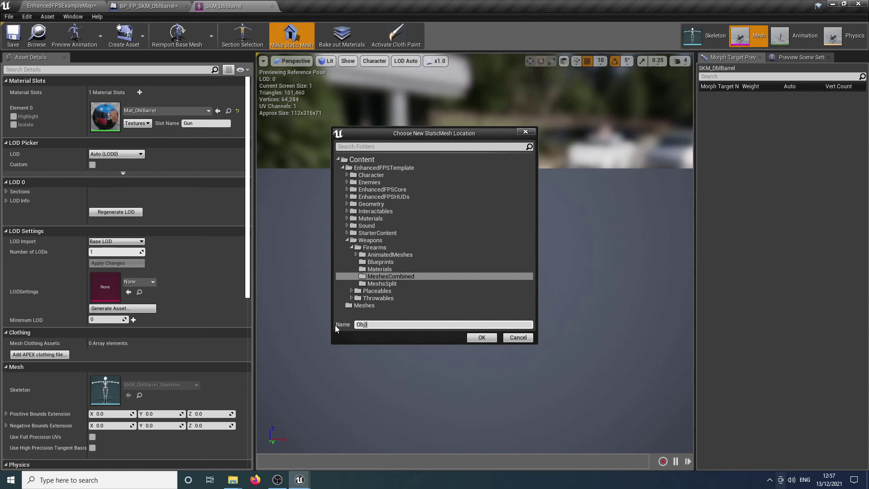
{"action": "type", "text": "bj_DblBarrel"}
{"action": "left_click", "coordinate": [482, 338]}
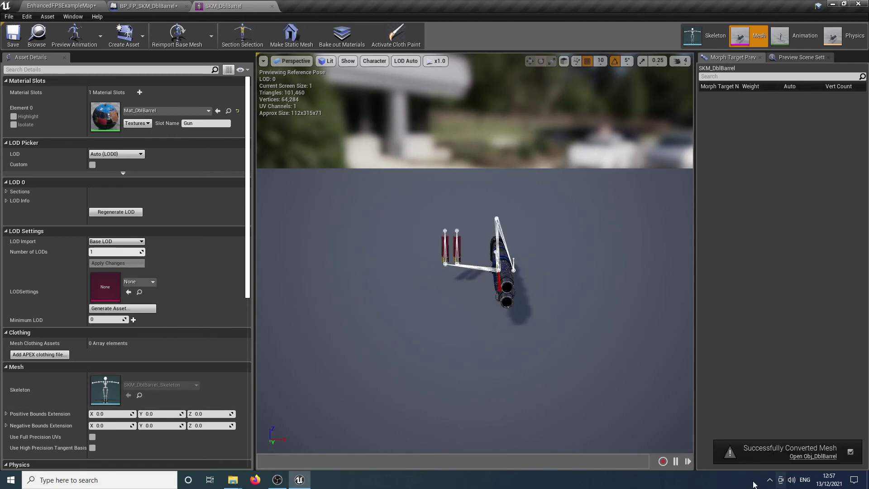
- Return to the example map and locate the Obj_DblBarrel static mesh in the Firearms MeshesCombined folder
{"action": "left_click", "coordinate": [62, 6]}
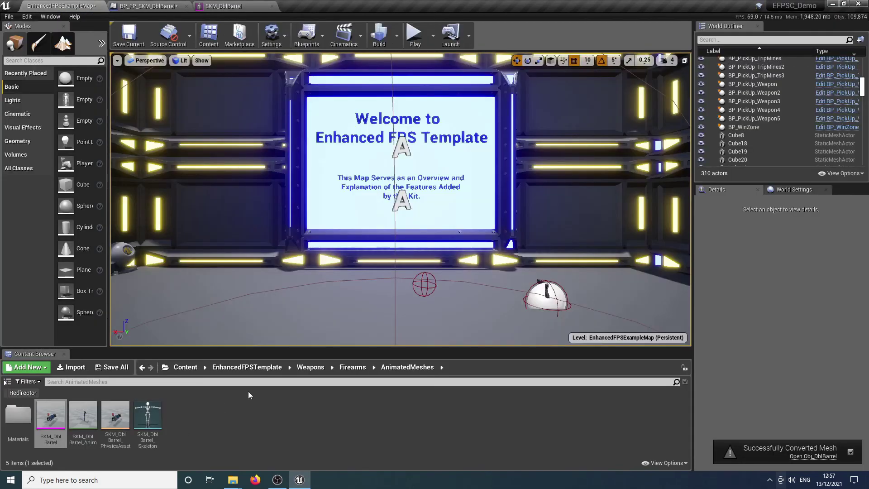
{"action": "left_click", "coordinate": [353, 367]}
{"action": "double_click", "coordinate": [116, 414]}
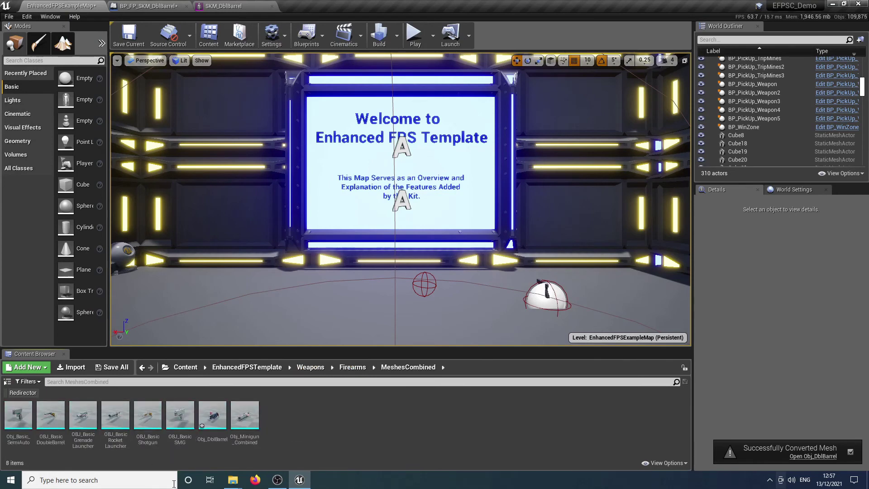
{"action": "mouse_move", "coordinate": [219, 421]}
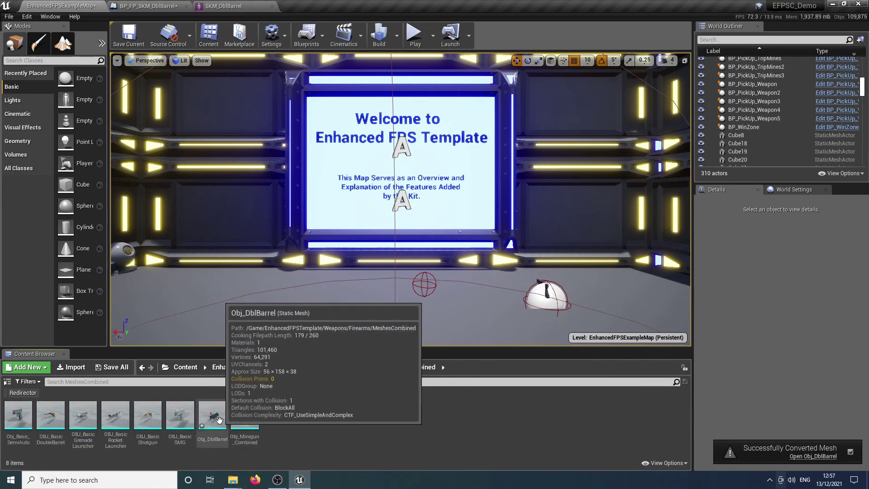
- Set the Preview Mesh of the BP_PickUp_Weapon5 pickup to Obj_DblBarrel
{"action": "left_click", "coordinate": [555, 293]}
{"action": "left_click", "coordinate": [820, 354]}
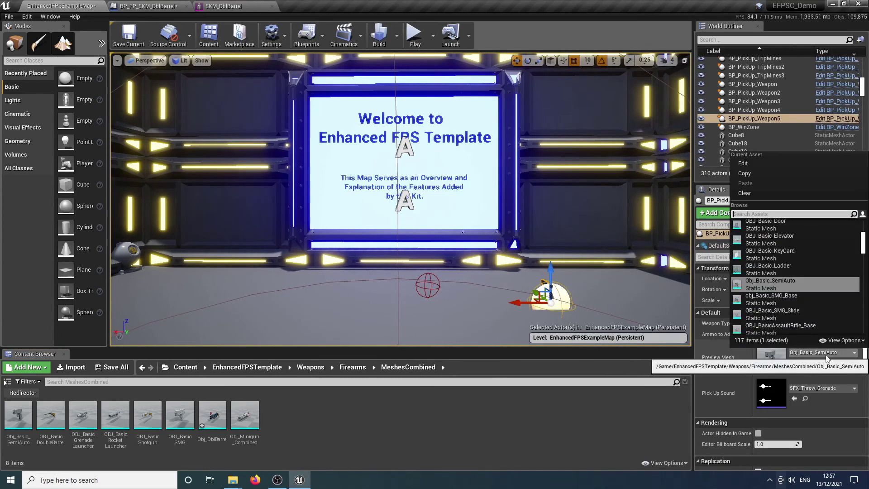
{"action": "type", "text": "dbl"}
{"action": "key", "text": "Return"}
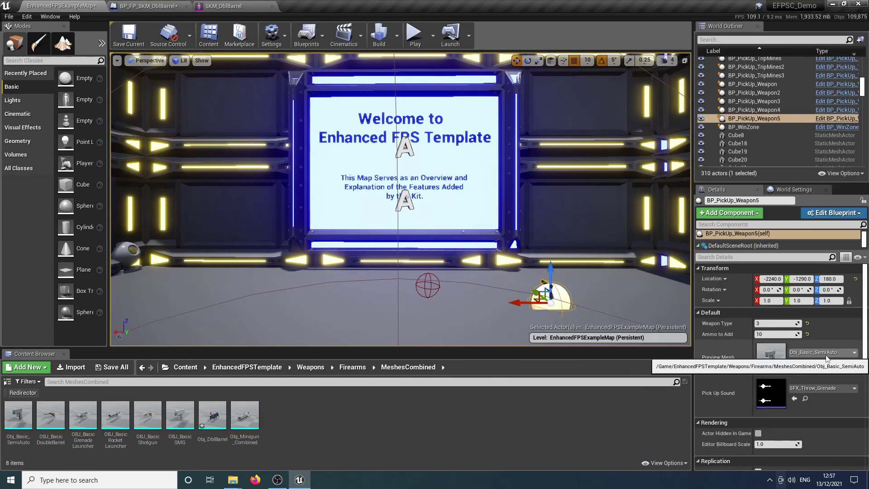
- Raise the double barrel pickup off the floor to Z 200
{"action": "key", "text": "f"}
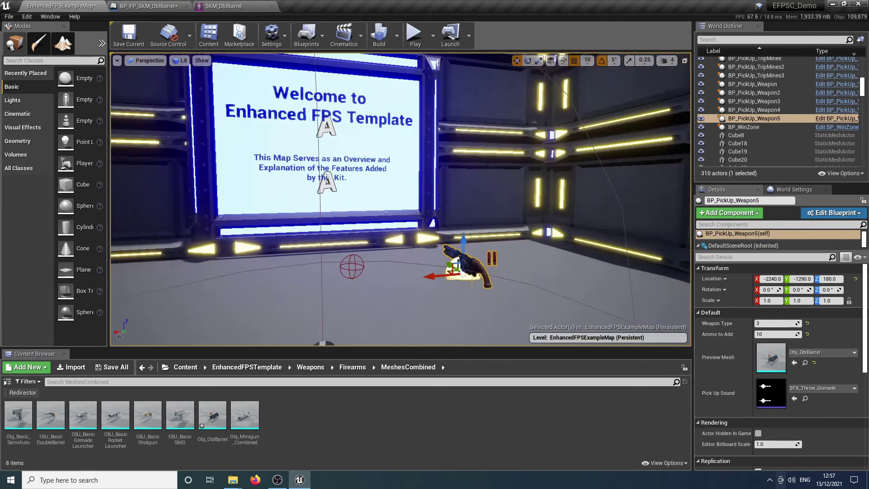
{"action": "left_click_drag", "start_coordinate": [557, 307], "coordinate": [505, 308], "text": "alt"}
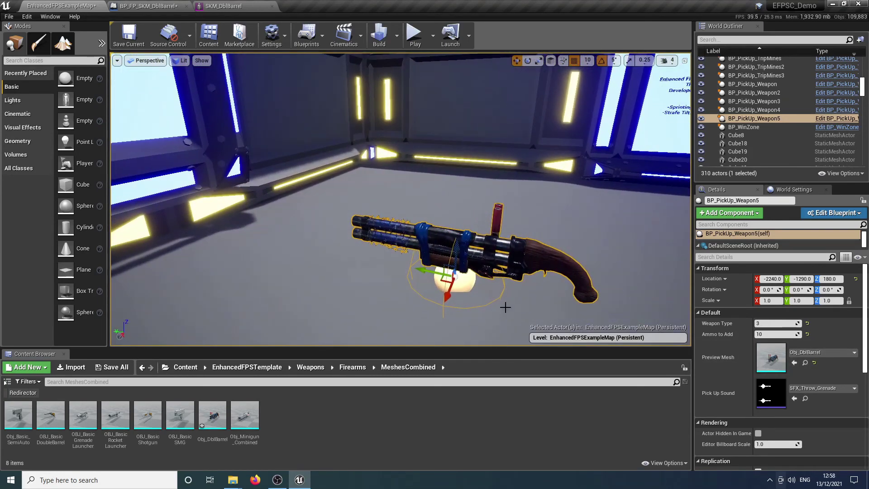
{"action": "left_click_drag", "start_coordinate": [456, 249], "coordinate": [463, 224]}
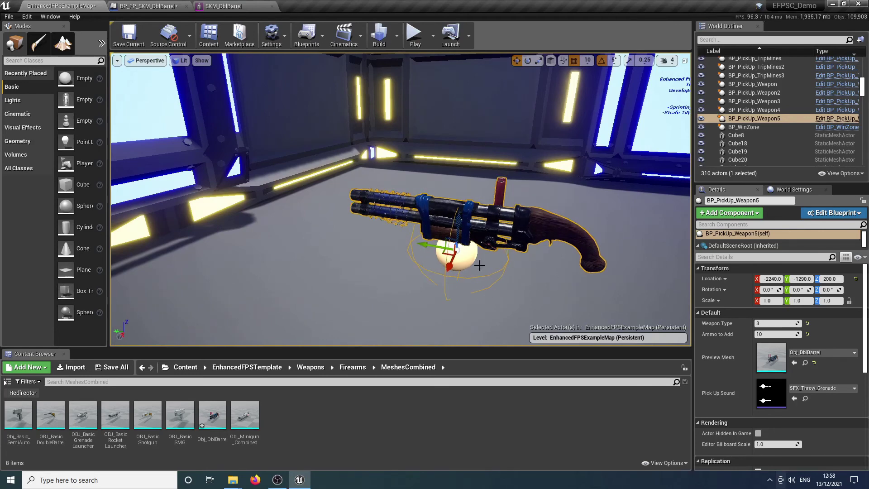
- Playtest the level briefly to check which mesh the double barrel pickup shows, and end the playtest
{"action": "left_click", "coordinate": [413, 34]}
{"action": "left_click", "coordinate": [400, 211]}
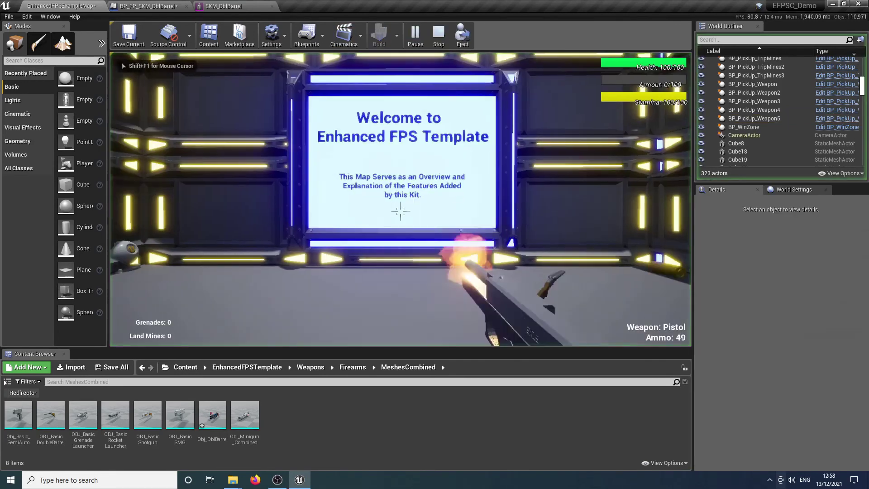
{"action": "key", "text": "shift+F1"}
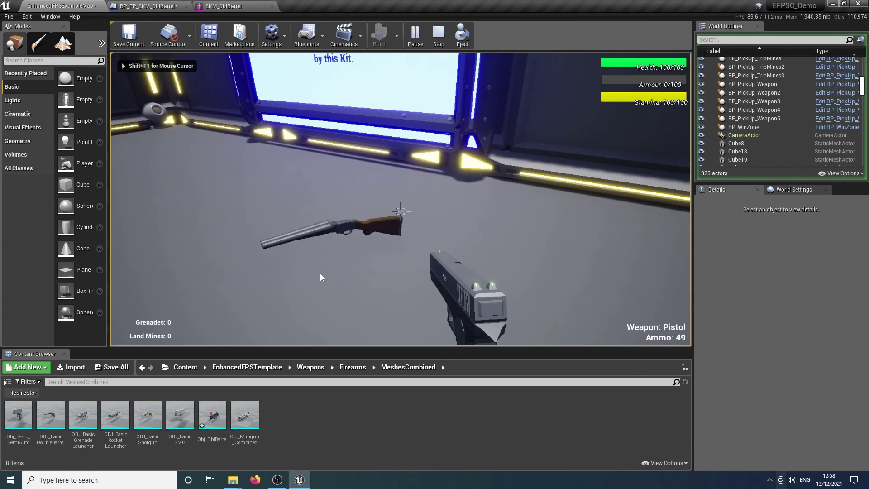
{"action": "key", "text": "Escape"}
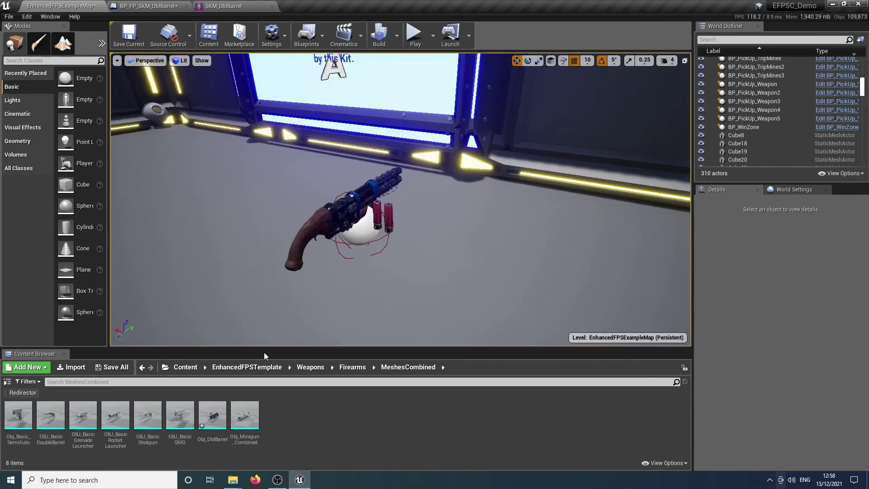
- Open the EnhancedFPSGameInstance blueprint from the EnhancedFPSCore Blueprints folder
{"action": "left_click", "coordinate": [247, 367]}
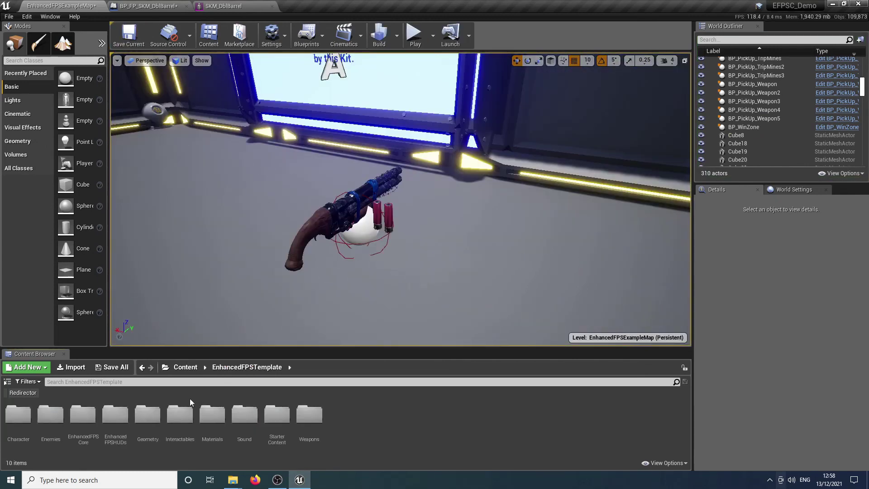
{"action": "double_click", "coordinate": [83, 414]}
{"action": "double_click", "coordinate": [20, 414]}
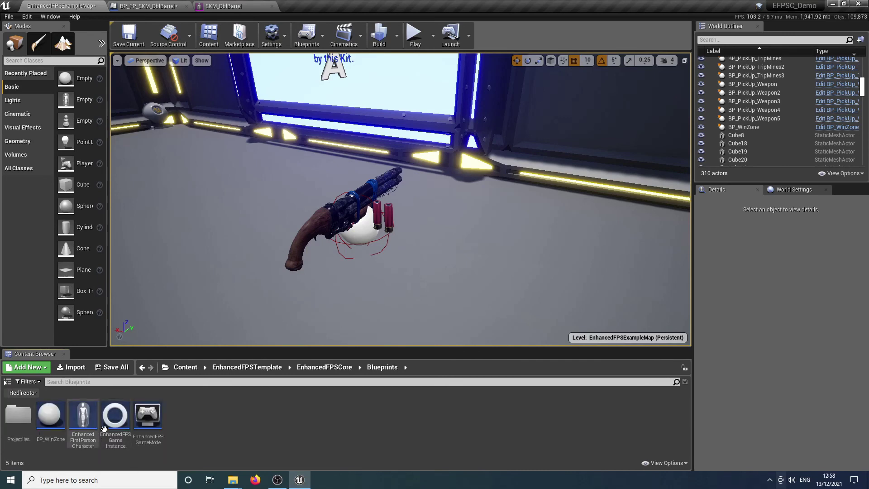
{"action": "double_click", "coordinate": [115, 416]}
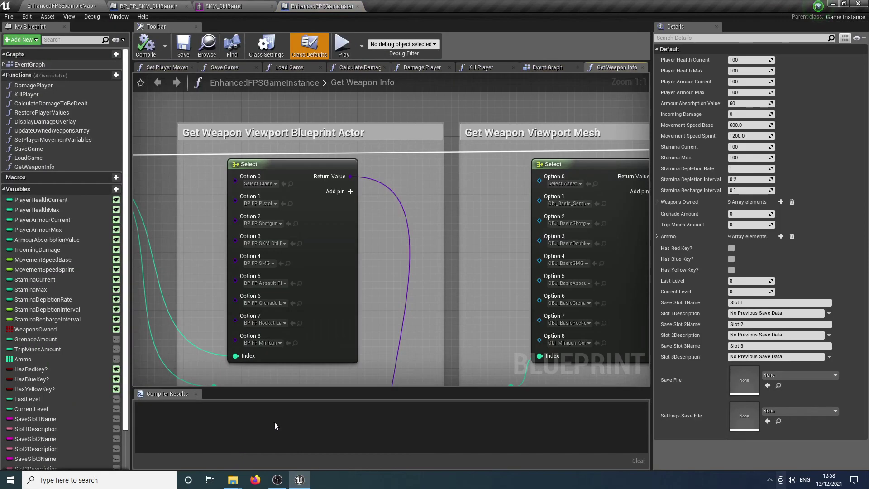
- In the Get Weapon Viewport Mesh section, set Option 3 of the Select node to Obj_DblBarrel and compile the blueprint
{"action": "right_click_drag", "start_coordinate": [438, 275], "coordinate": [317, 263]}
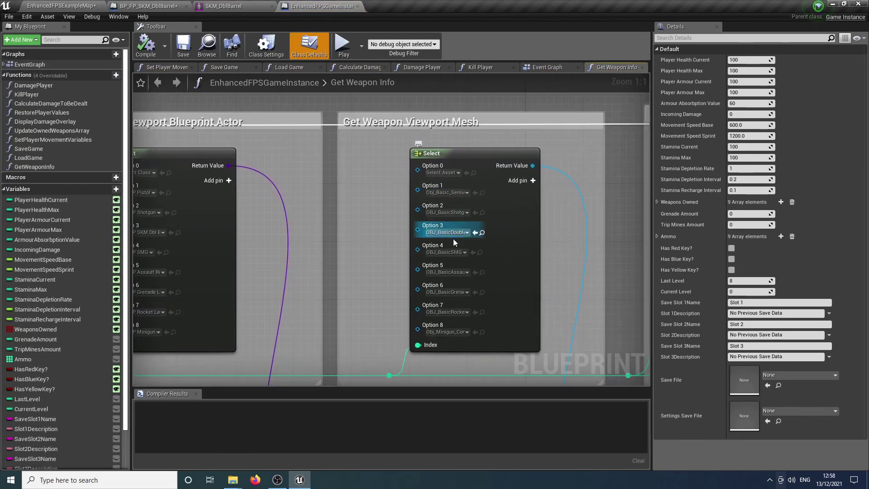
{"action": "left_click", "coordinate": [454, 233]}
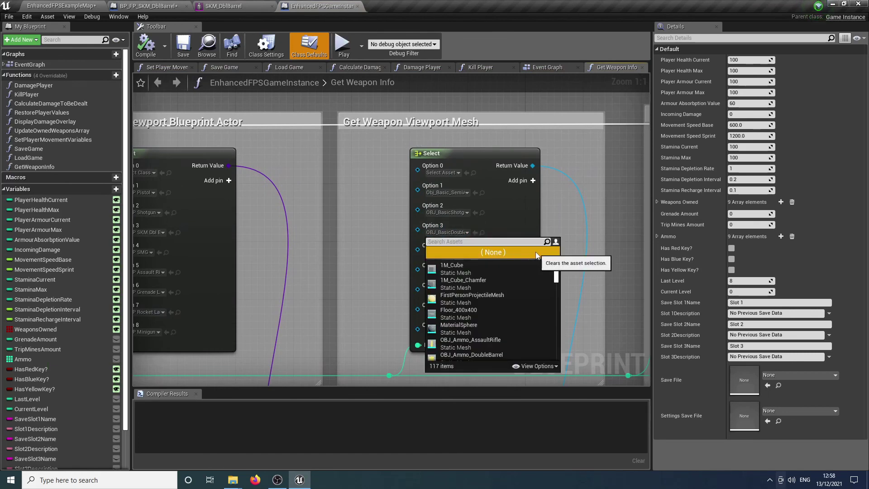
{"action": "type", "text": "db"}
{"action": "key", "text": "Return"}
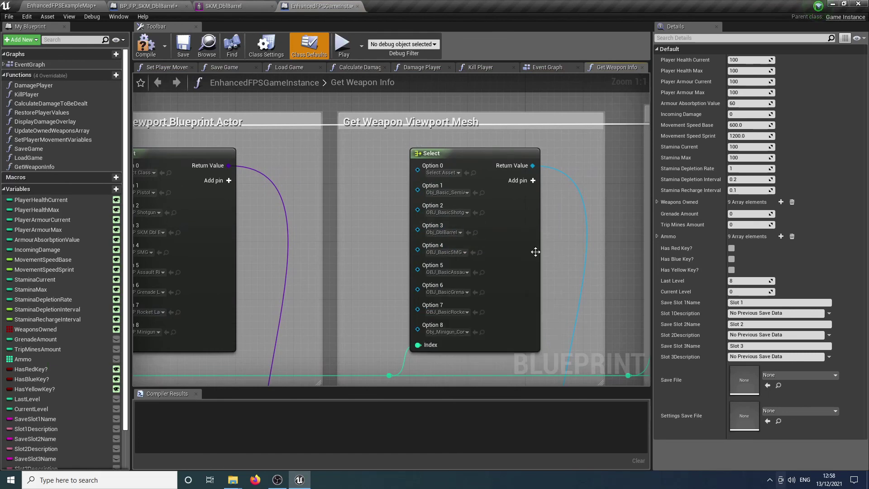
{"action": "left_click", "coordinate": [145, 44]}
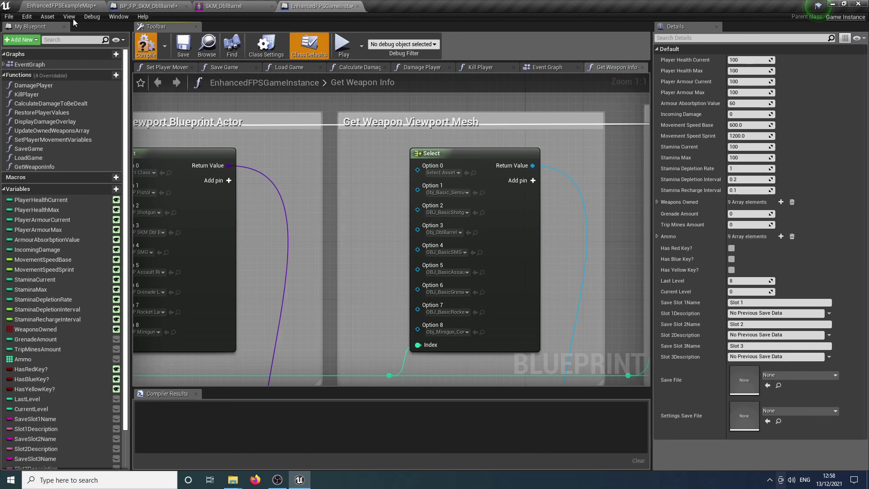
- Playtest the level, walk over the double barrel pickup to collect it, and fire and reload the weapon around the room
{"action": "left_click", "coordinate": [344, 44]}
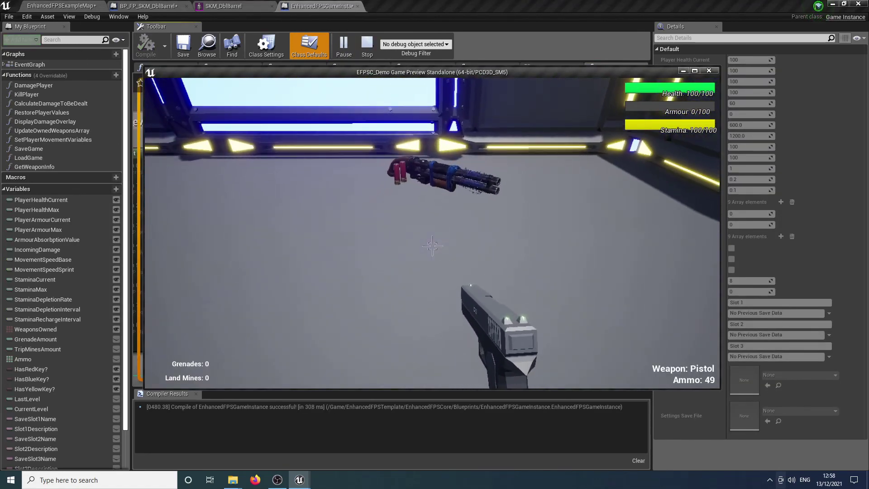
{"action": "key", "text": "w"}
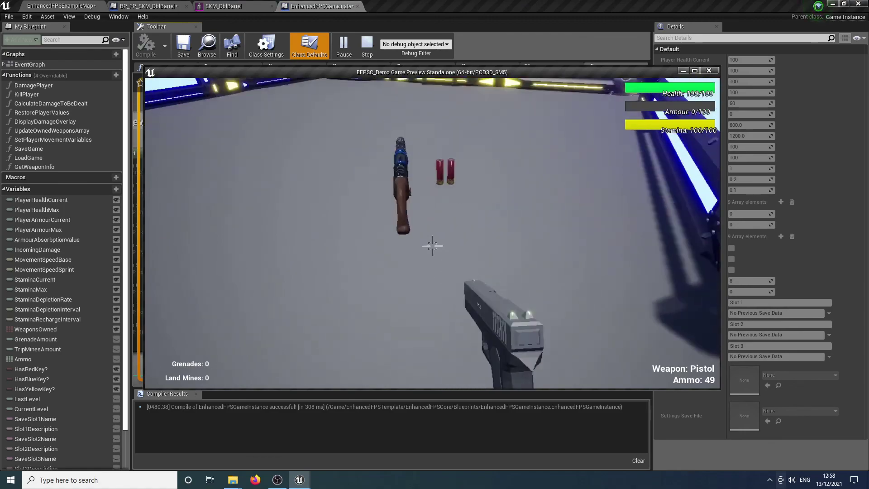
{"action": "left_click", "coordinate": [433, 245]}
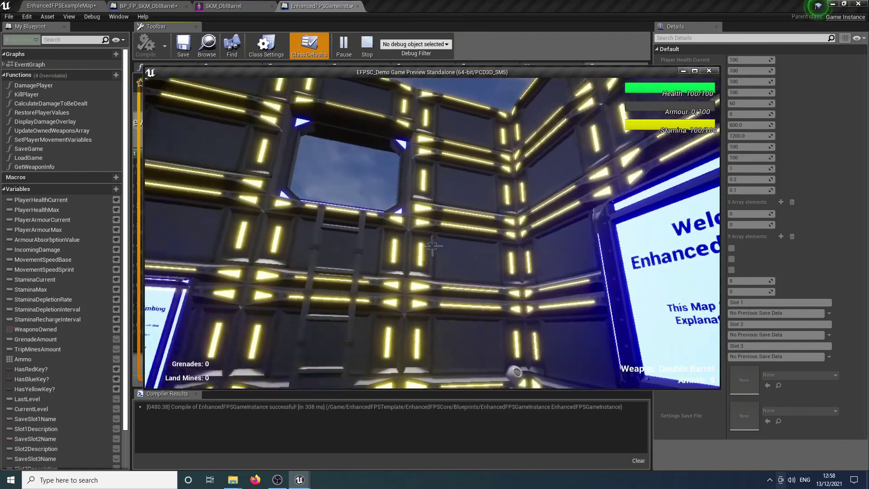
{"action": "left_click", "coordinate": [432, 245]}
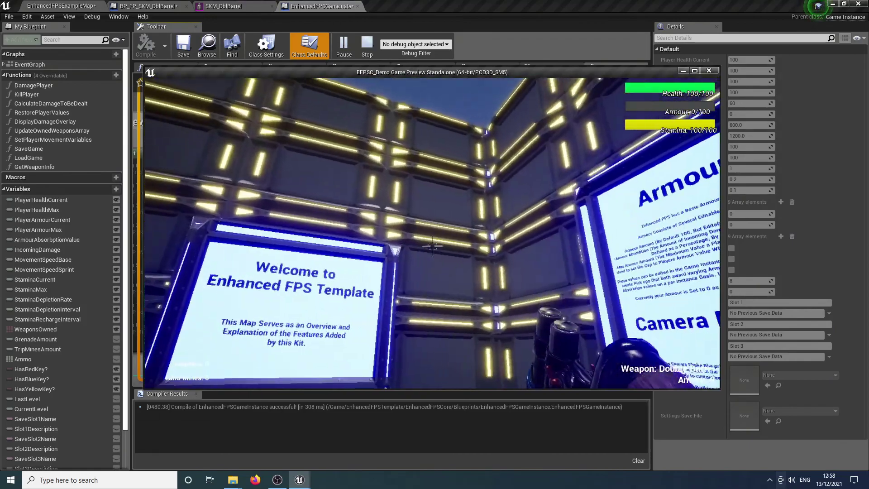
{"action": "key", "text": "r"}
{"action": "left_click", "coordinate": [433, 244]}
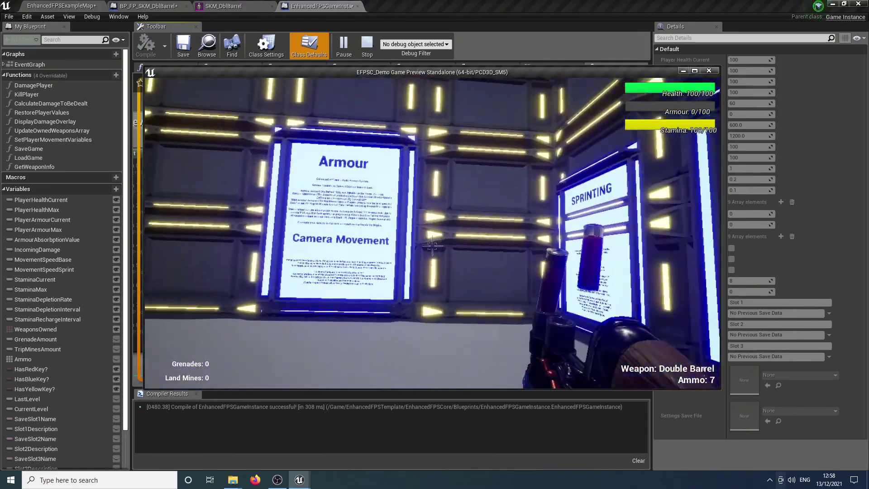
{"action": "left_click", "coordinate": [432, 245]}
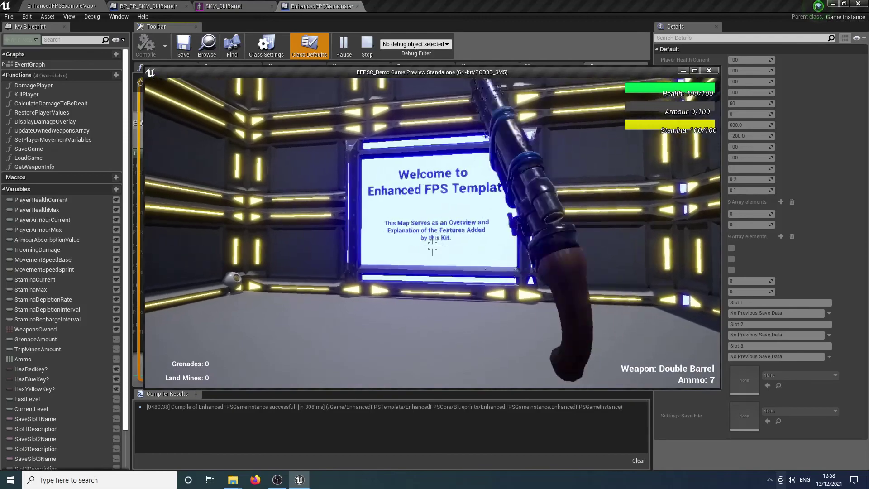
{"action": "key", "text": "r"}
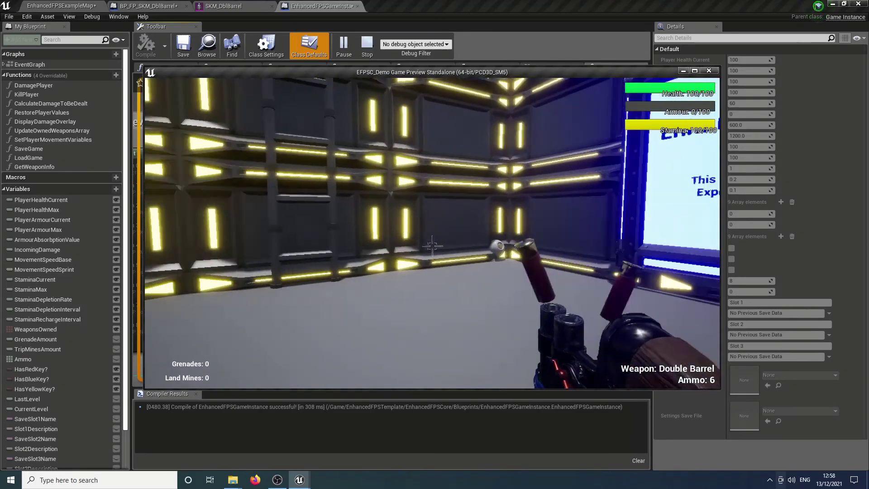